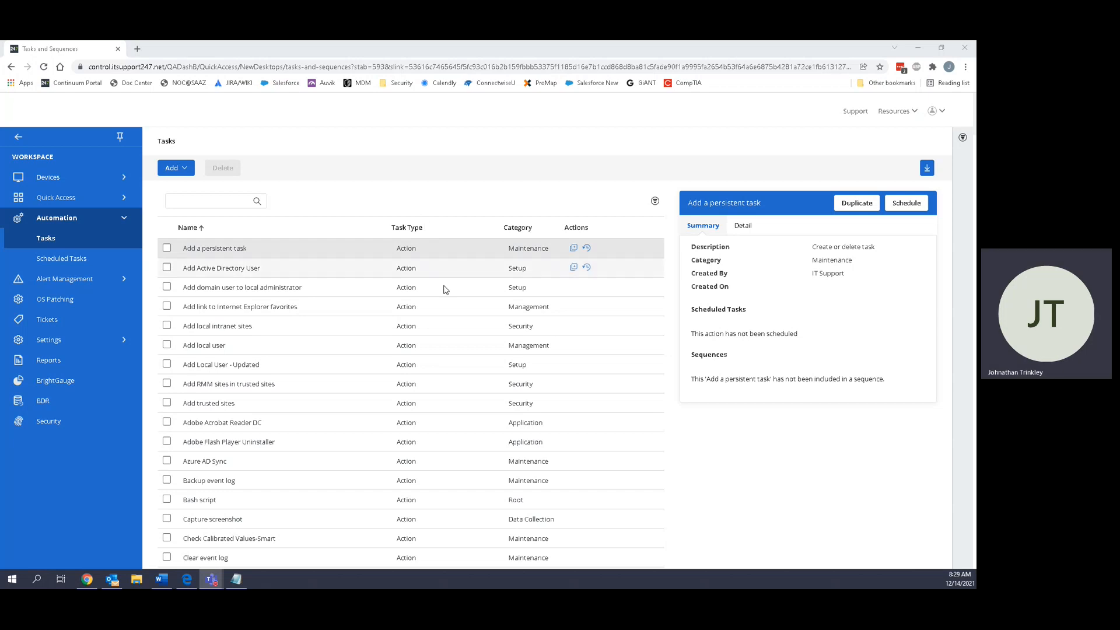
Browse the automation task list and examine its Category, Created By and Date Range filters.
{"action": "scroll", "coordinate": [445, 332], "scroll_direction": "down", "scroll_amount": 8}
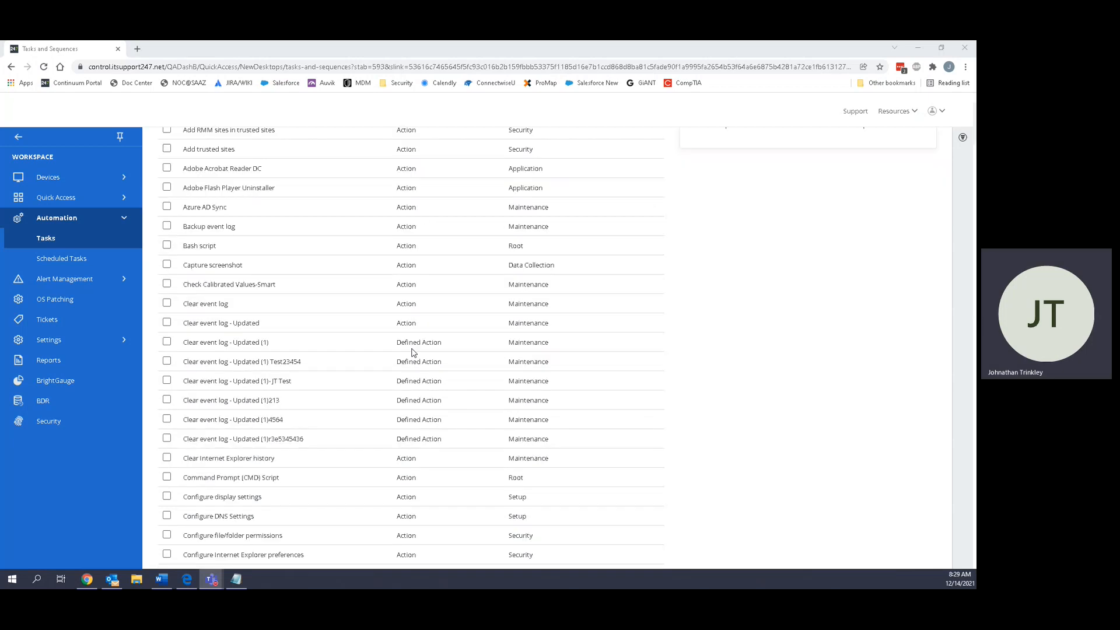
{"action": "scroll", "coordinate": [406, 373], "scroll_direction": "down", "scroll_amount": 20}
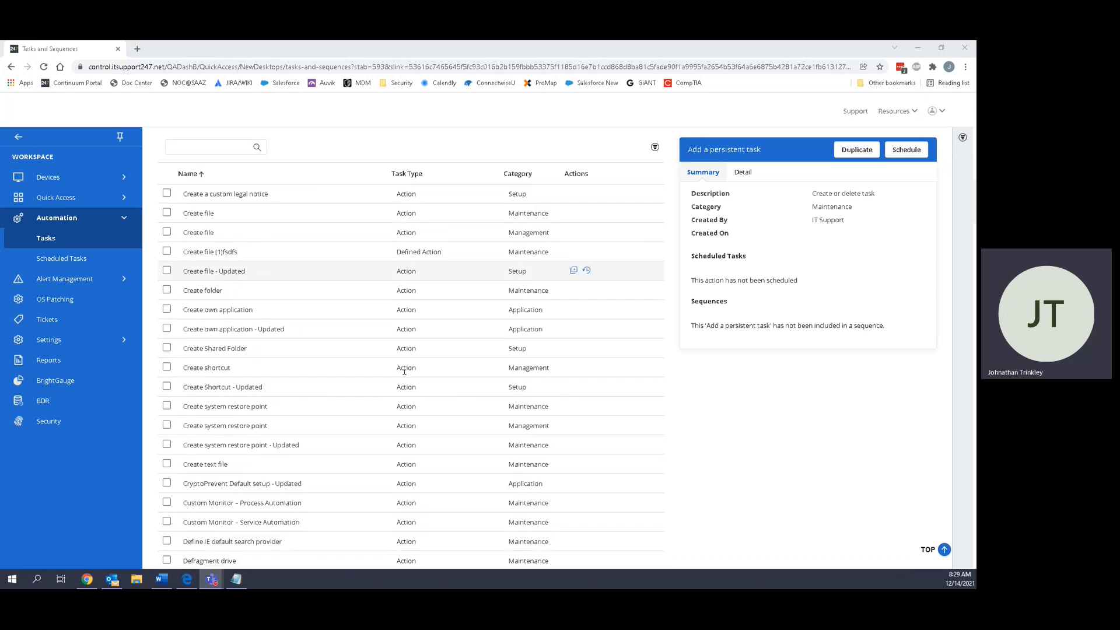
{"action": "scroll", "coordinate": [405, 371], "scroll_direction": "up", "scroll_amount": 20}
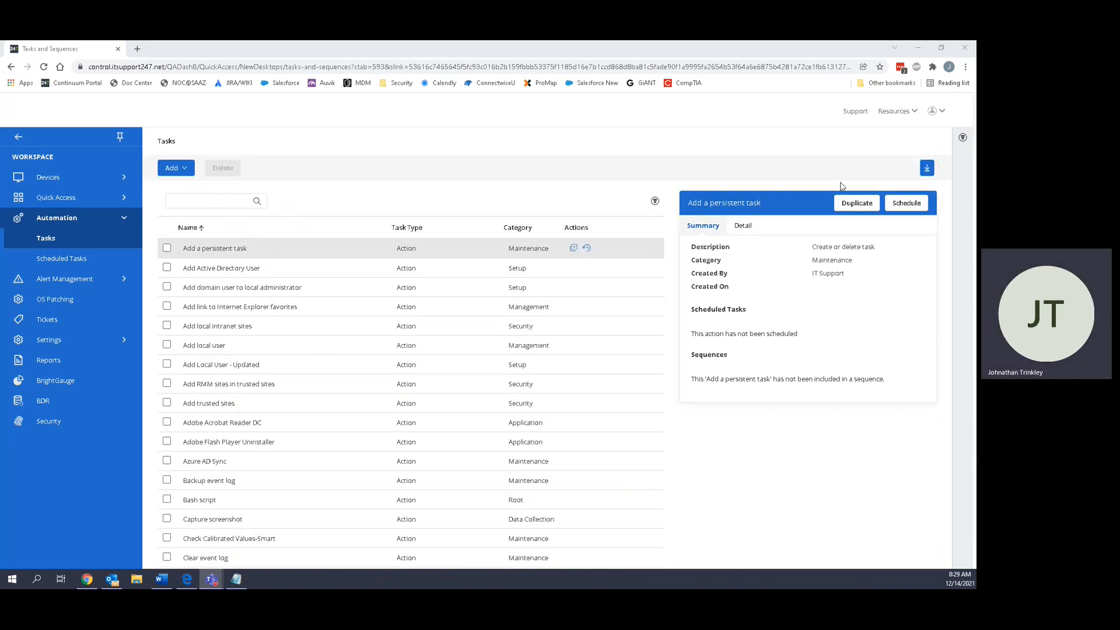
{"action": "left_click", "coordinate": [956, 140]}
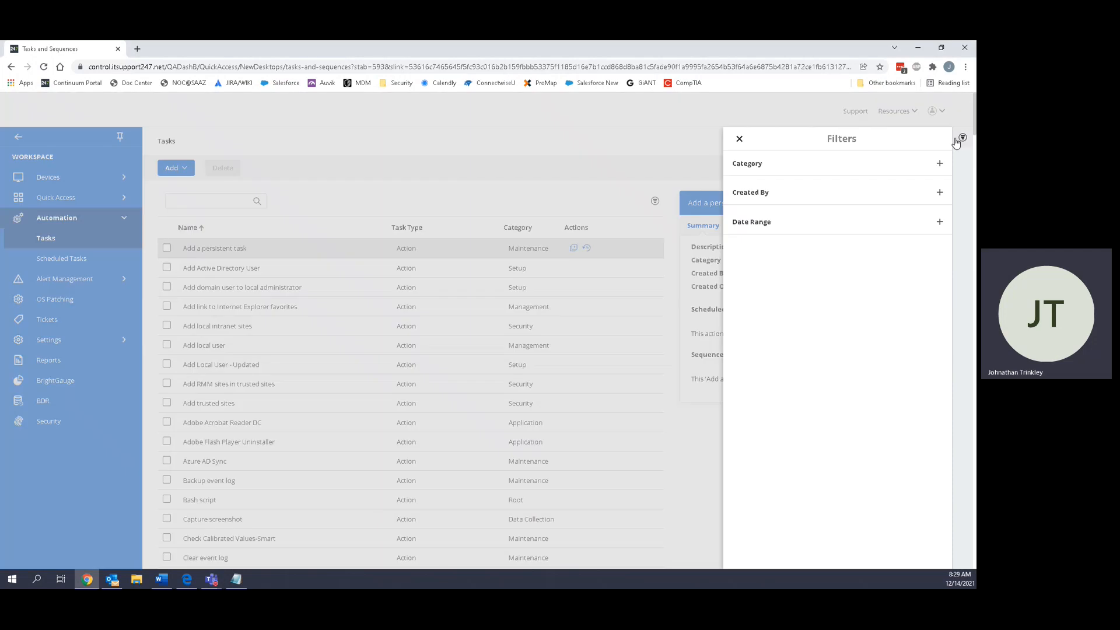
{"action": "left_click", "coordinate": [751, 164]}
{"action": "left_click", "coordinate": [768, 164]}
{"action": "left_click", "coordinate": [768, 194]}
{"action": "left_click", "coordinate": [768, 194]}
{"action": "left_click", "coordinate": [762, 228]}
{"action": "left_click", "coordinate": [761, 225]}
{"action": "left_click", "coordinate": [738, 140]}
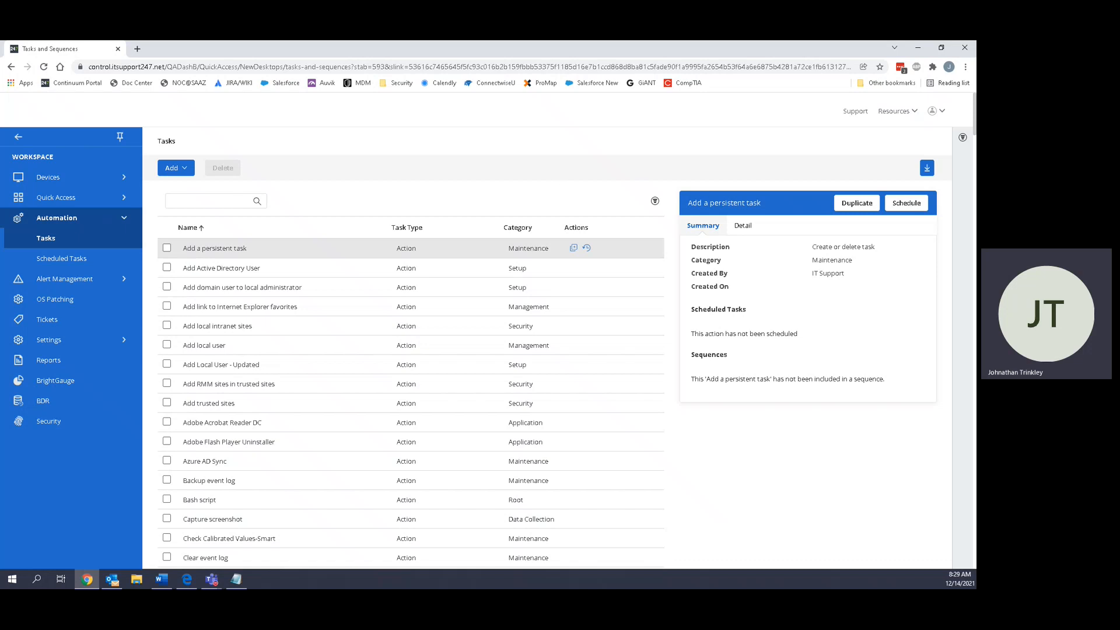
Search the tasks for "event" and duplicate the "Clear event log - Updated" action.
{"action": "left_click", "coordinate": [201, 200]}
{"action": "type", "text": "event"}
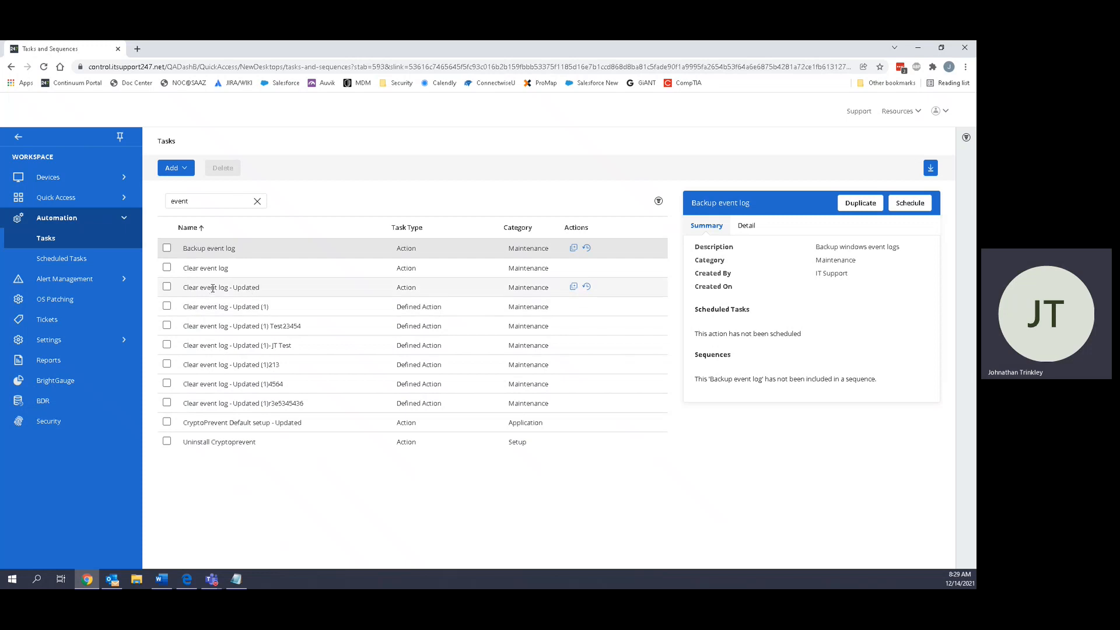
{"action": "left_click", "coordinate": [574, 288]}
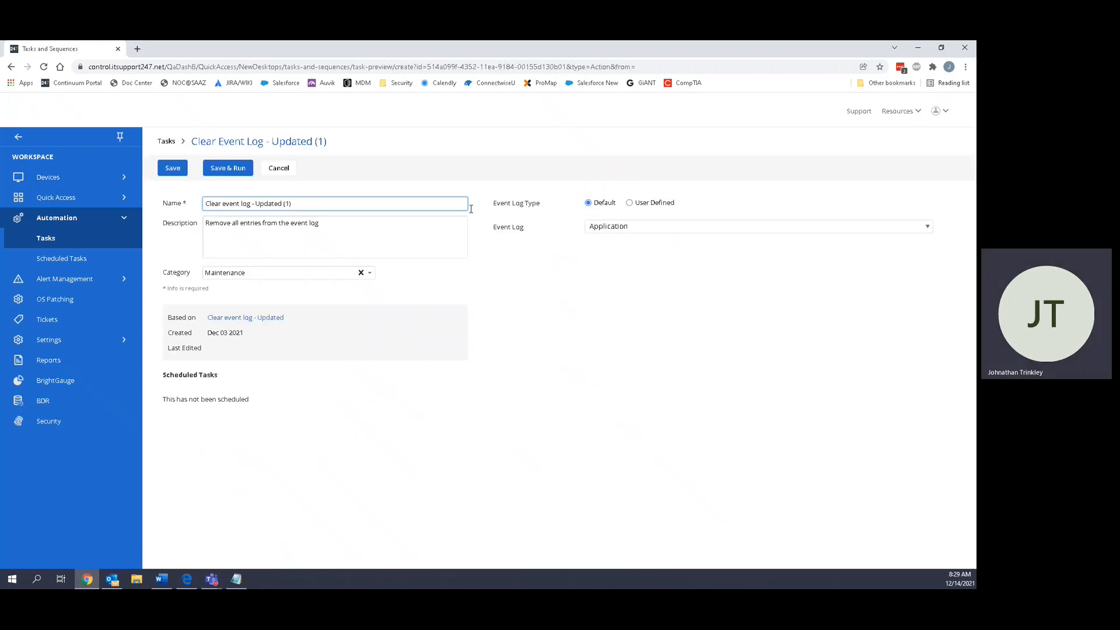
Review the Event Log Type setting and the available Event Log choices, keeping Application selected.
{"action": "left_click_drag", "start_coordinate": [493, 204], "coordinate": [710, 235]}
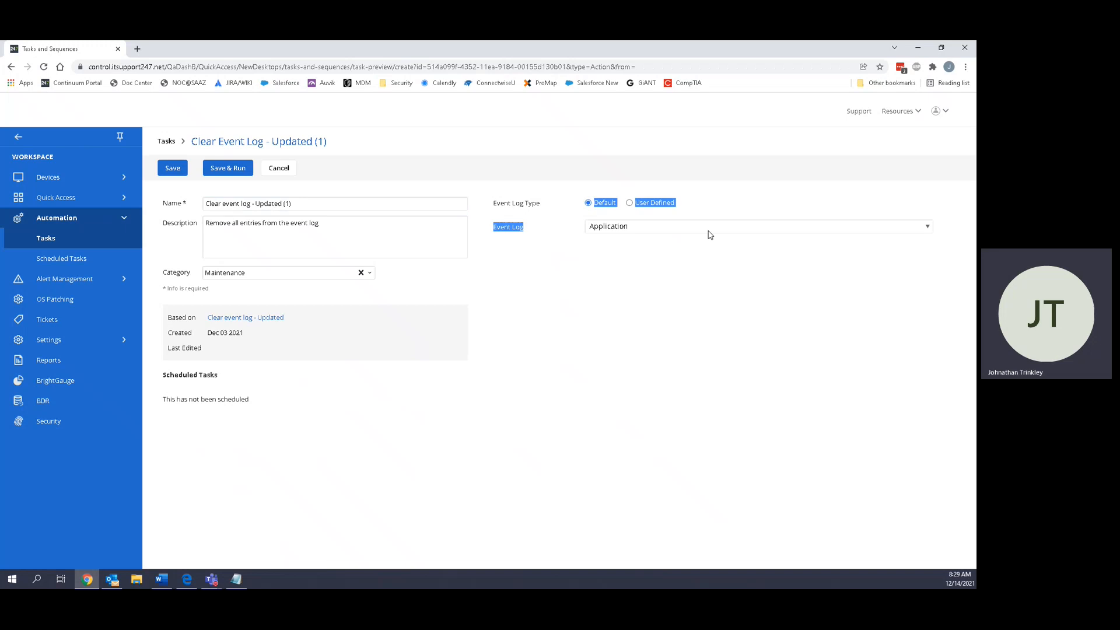
{"action": "left_click", "coordinate": [803, 291]}
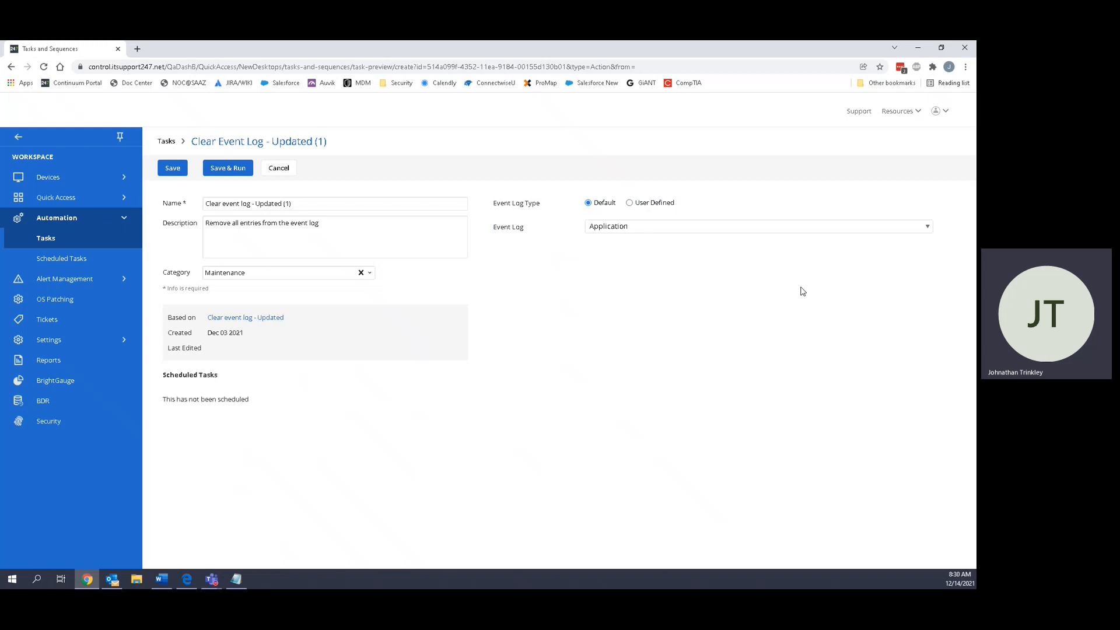
{"action": "left_click", "coordinate": [610, 227]}
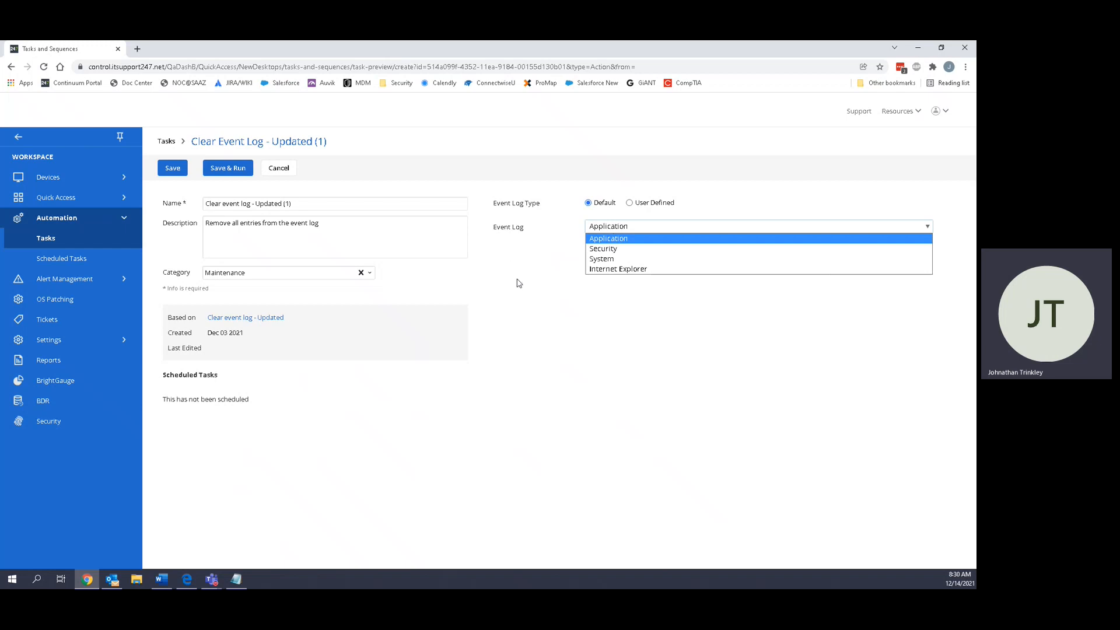
{"action": "left_click", "coordinate": [528, 297]}
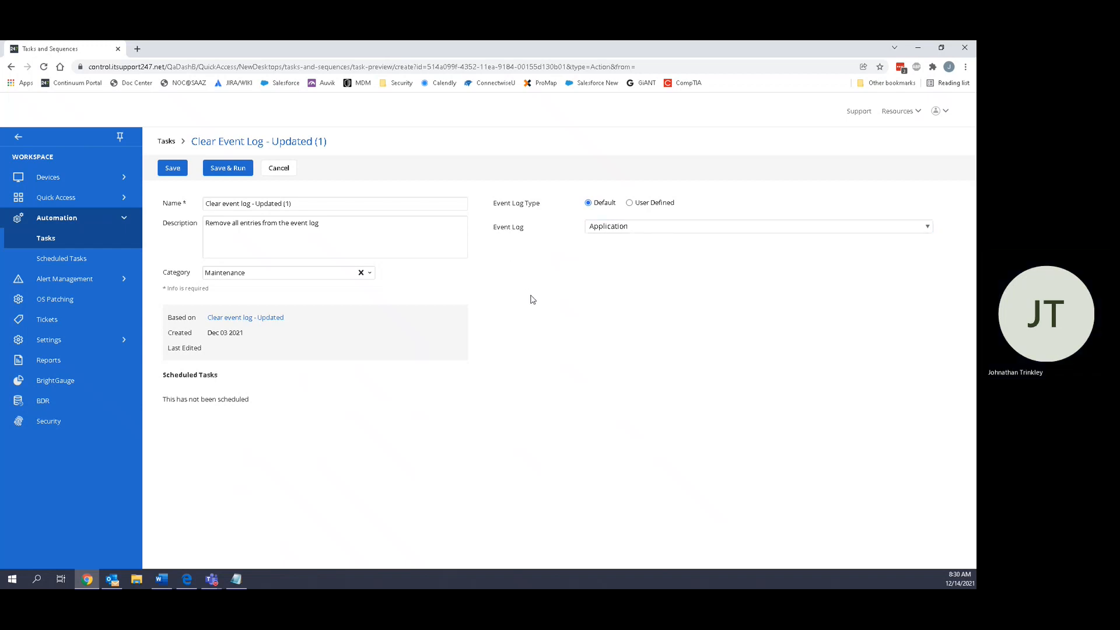
Append the presenter's first name and "Test Event Log" to the duplicated task's name, then save and run the task.
{"action": "left_click", "coordinate": [322, 203]}
{"action": "type", "text": "John "}
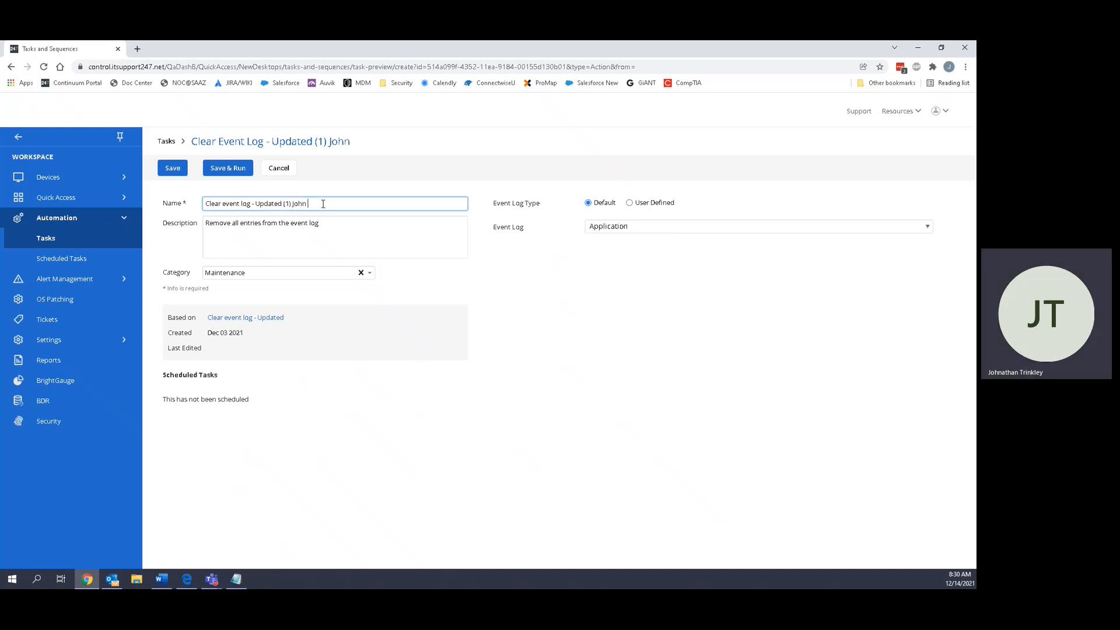
{"action": "type", "text": "Test Event Log"}
{"action": "left_click", "coordinate": [227, 175]}
{"action": "left_click", "coordinate": [519, 342]}
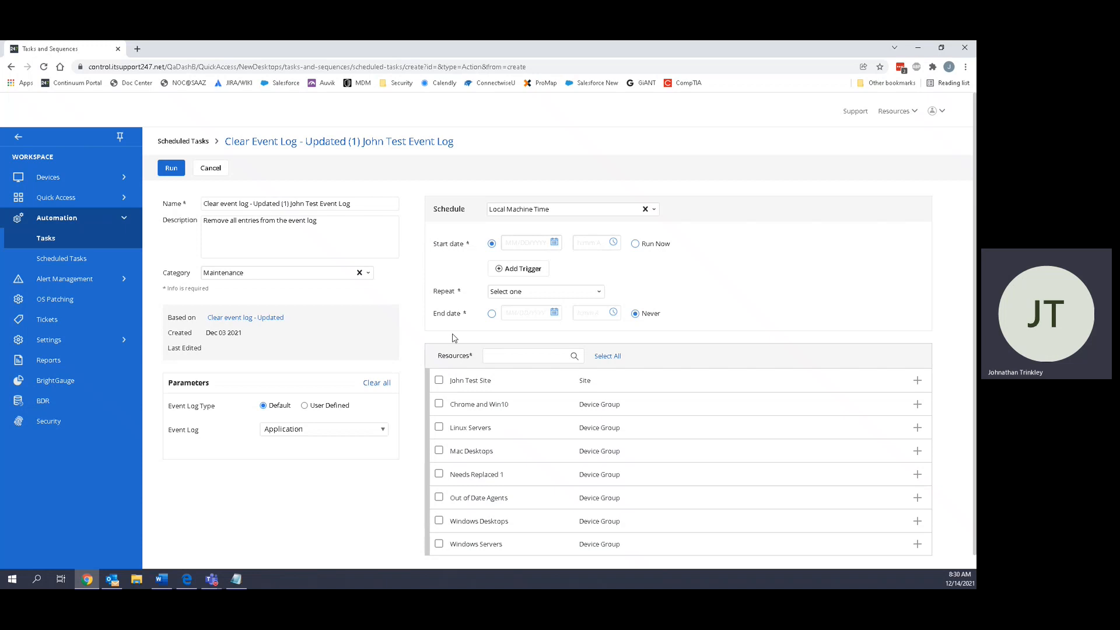
Try the Run Now start option, return to a scheduled start, and add a trigger row to review the trigger choices.
{"action": "left_click", "coordinate": [636, 244]}
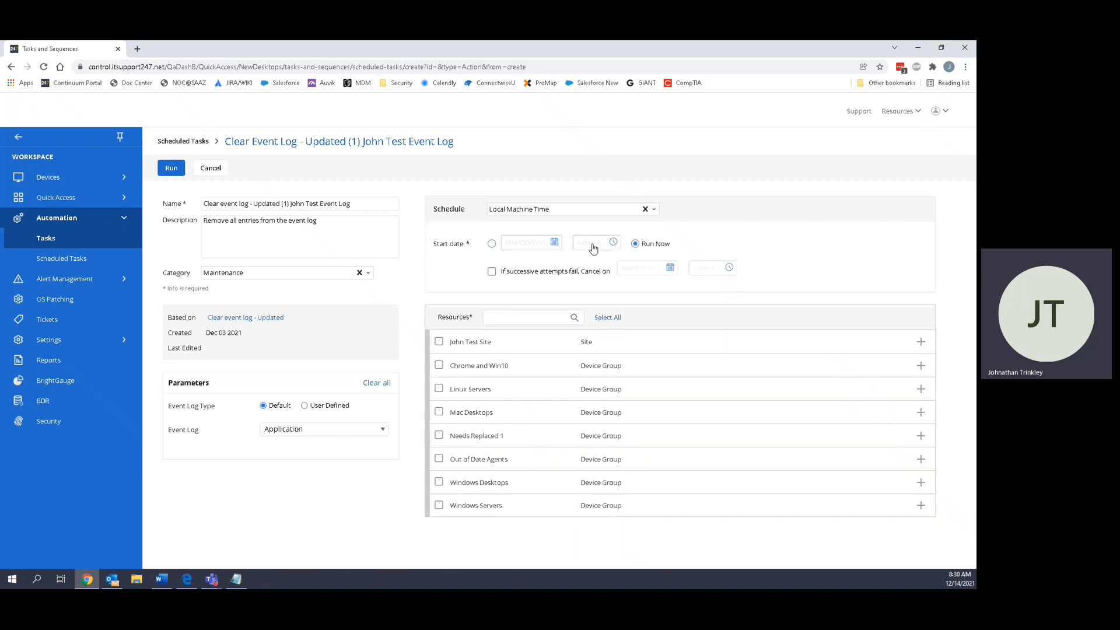
{"action": "left_click", "coordinate": [492, 244]}
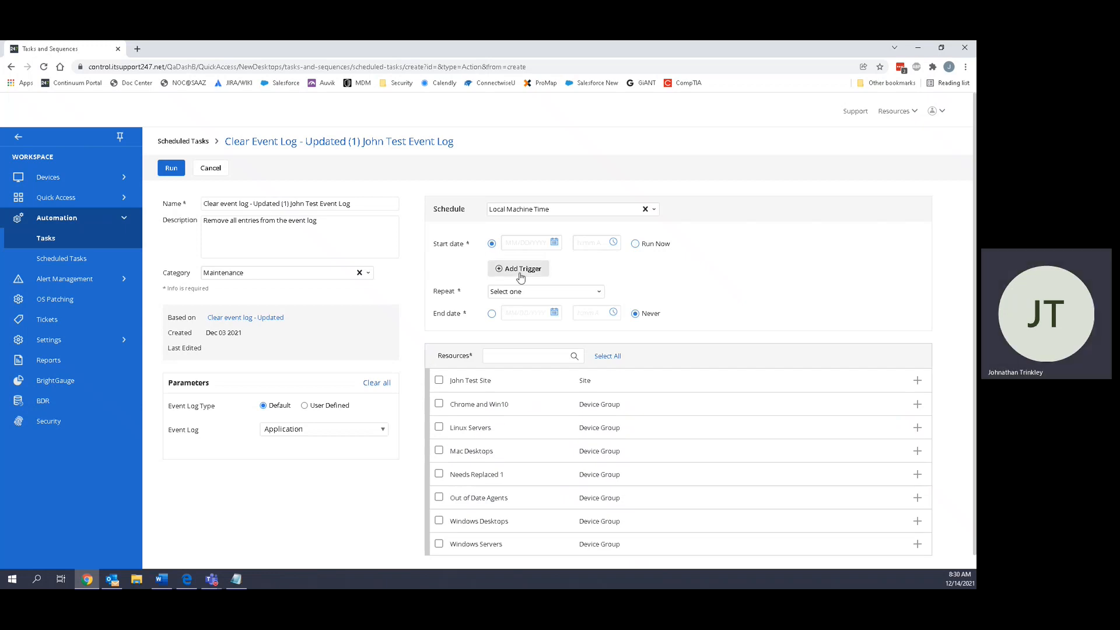
{"action": "left_click", "coordinate": [520, 272]}
{"action": "left_click", "coordinate": [569, 269]}
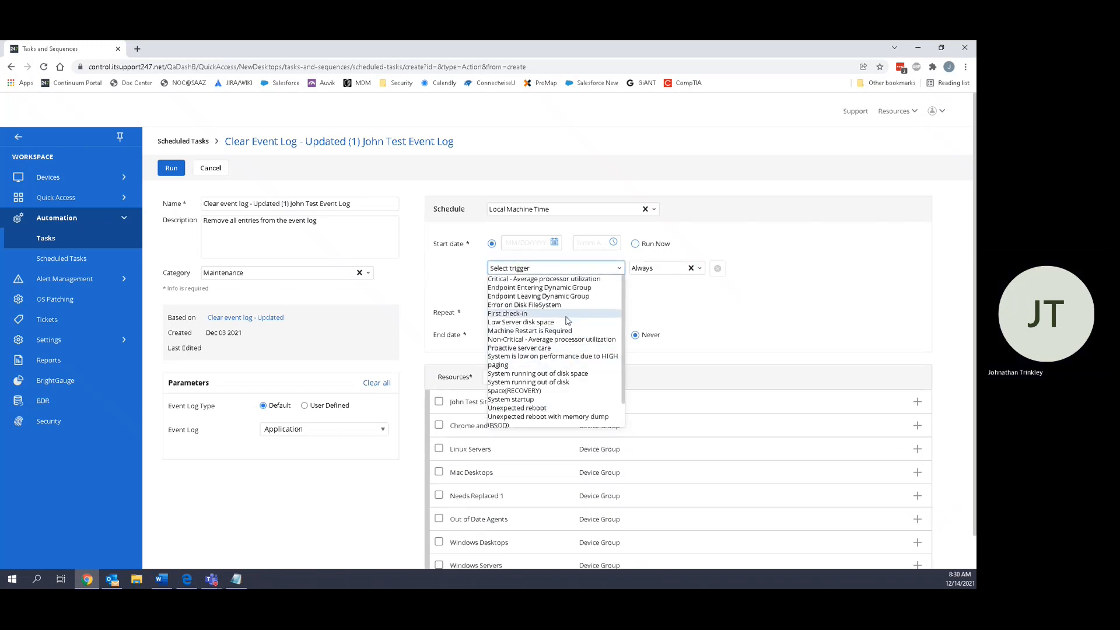
{"action": "left_click", "coordinate": [744, 296]}
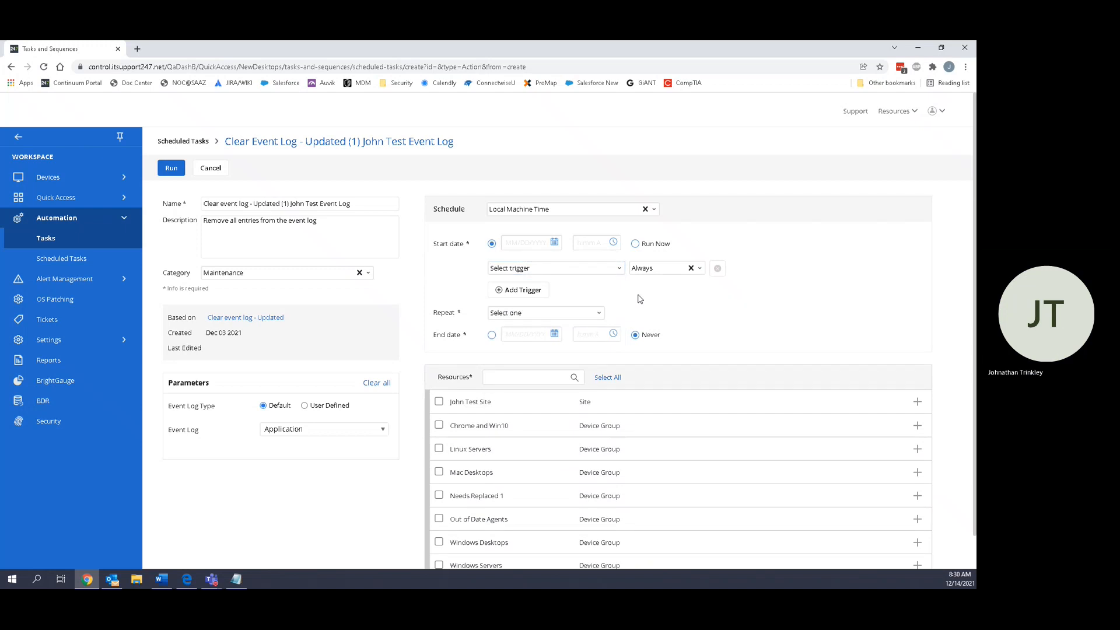
Set the event log task to repeat weekly on Monday and Friday.
{"action": "left_click", "coordinate": [503, 315]}
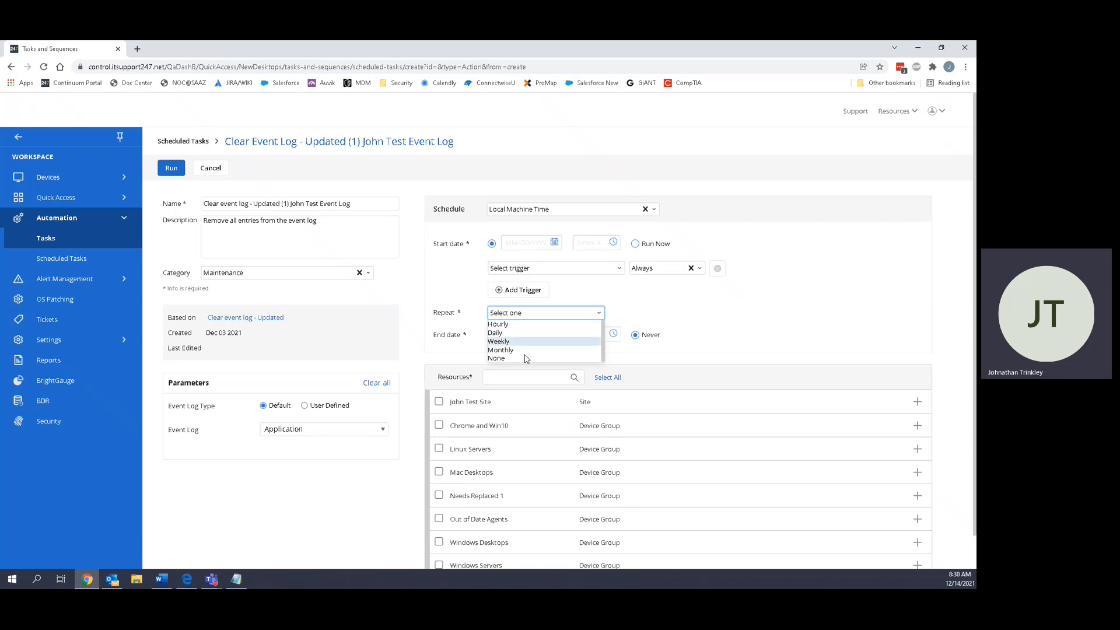
{"action": "left_click", "coordinate": [503, 342]}
{"action": "left_click", "coordinate": [617, 340]}
{"action": "left_click", "coordinate": [687, 340]}
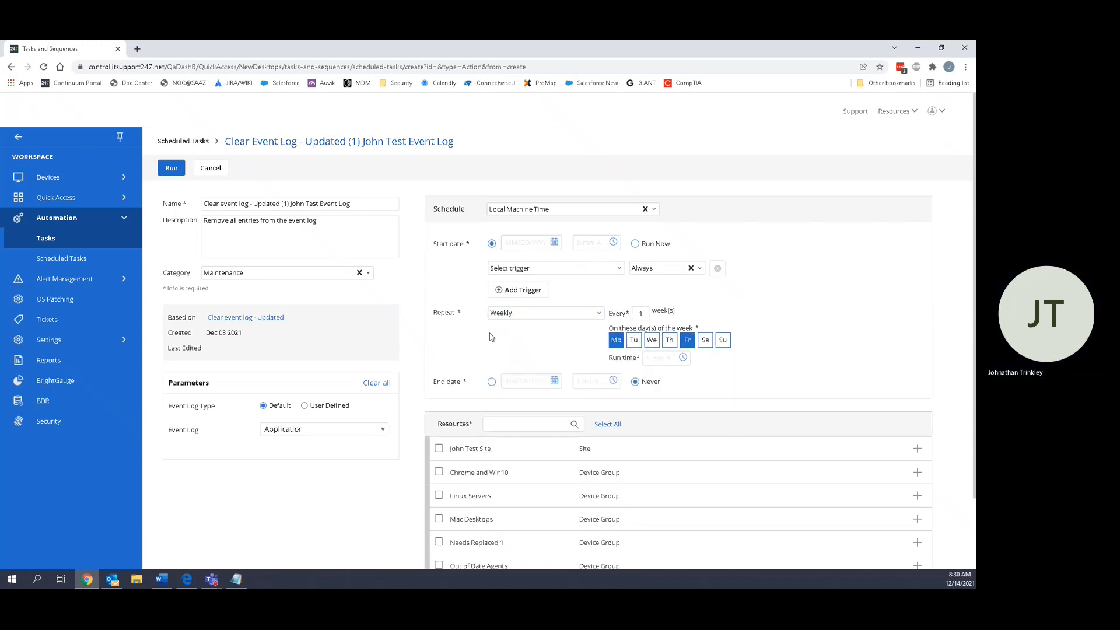
Try selecting the whole test site as the task's resource, deselect it, and expand the site to examine its individual devices.
{"action": "scroll", "coordinate": [490, 337], "scroll_direction": "down", "scroll_amount": 2}
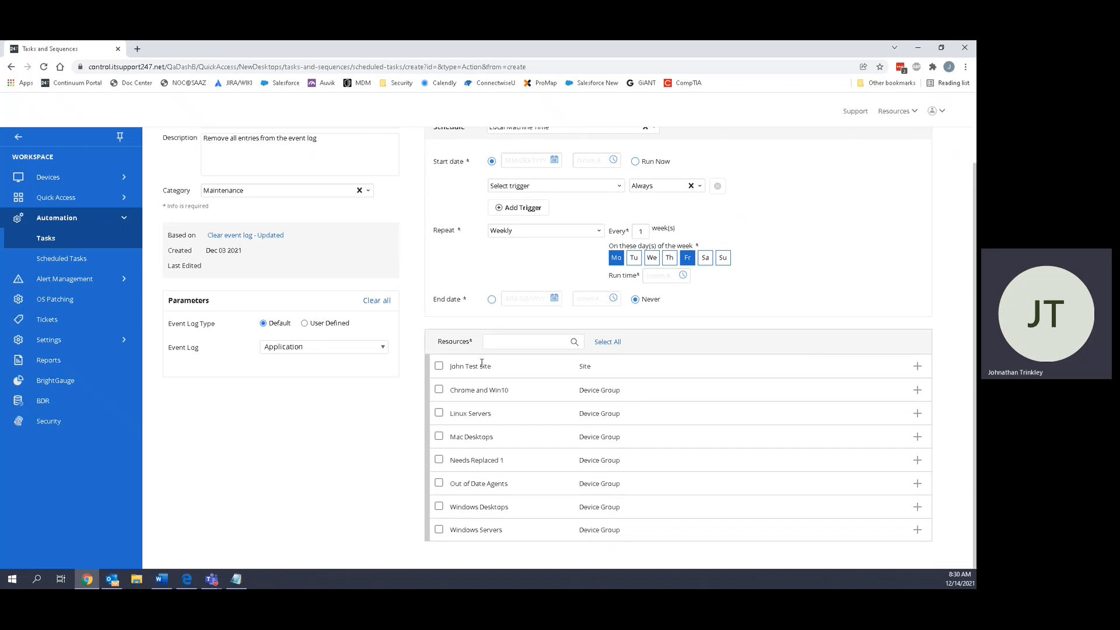
{"action": "left_click", "coordinate": [439, 366]}
{"action": "left_click", "coordinate": [439, 370]}
{"action": "left_click", "coordinate": [917, 368]}
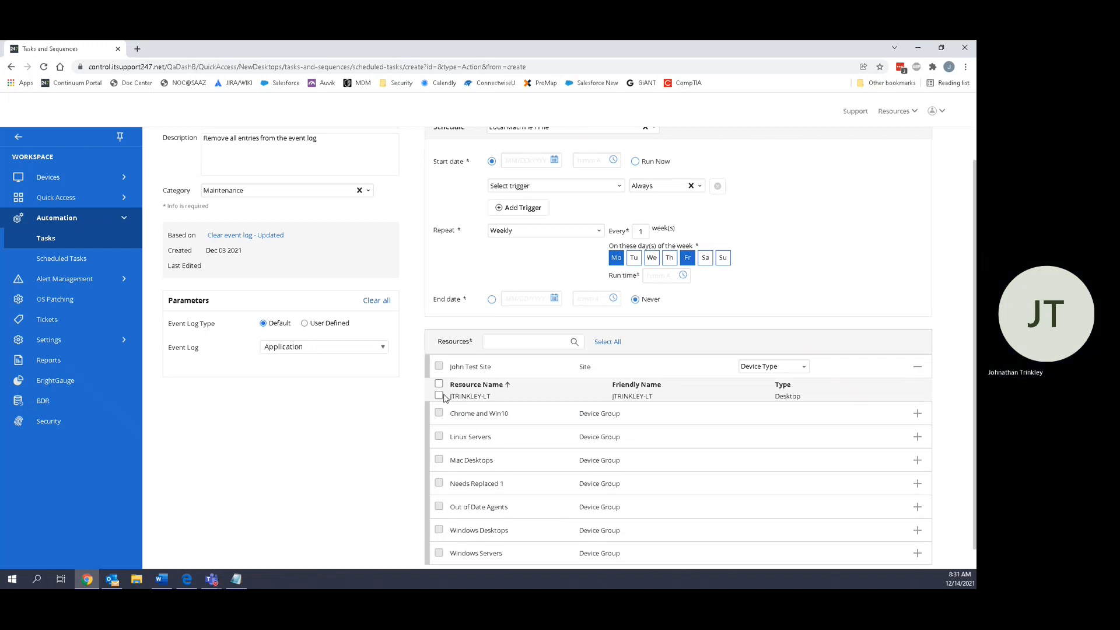
{"action": "scroll", "coordinate": [444, 398], "scroll_direction": "up", "scroll_amount": 2}
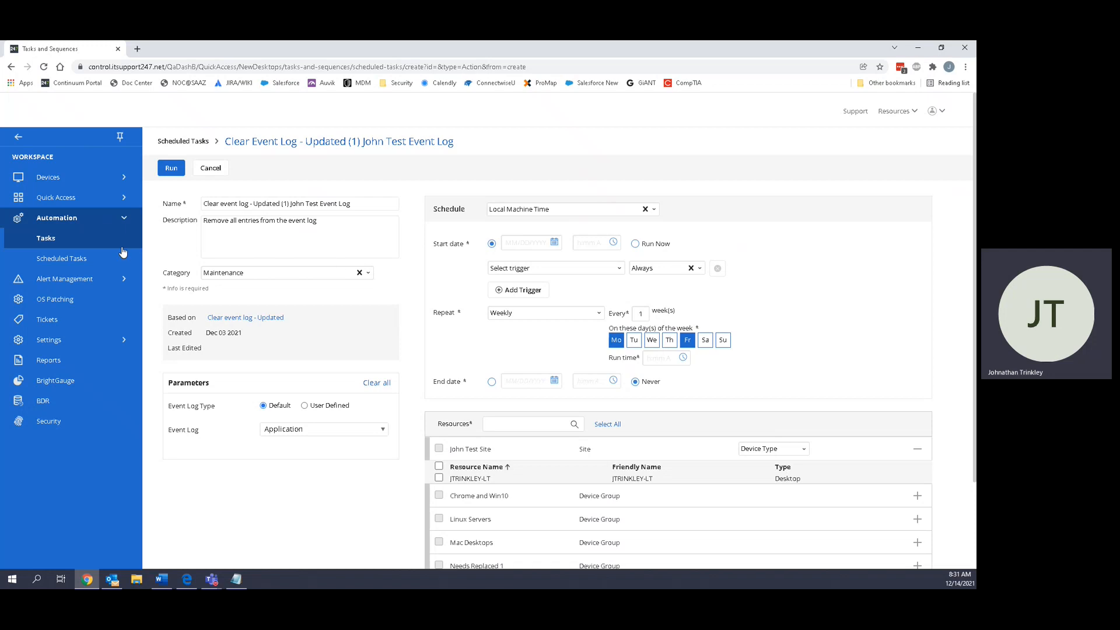
Return to the task list, search for "service", and duplicate the Management-category "Start/restart service" action.
{"action": "left_click", "coordinate": [40, 240]}
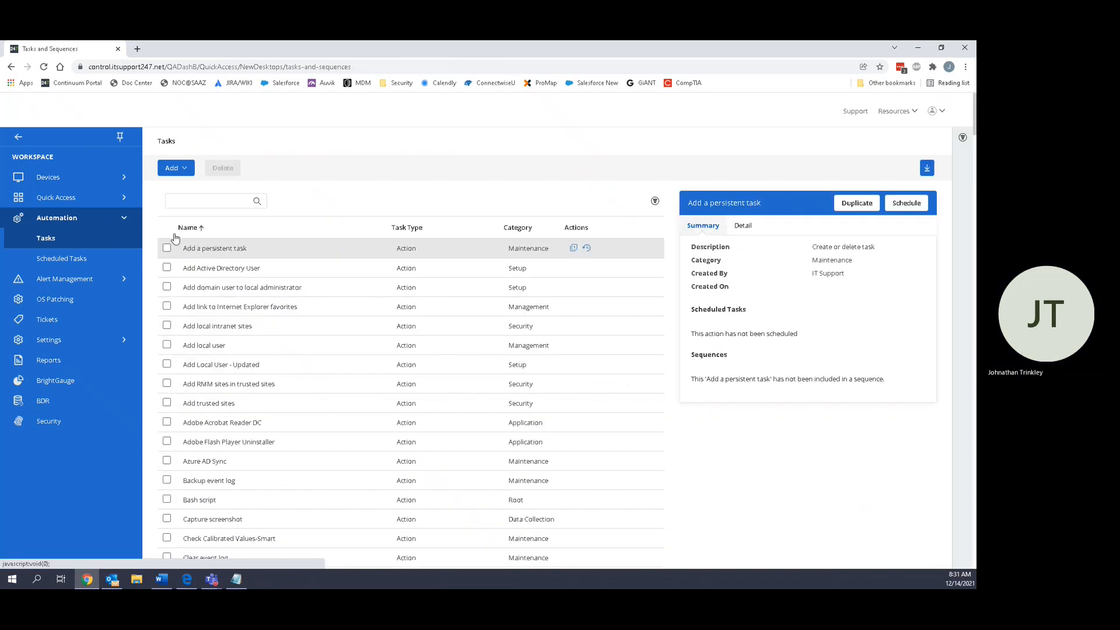
{"action": "left_click", "coordinate": [215, 207]}
{"action": "type", "text": "service"}
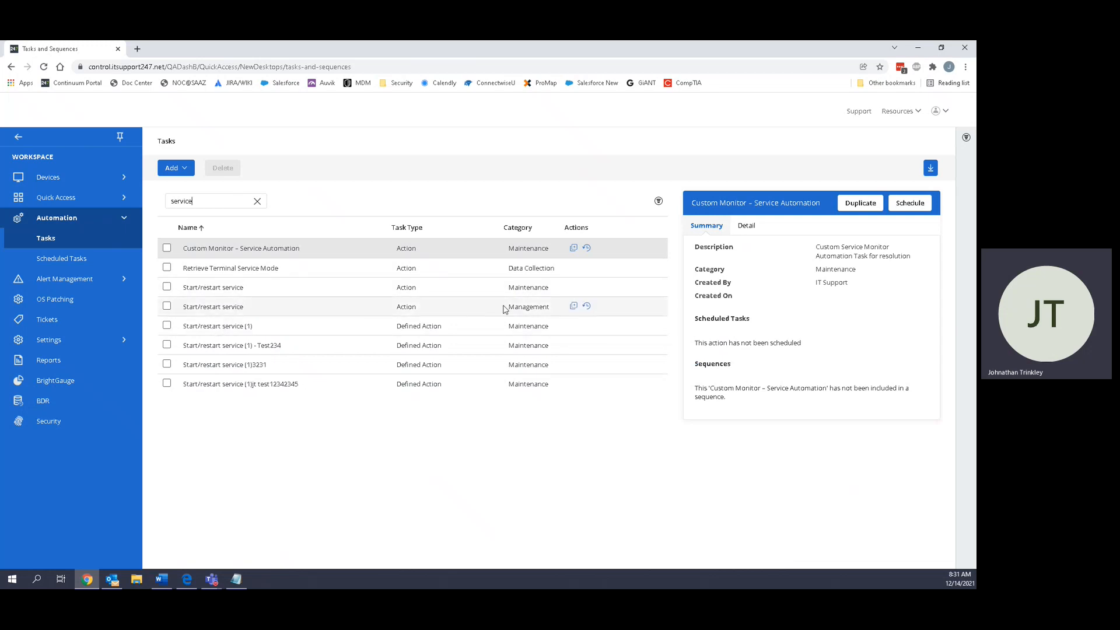
{"action": "left_click", "coordinate": [574, 307]}
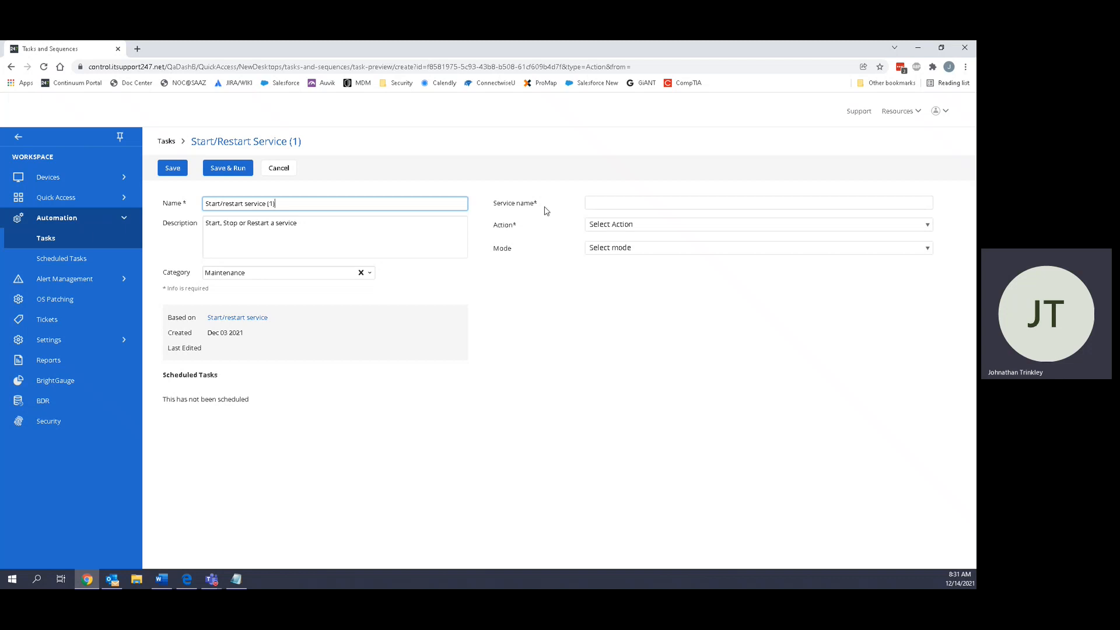
Configure the duplicated task with service name Spooler, action Start and mode Automatic.
{"action": "left_click", "coordinate": [620, 207]}
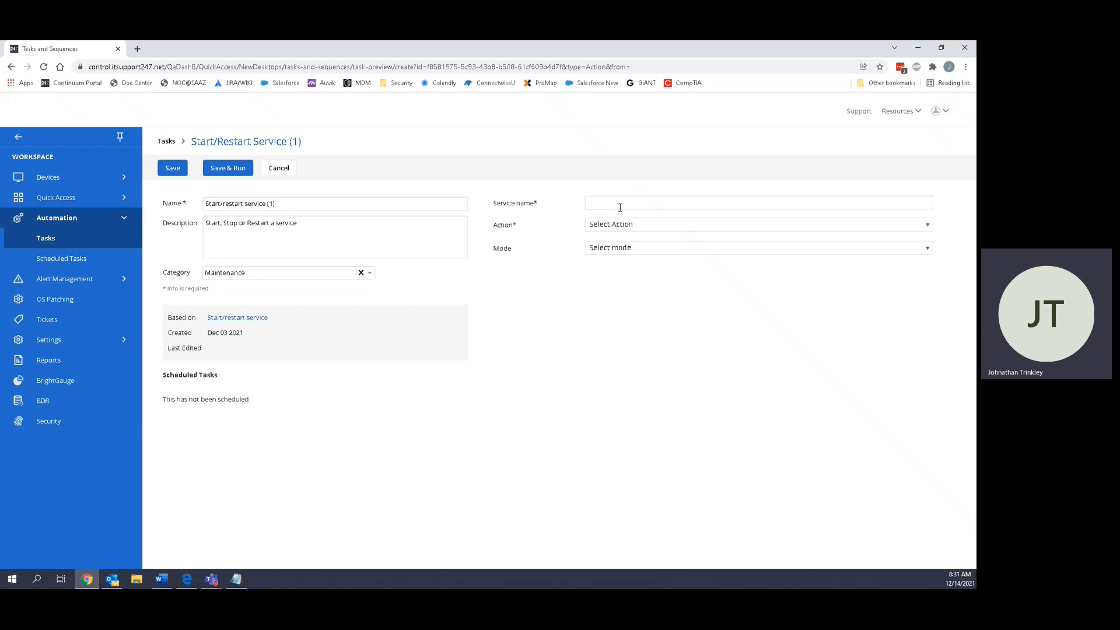
{"action": "type", "text": "Spooler"}
{"action": "left_click", "coordinate": [617, 228]}
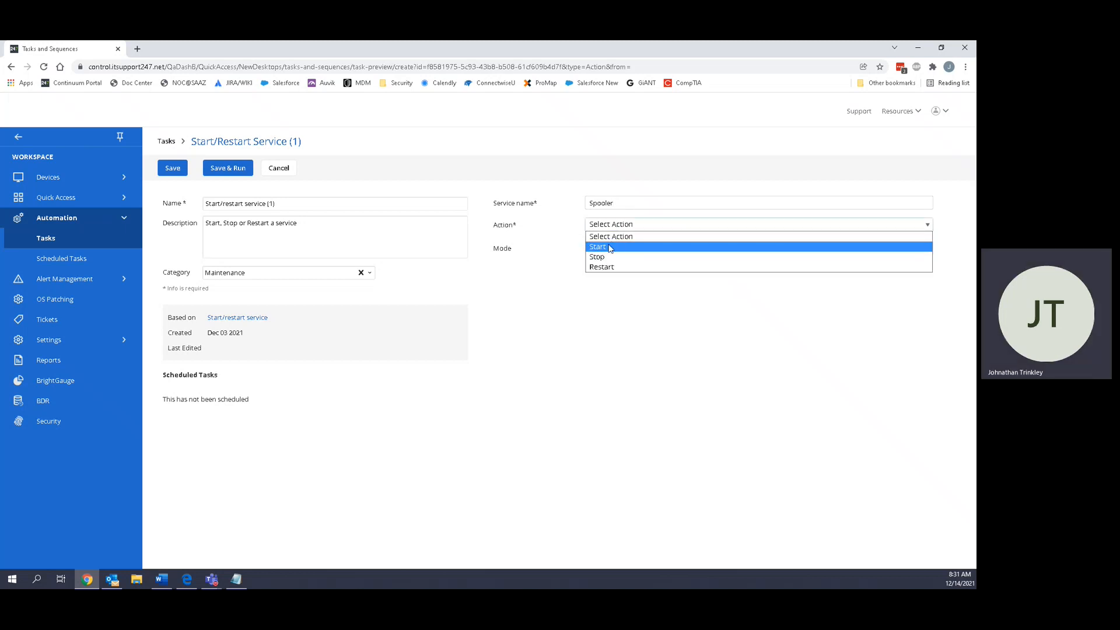
{"action": "left_click", "coordinate": [609, 247]}
{"action": "left_click", "coordinate": [657, 249]}
{"action": "left_click", "coordinate": [615, 271]}
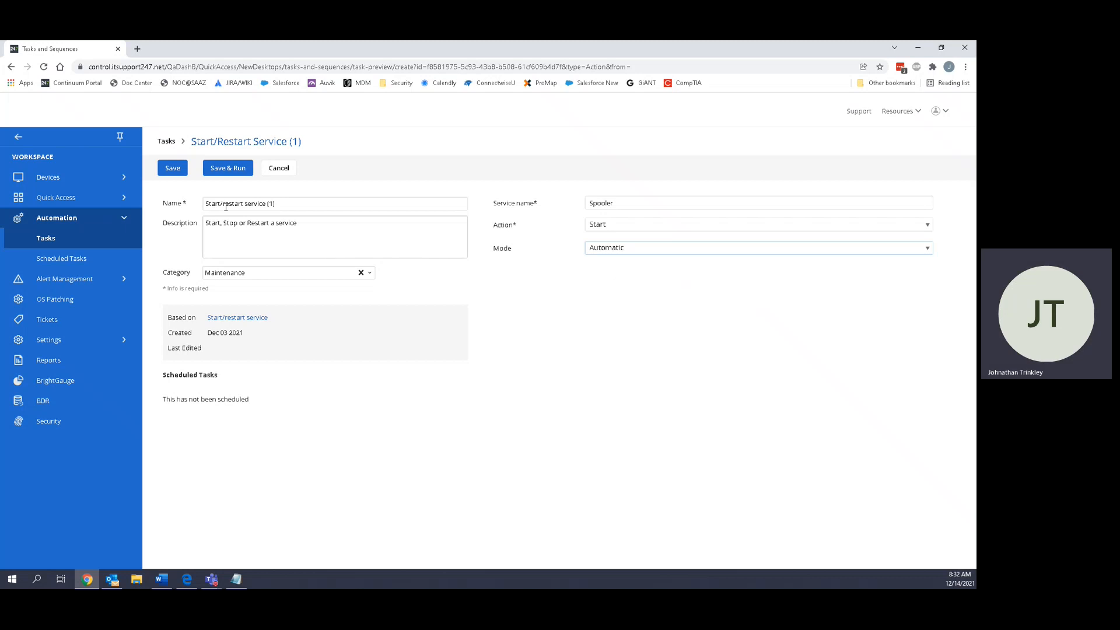
Append "JT Test" to the service task's name to make it unique, and save and run the task.
{"action": "left_click", "coordinate": [226, 169]}
{"action": "left_click", "coordinate": [503, 344]}
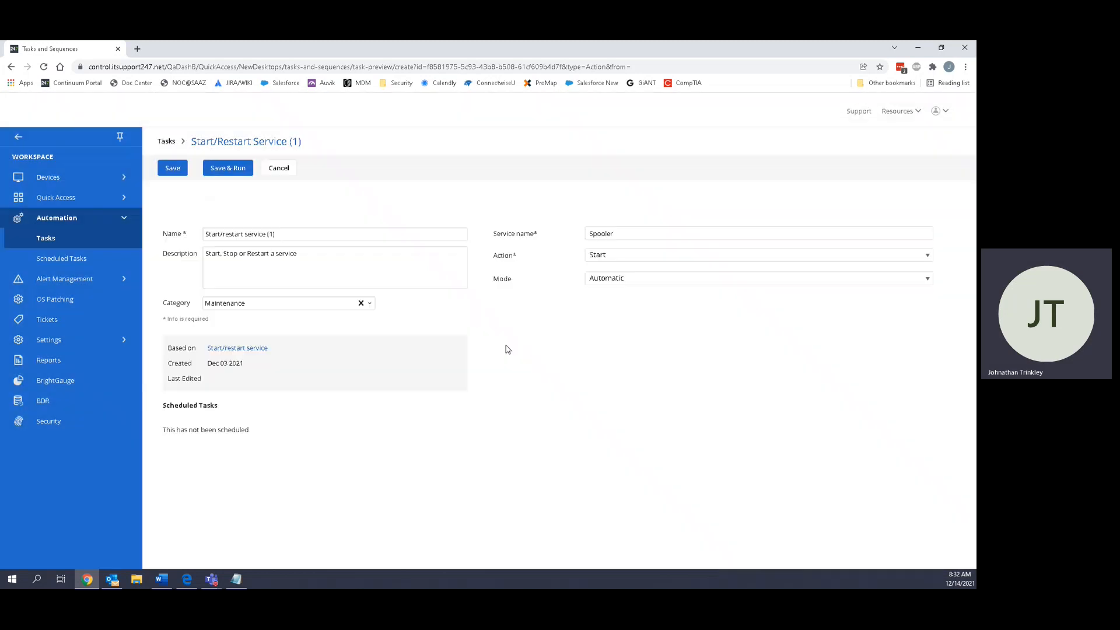
{"action": "left_click", "coordinate": [284, 234]}
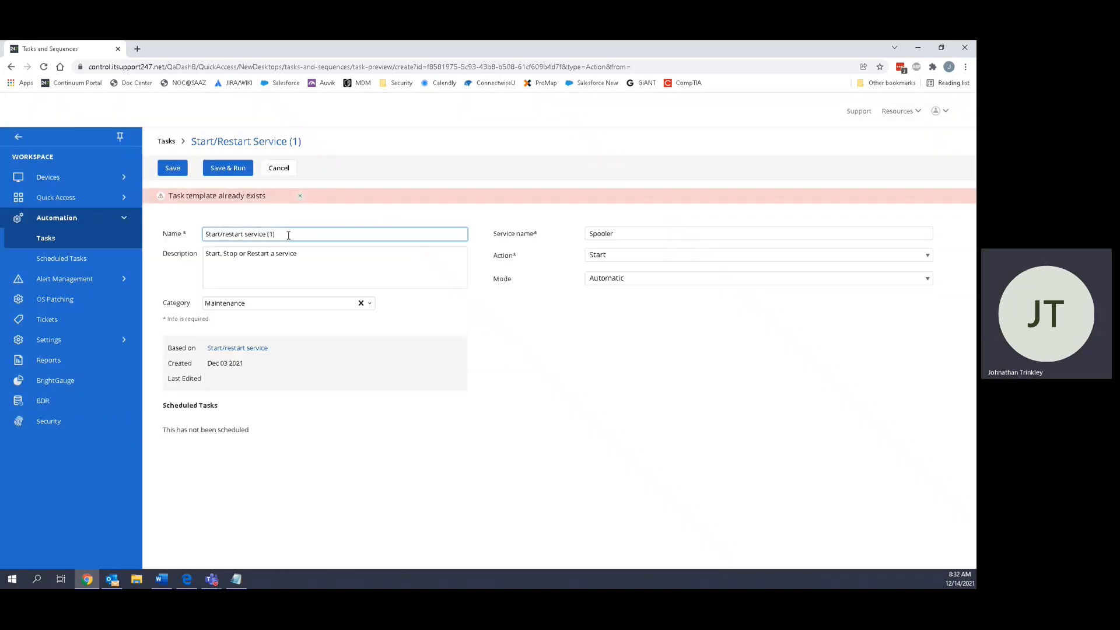
{"action": "type", "text": "JT Test"}
{"action": "left_click", "coordinate": [230, 169]}
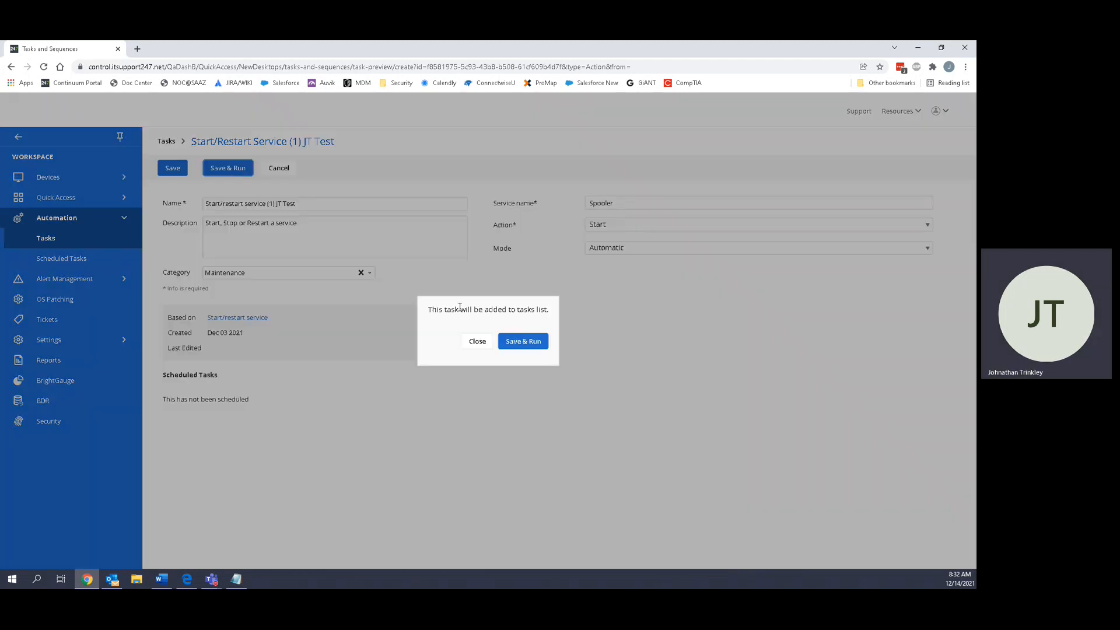
{"action": "left_click", "coordinate": [524, 341]}
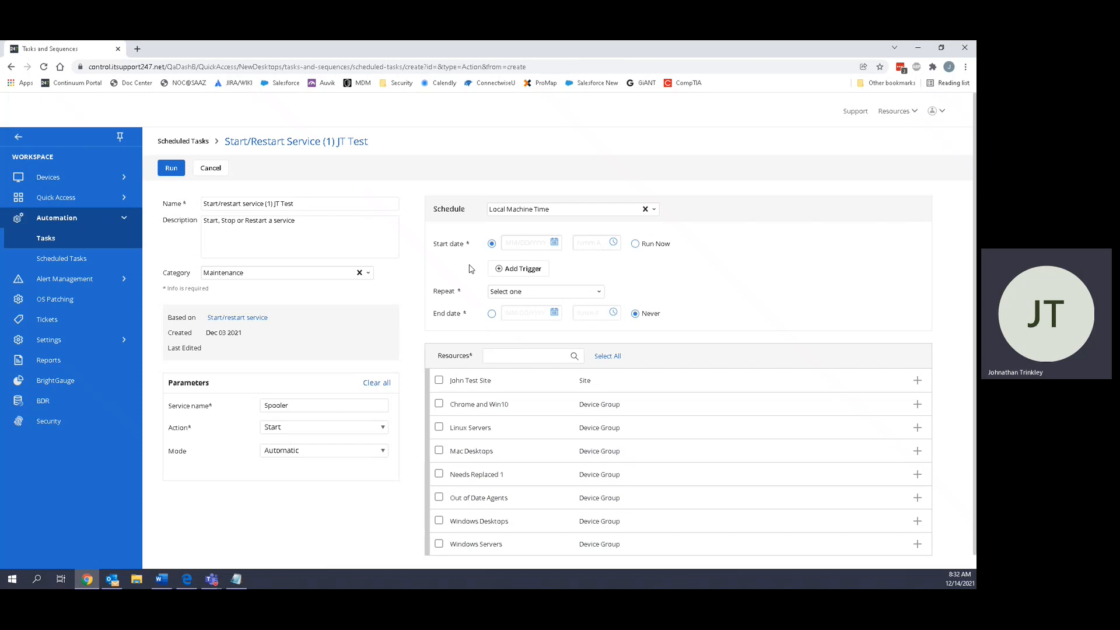
Set the service task to Run Now and select the desktop device inside the test site as its resource.
{"action": "left_click", "coordinate": [634, 244]}
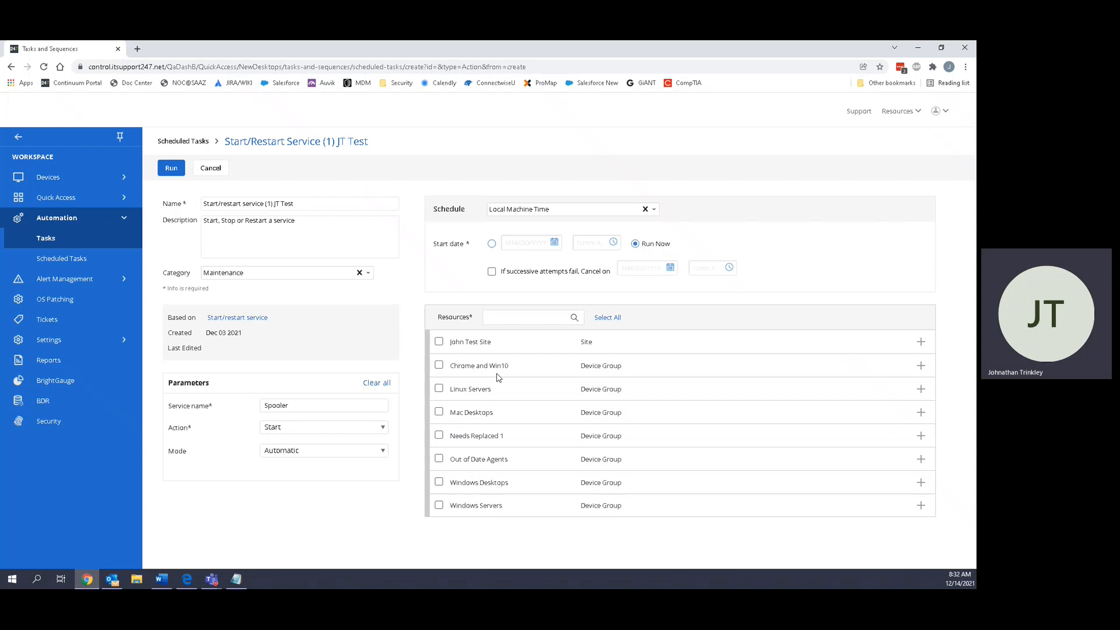
{"action": "left_click", "coordinate": [920, 343]}
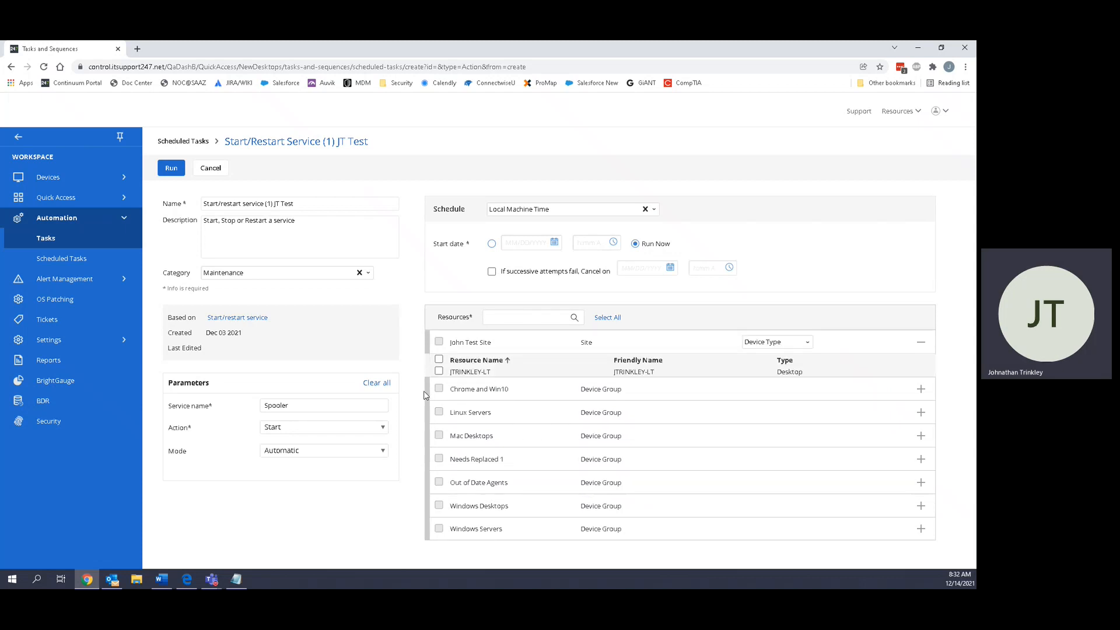
{"action": "left_click", "coordinate": [439, 372]}
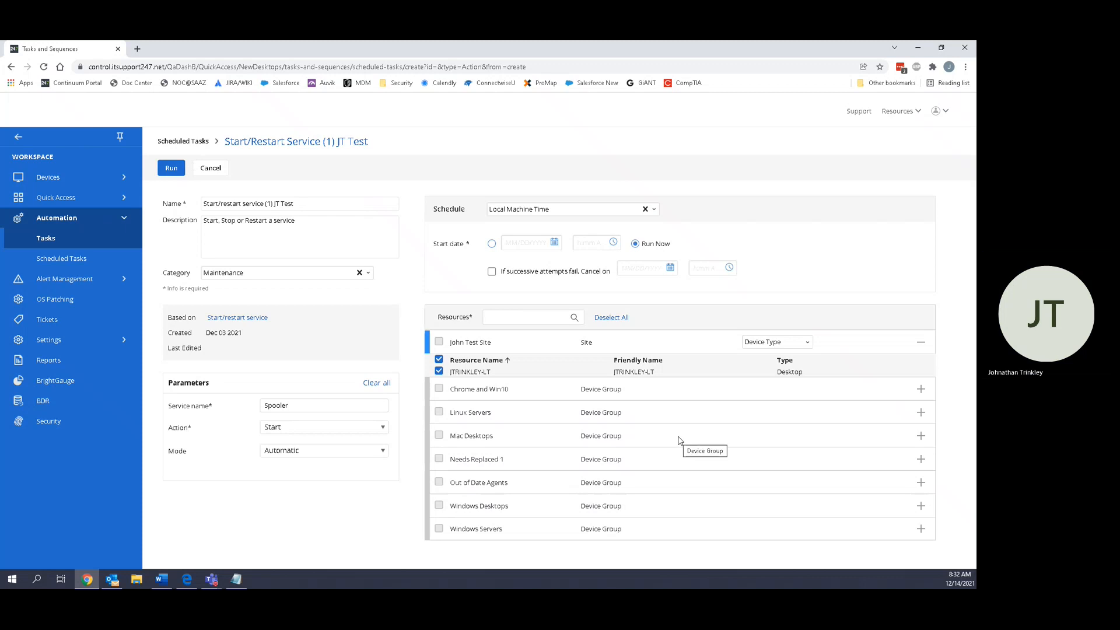
Open a new PowerShell script task from the task list and examine the categories available for it.
{"action": "left_click", "coordinate": [56, 243]}
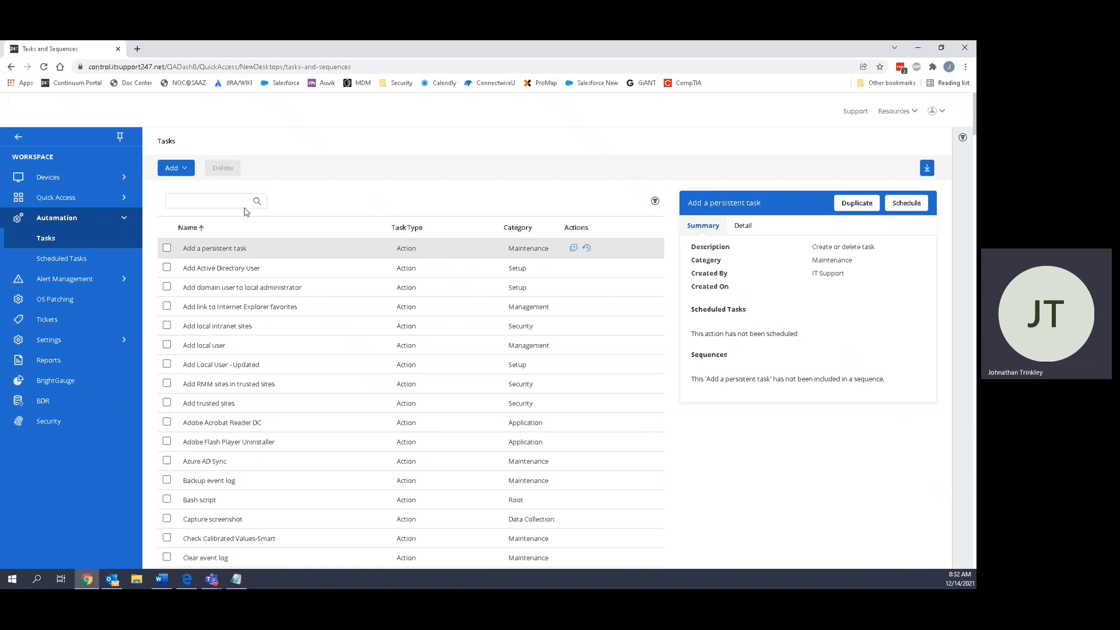
{"action": "left_click", "coordinate": [184, 174]}
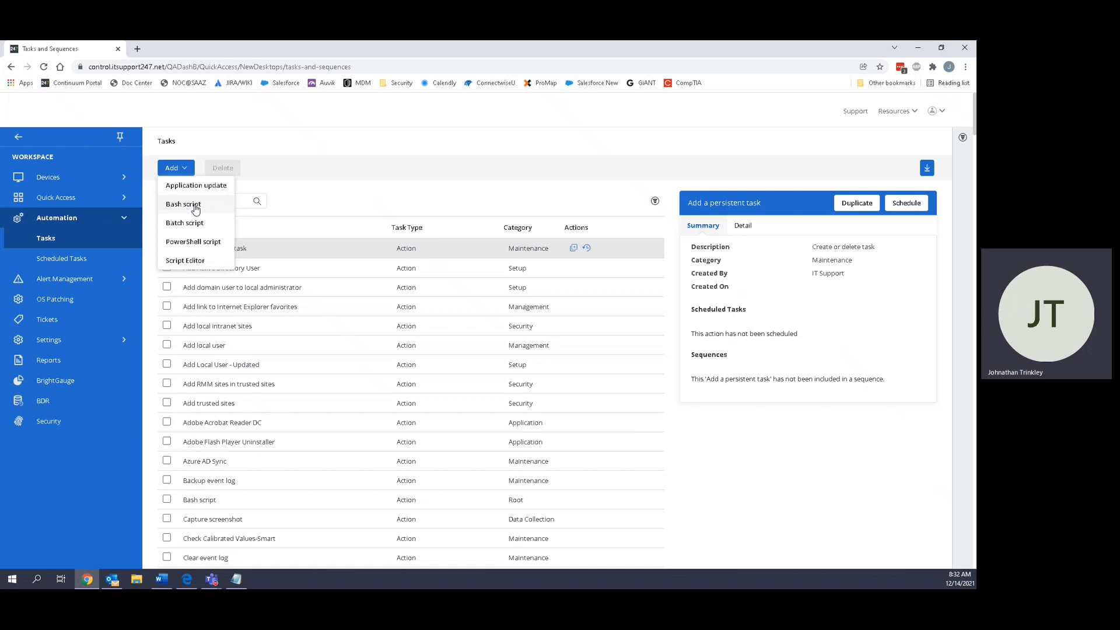
{"action": "left_click", "coordinate": [199, 241]}
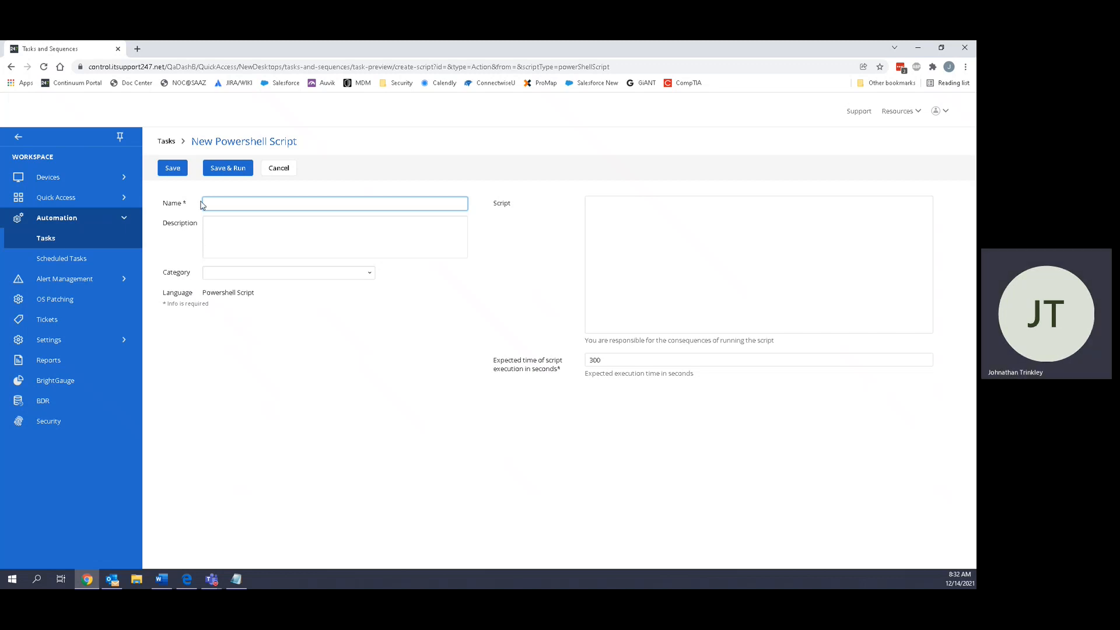
{"action": "left_click", "coordinate": [233, 274]}
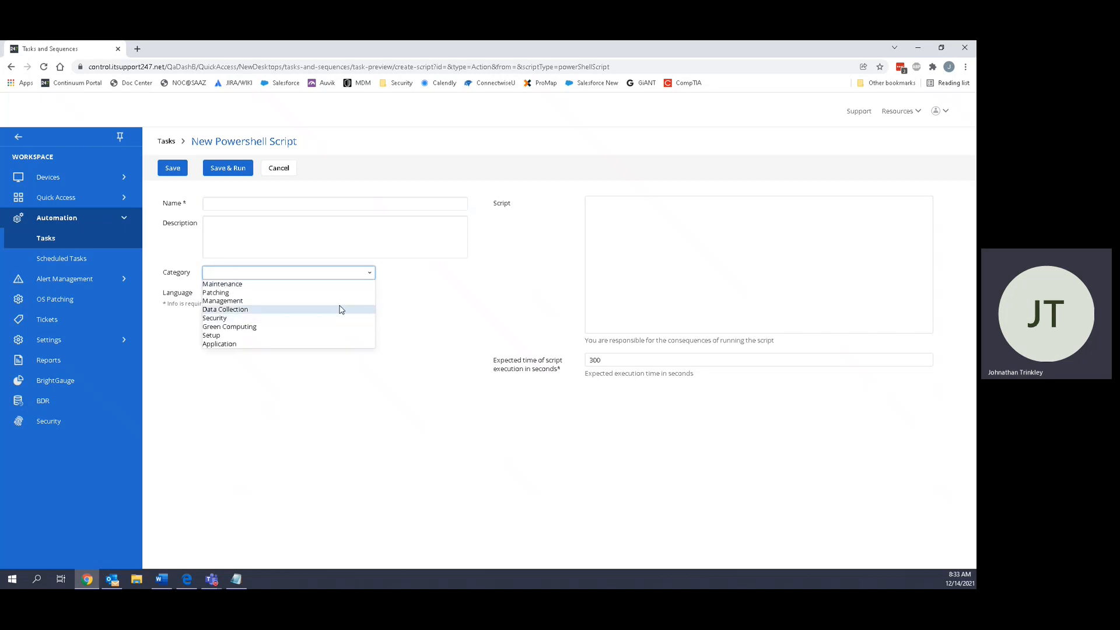
{"action": "left_click", "coordinate": [516, 287]}
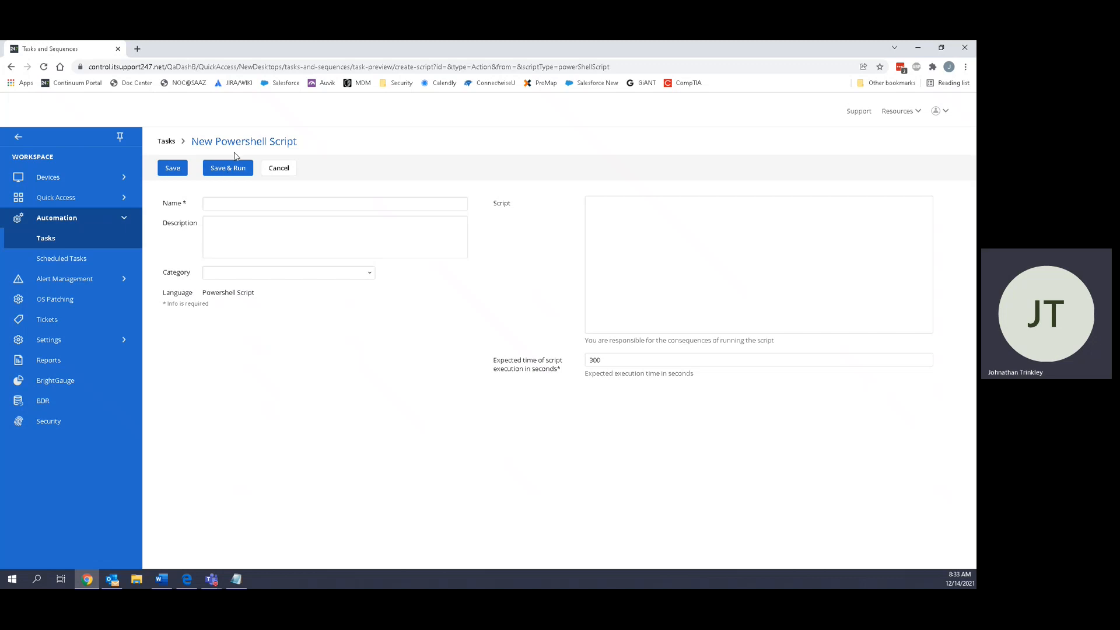
Return to the task list, start a new Script Editor task, and open its script-building view.
{"action": "left_click", "coordinate": [42, 243]}
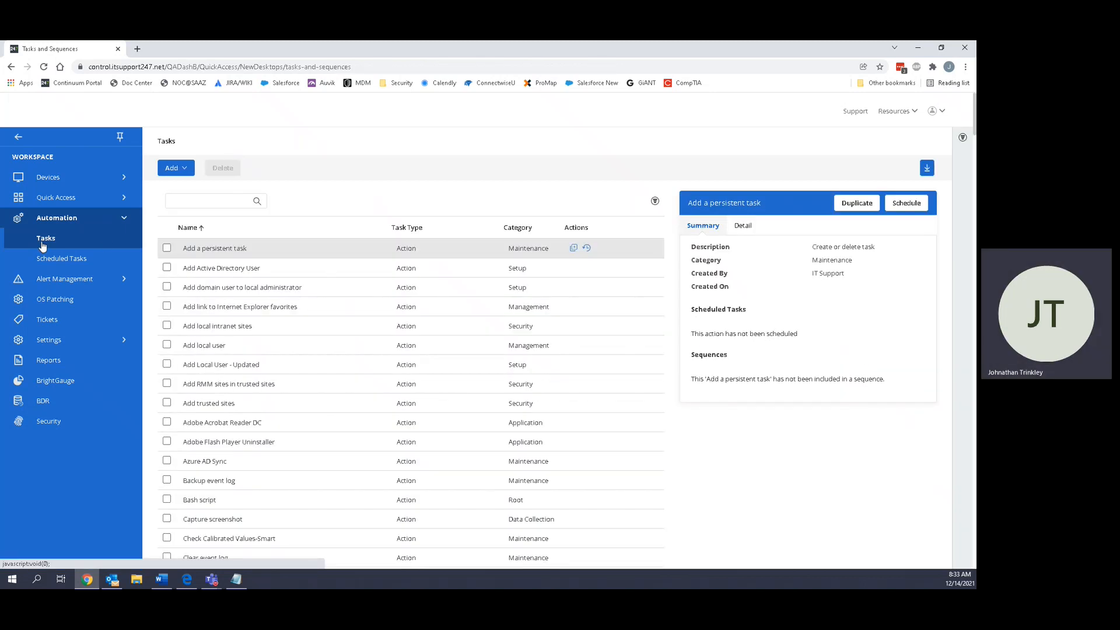
{"action": "left_click", "coordinate": [187, 171]}
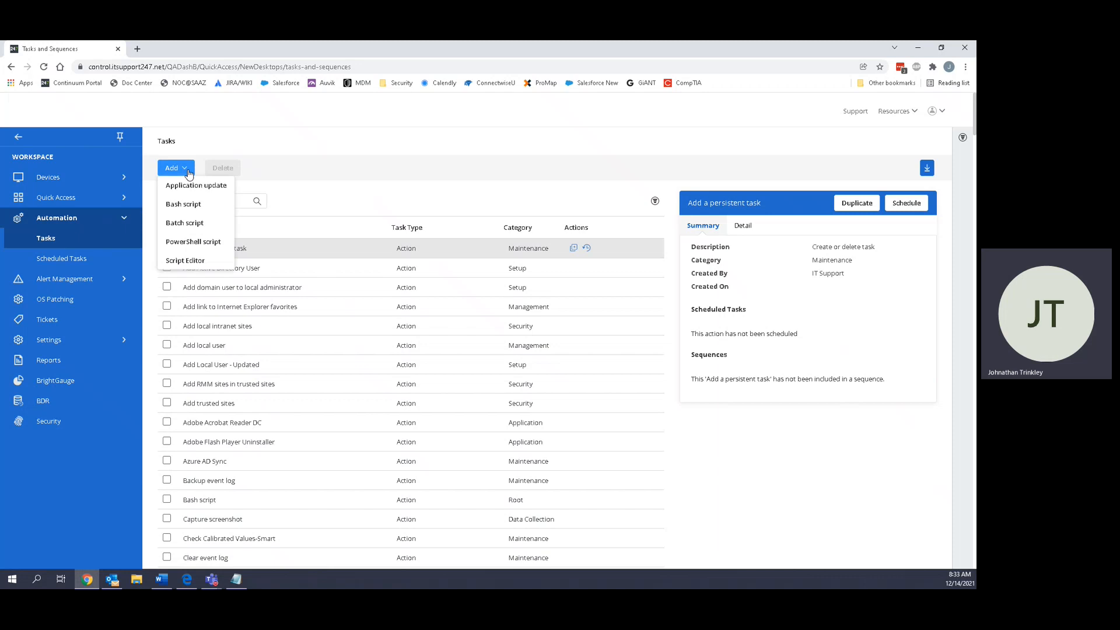
{"action": "left_click", "coordinate": [195, 268]}
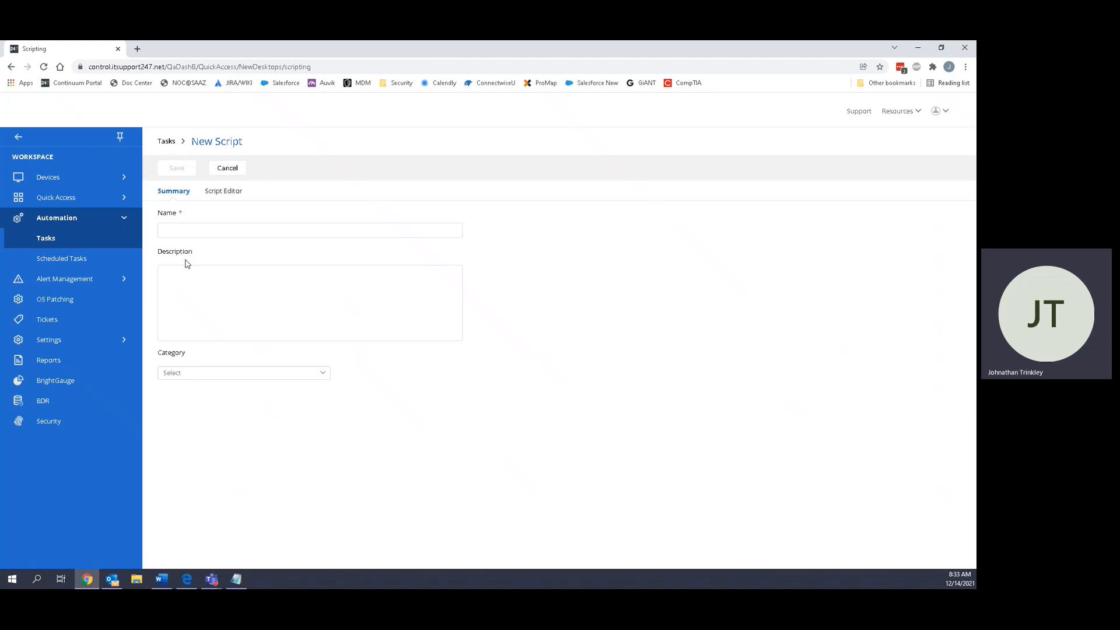
{"action": "left_click", "coordinate": [218, 196]}
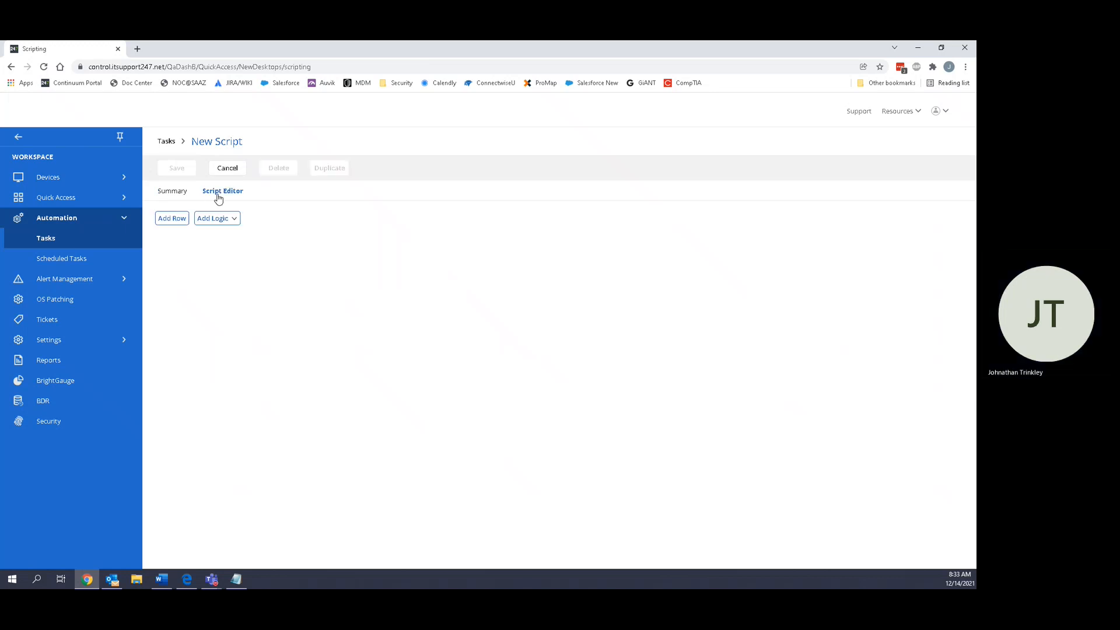
Add a script row with the "Defragment drive - Updated" function set to defragment Windows Drives.
{"action": "left_click", "coordinate": [178, 221]}
{"action": "left_click", "coordinate": [255, 239]}
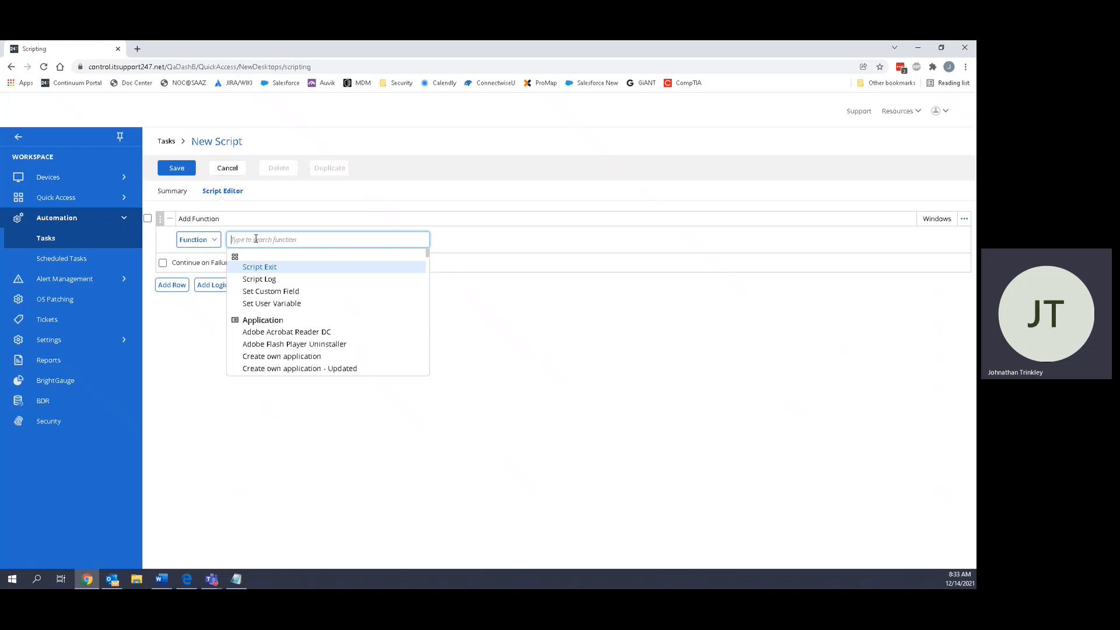
{"action": "type", "text": "der"}
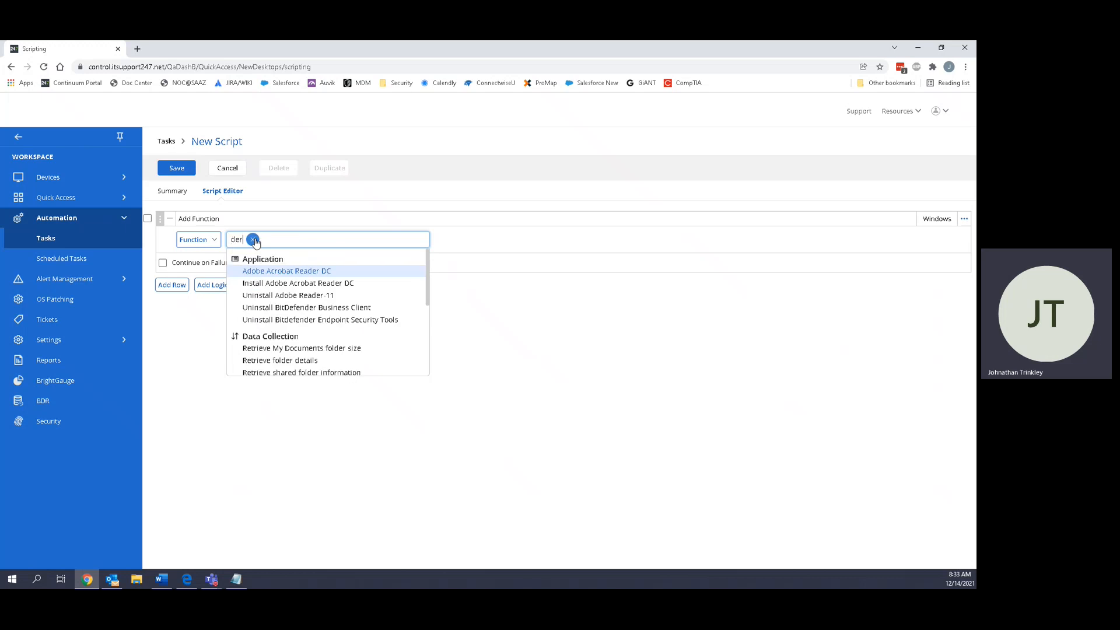
{"action": "key", "text": "BackSpace"}
{"action": "type", "text": "fra"}
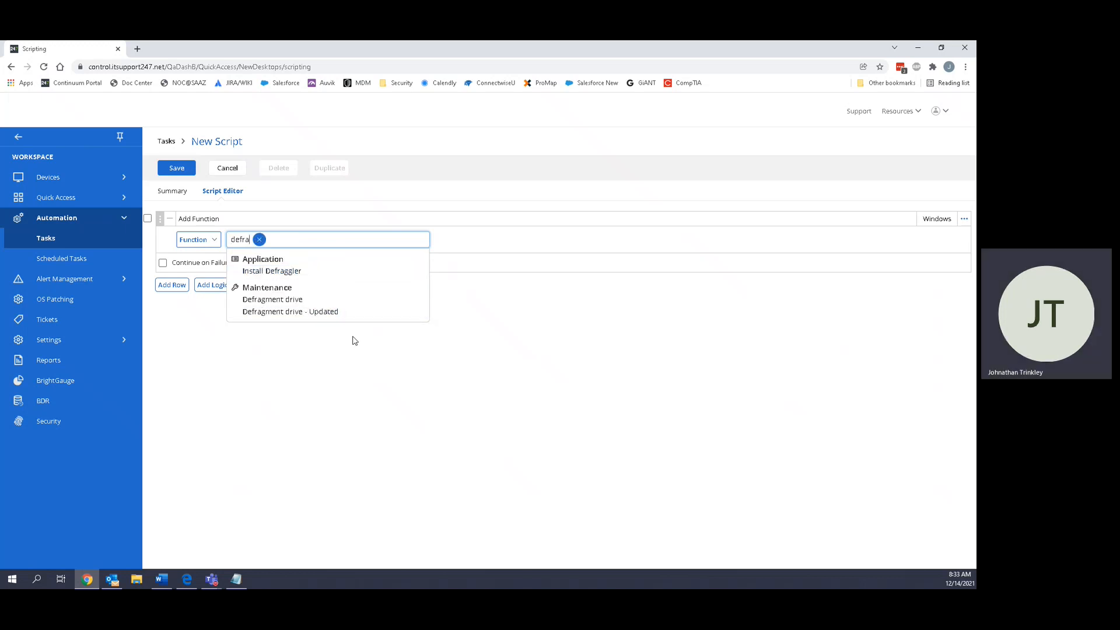
{"action": "left_click", "coordinate": [327, 315]}
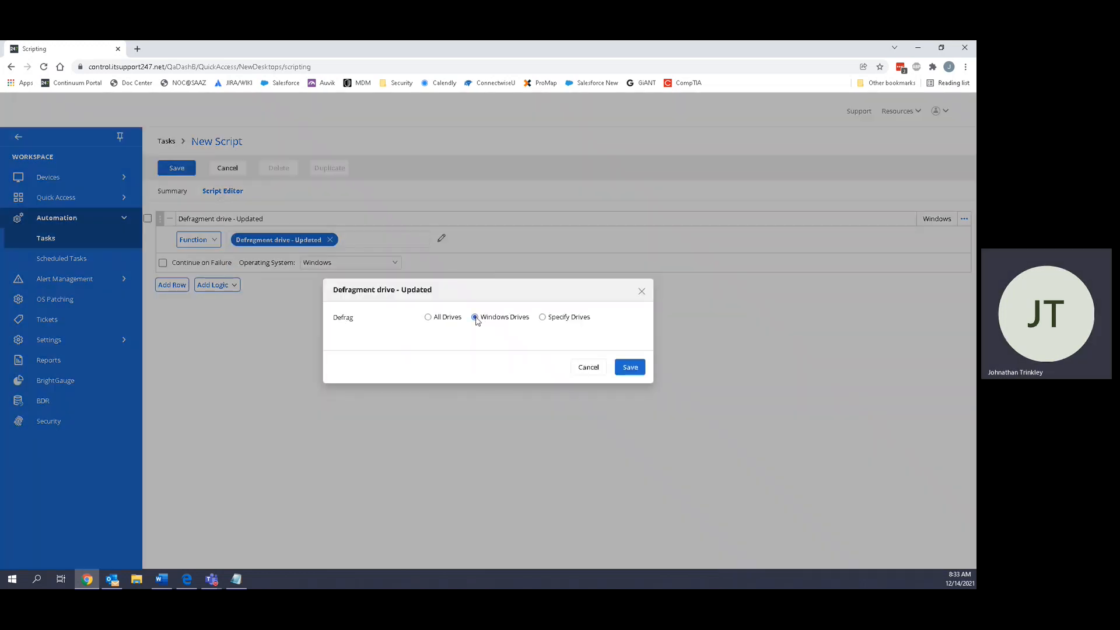
{"action": "left_click", "coordinate": [629, 367]}
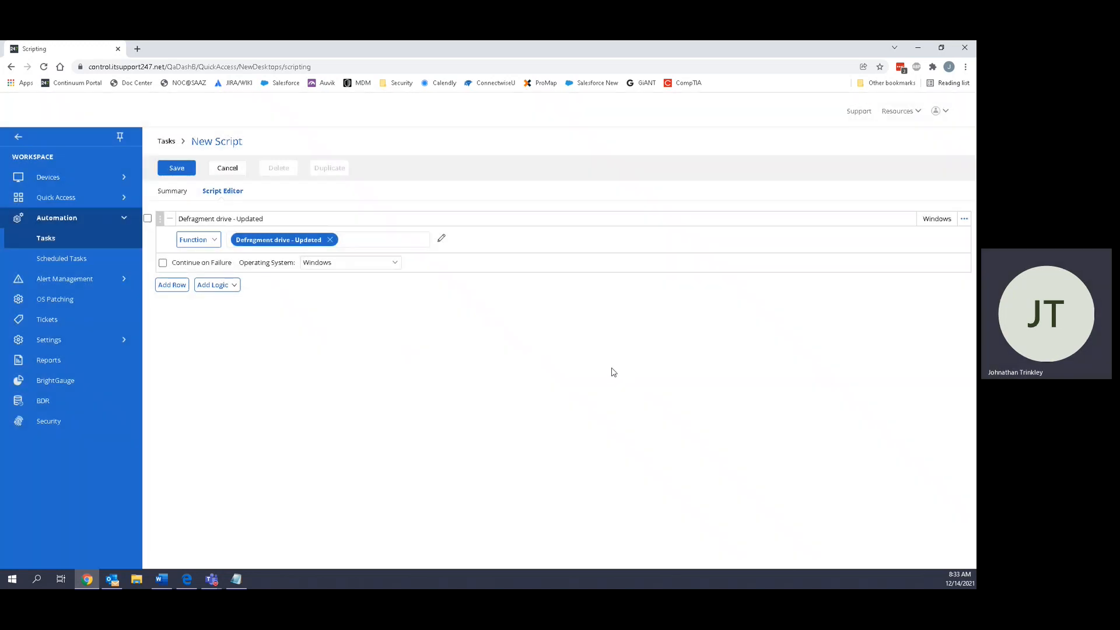
Add an If/Then/Else block below the defragment row with the condition Status = Success.
{"action": "left_click", "coordinate": [234, 286]}
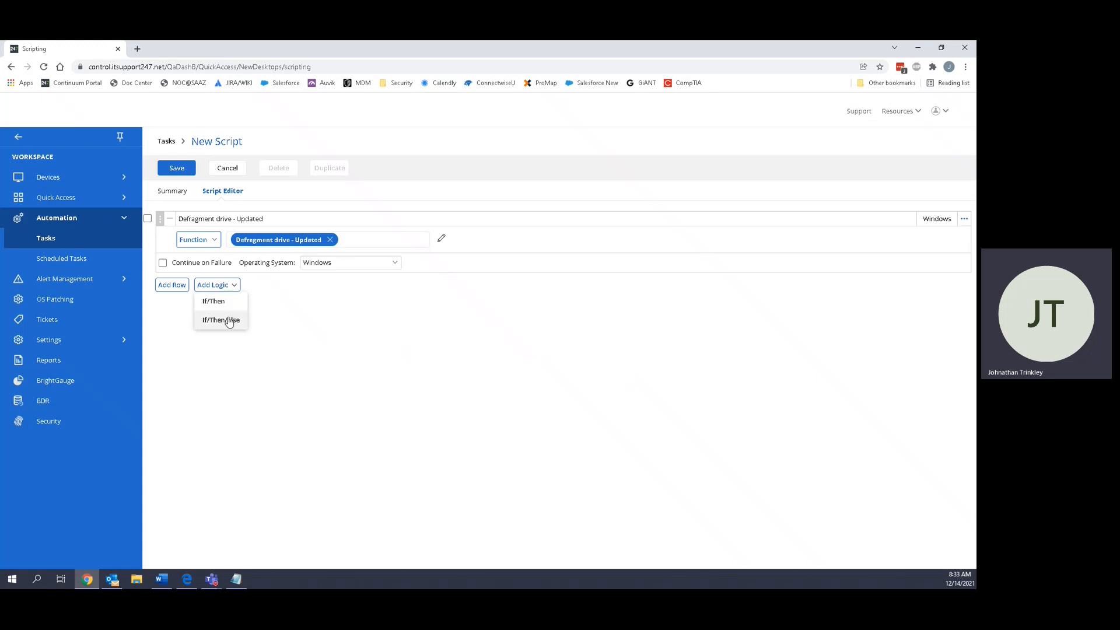
{"action": "left_click", "coordinate": [229, 322]}
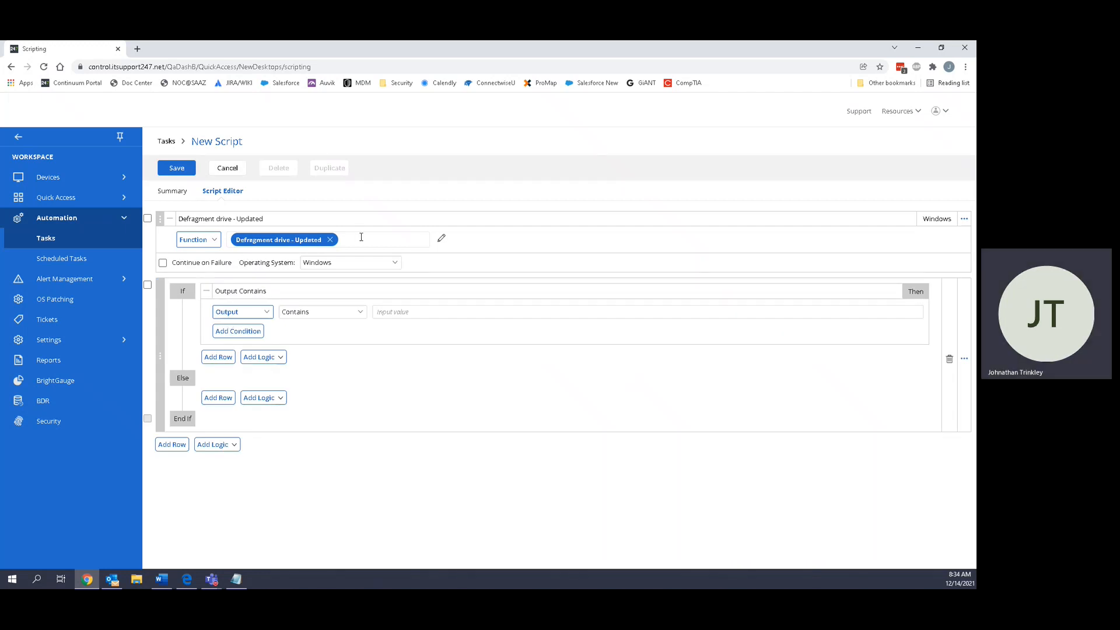
{"action": "left_click", "coordinate": [244, 314]}
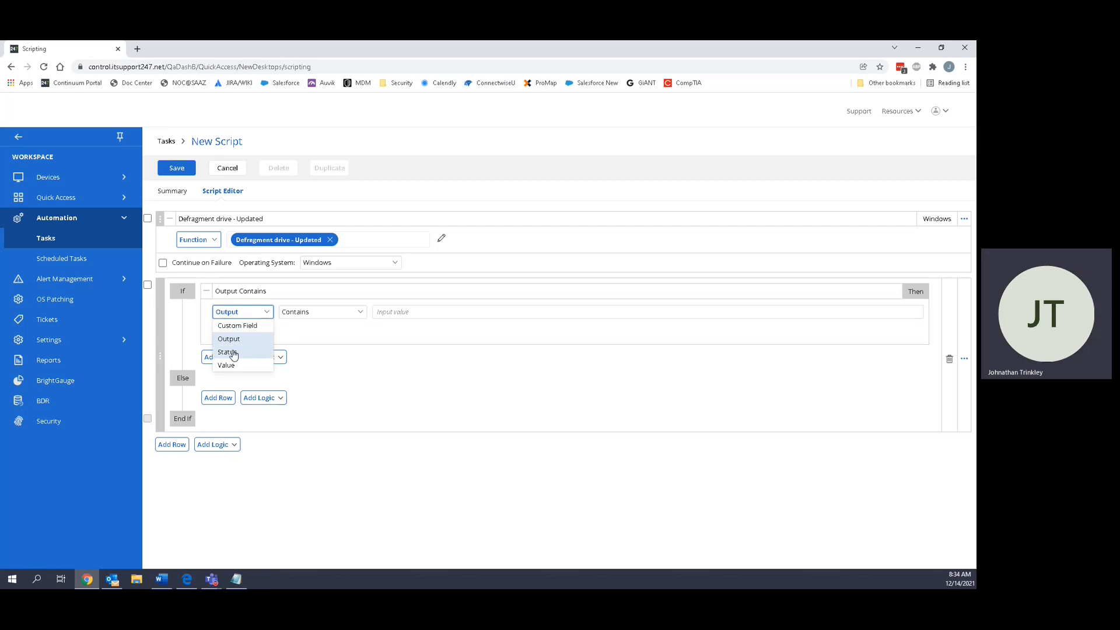
{"action": "left_click", "coordinate": [236, 351]}
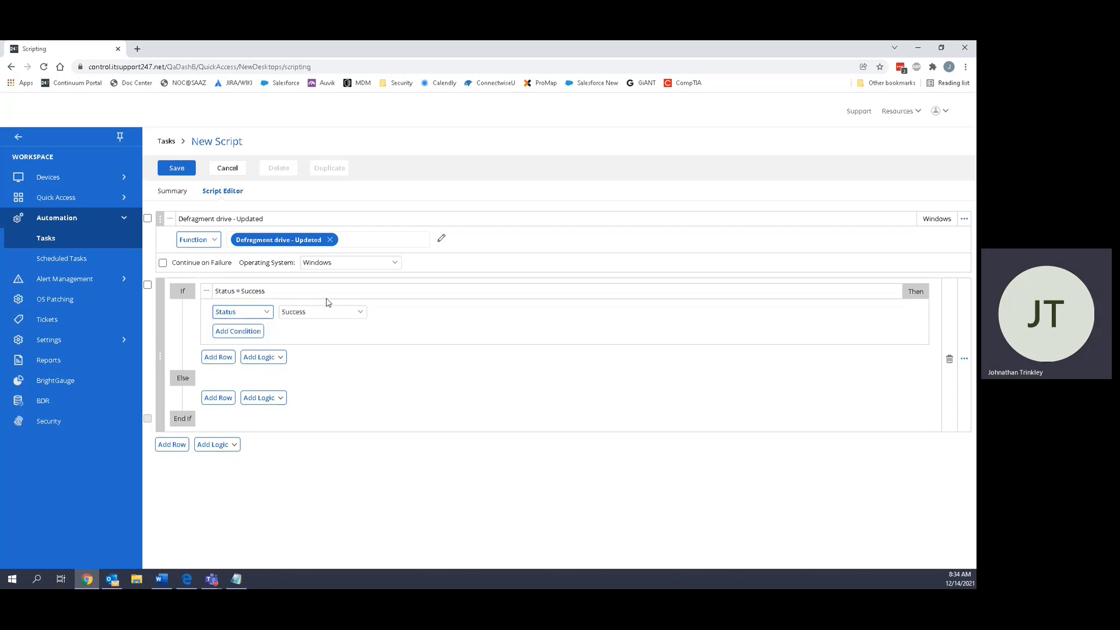
Add the "Clear event log - Updated" function to the Then branch with the Default log type and the Application event log.
{"action": "left_click", "coordinate": [215, 356]}
{"action": "left_click", "coordinate": [299, 379]}
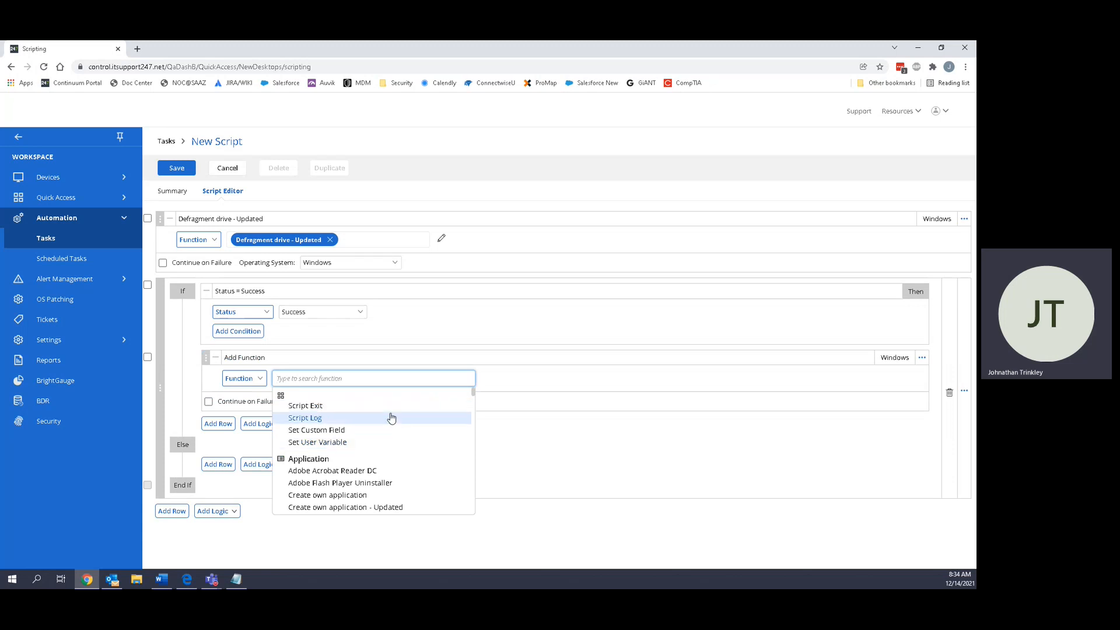
{"action": "type", "text": "event"}
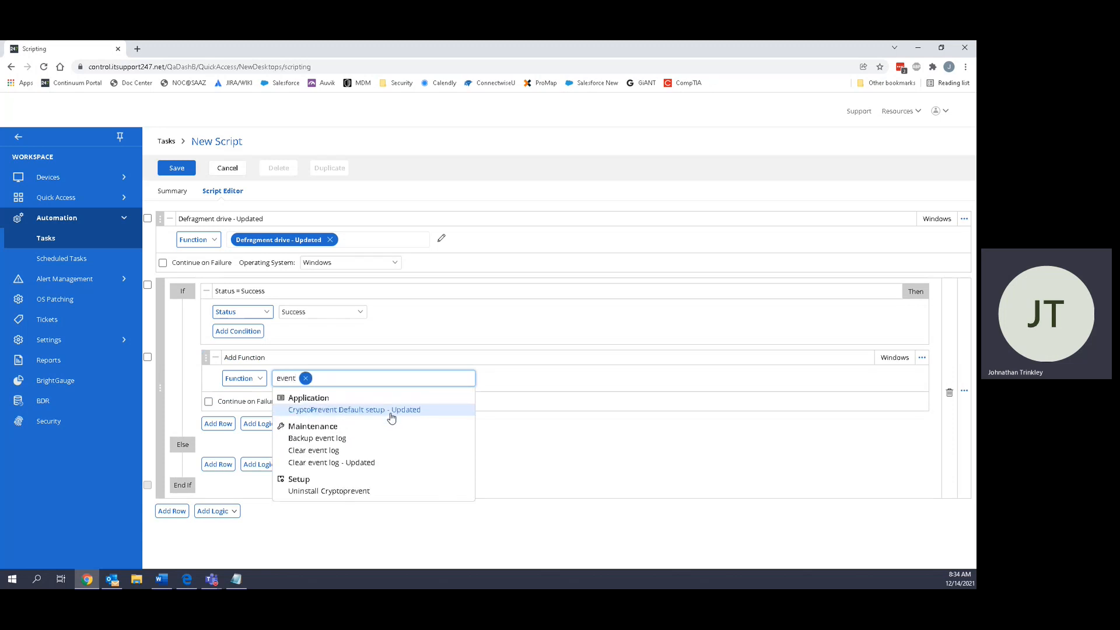
{"action": "left_click", "coordinate": [331, 462]}
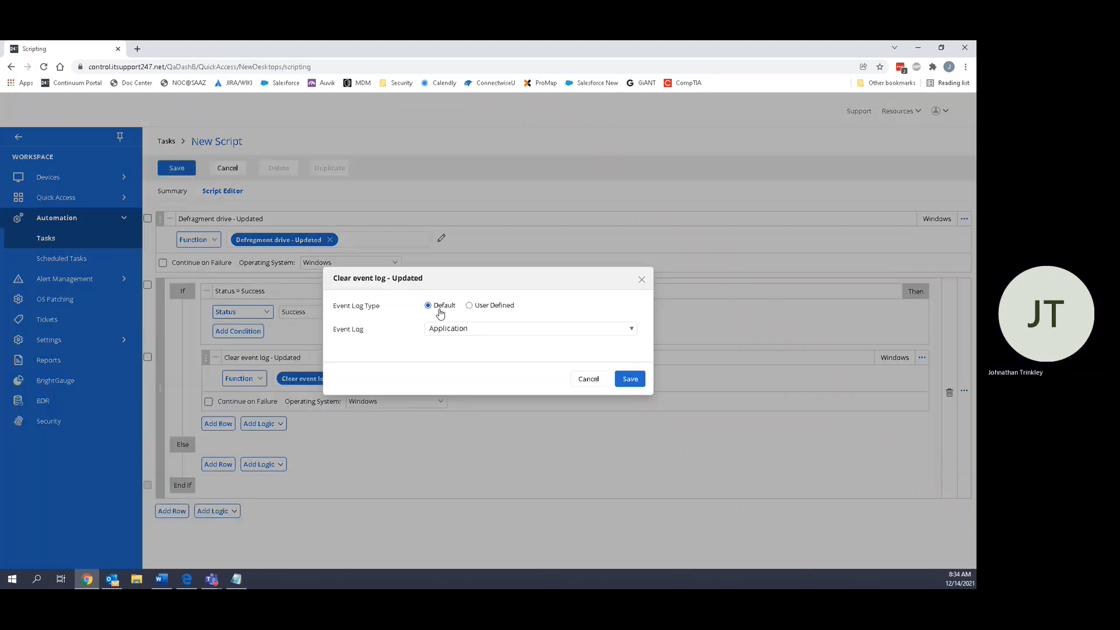
{"action": "left_click", "coordinate": [630, 378]}
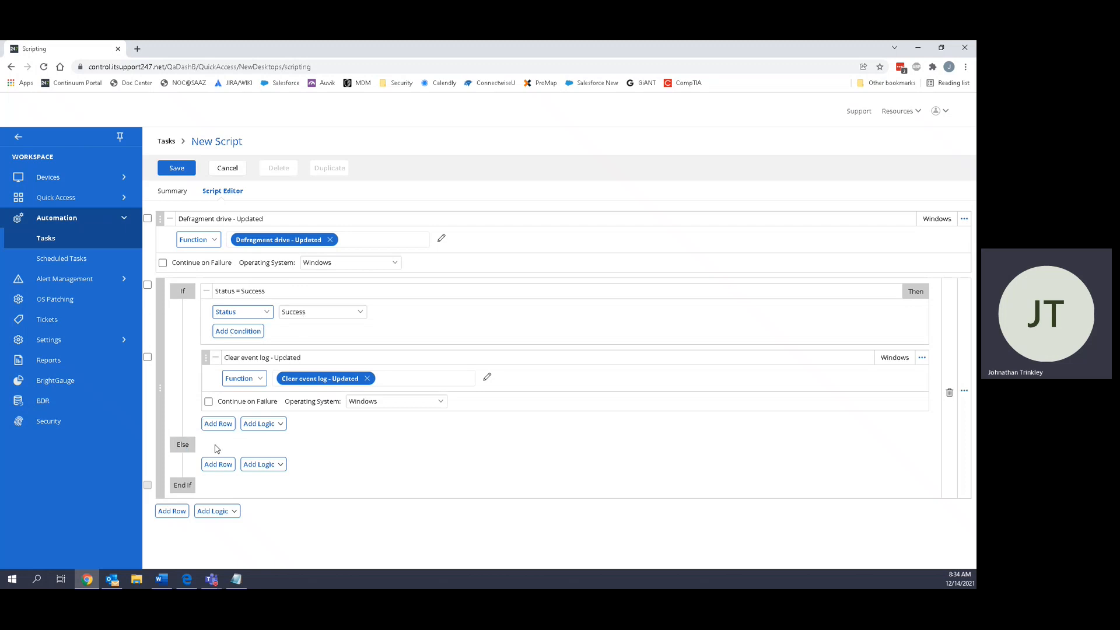
Add the Run Check Disk (chkdsk) function to the Else branch with Fix errors and Recover bad sectors on drive C.
{"action": "left_click", "coordinate": [213, 470]}
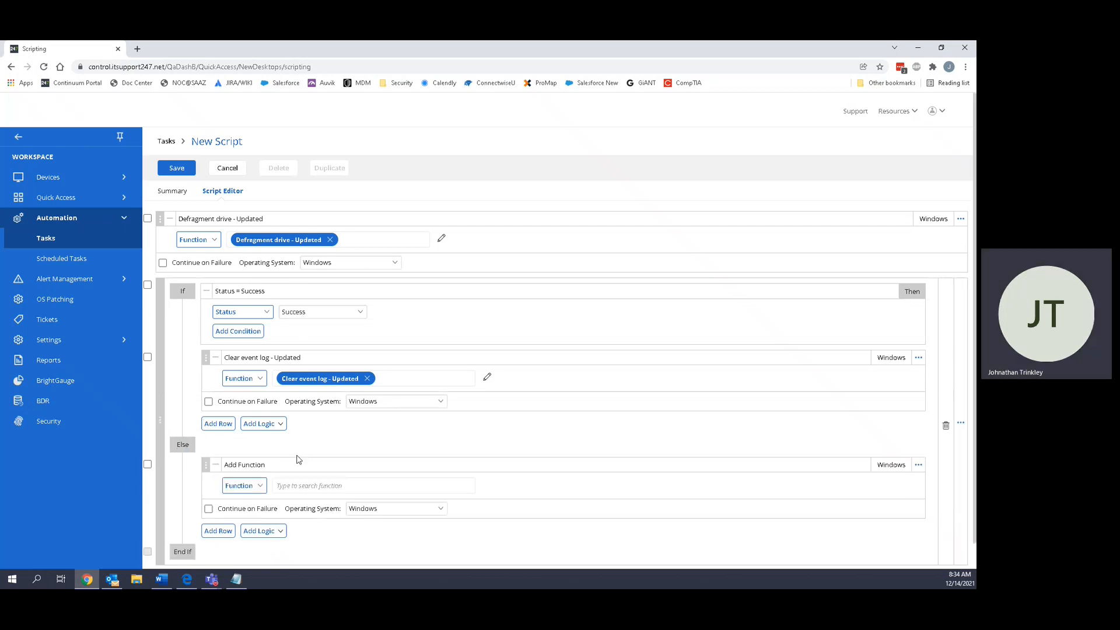
{"action": "left_click", "coordinate": [295, 488]}
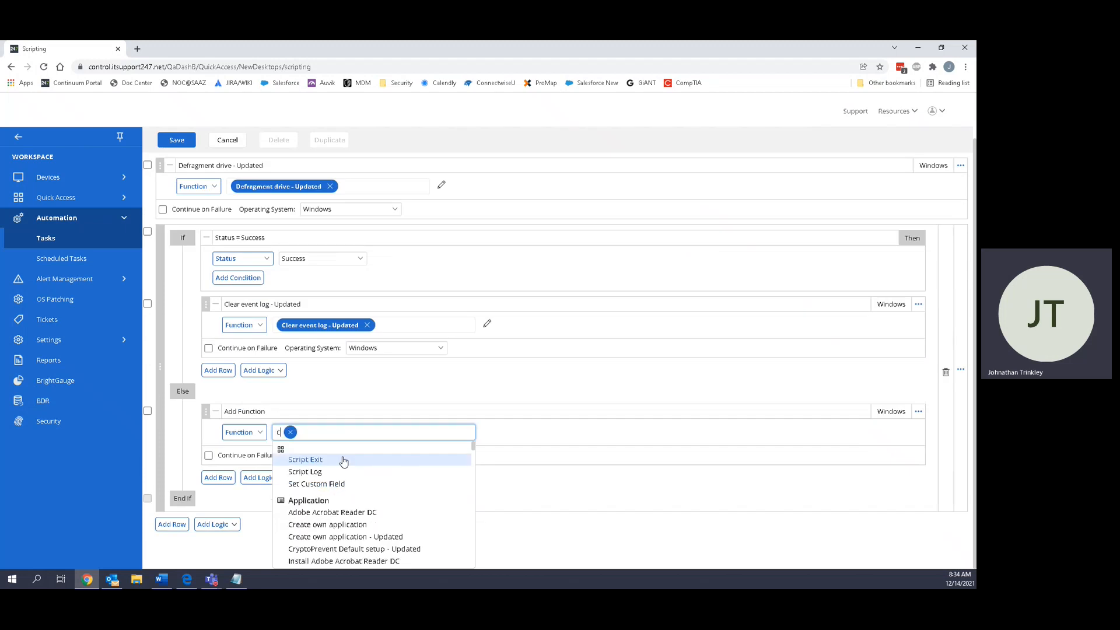
{"action": "type", "text": "chec"}
{"action": "left_click", "coordinate": [340, 505]}
{"action": "left_click", "coordinate": [446, 246]}
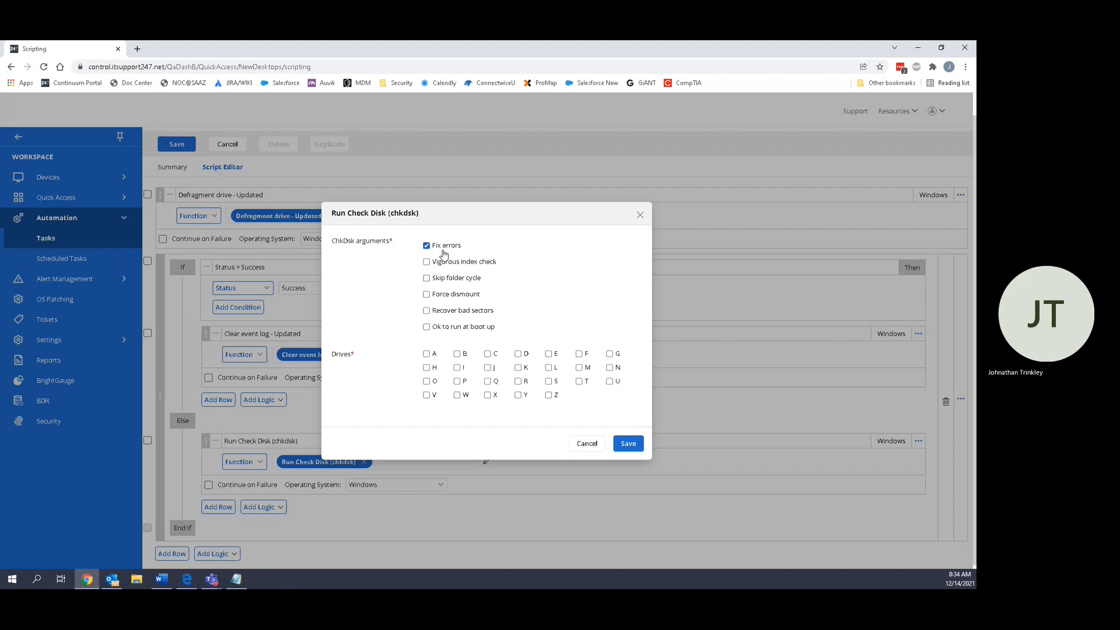
{"action": "left_click", "coordinate": [447, 312]}
{"action": "left_click", "coordinate": [617, 445]}
{"action": "left_click", "coordinate": [488, 346]}
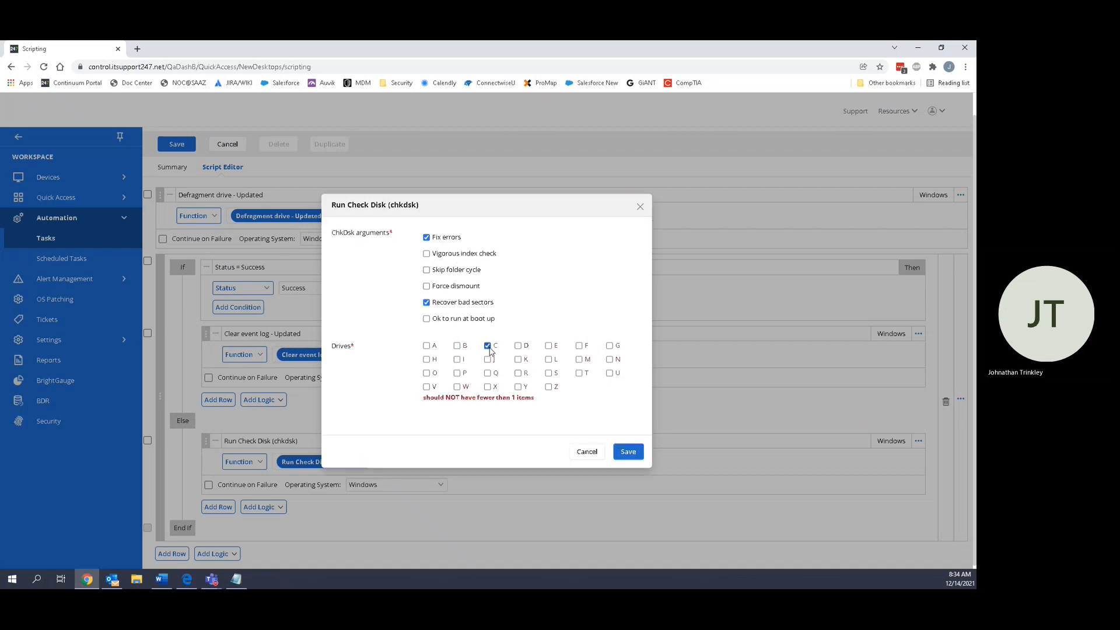
{"action": "left_click", "coordinate": [628, 452]}
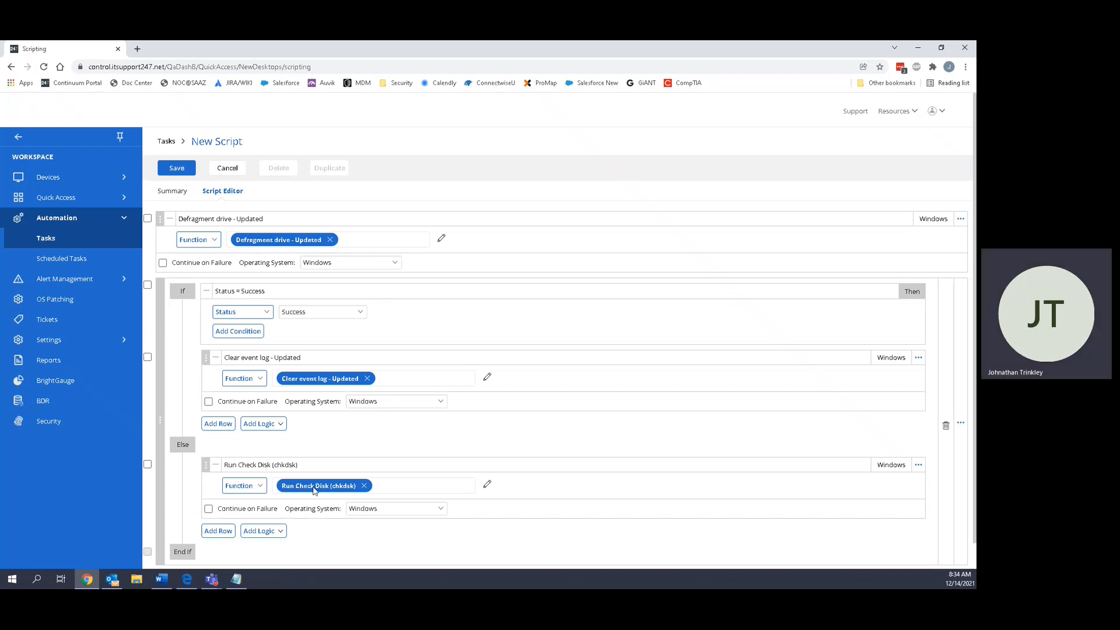
Review the finished script, then abandon it unsaved and go to the scheduled tasks list.
{"action": "scroll", "coordinate": [327, 468], "scroll_direction": "down", "scroll_amount": 1}
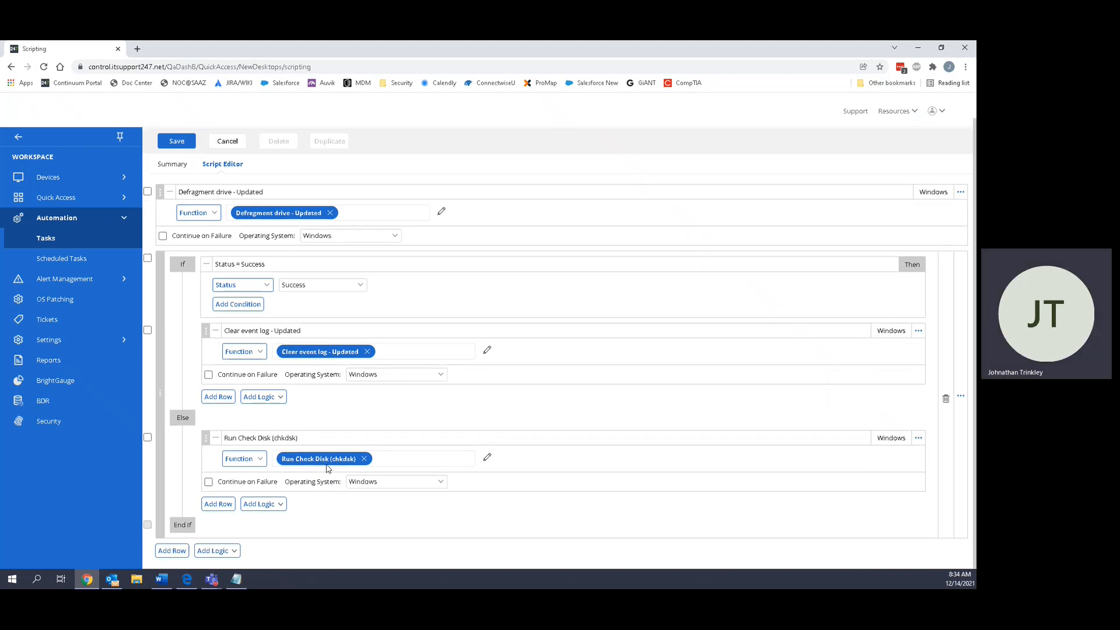
{"action": "scroll", "coordinate": [365, 445], "scroll_direction": "up", "scroll_amount": 1}
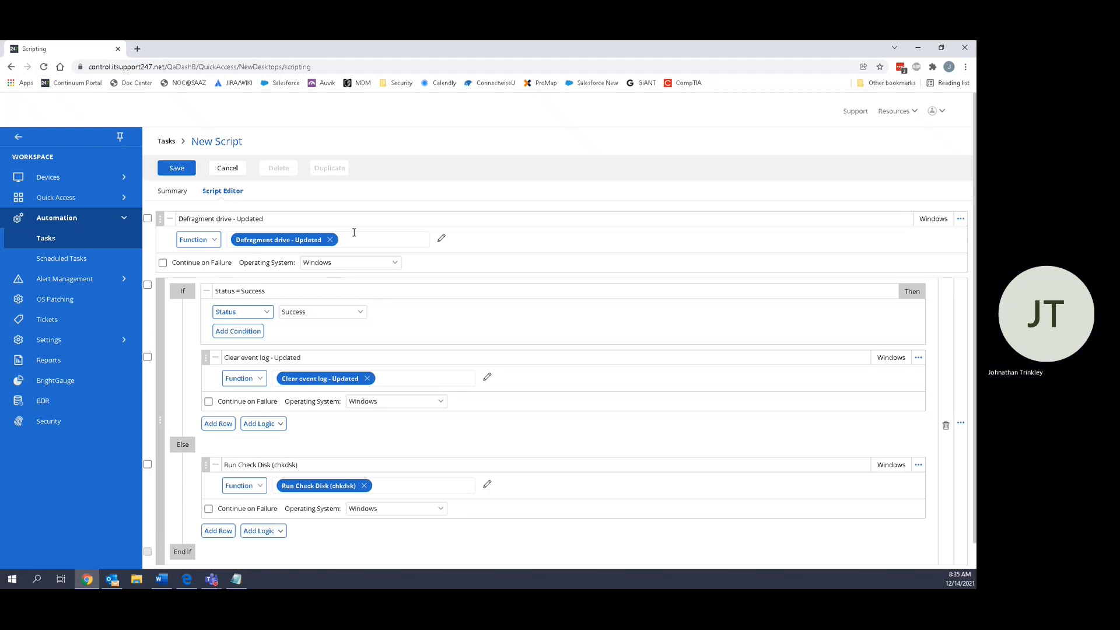
{"action": "left_click", "coordinate": [76, 266]}
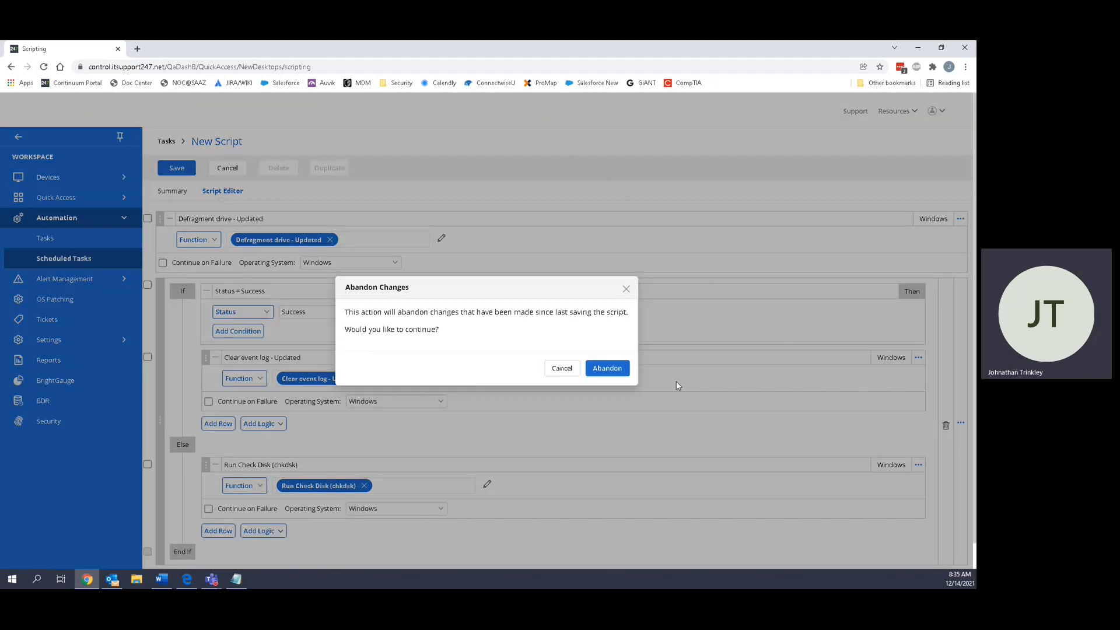
{"action": "left_click", "coordinate": [606, 367]}
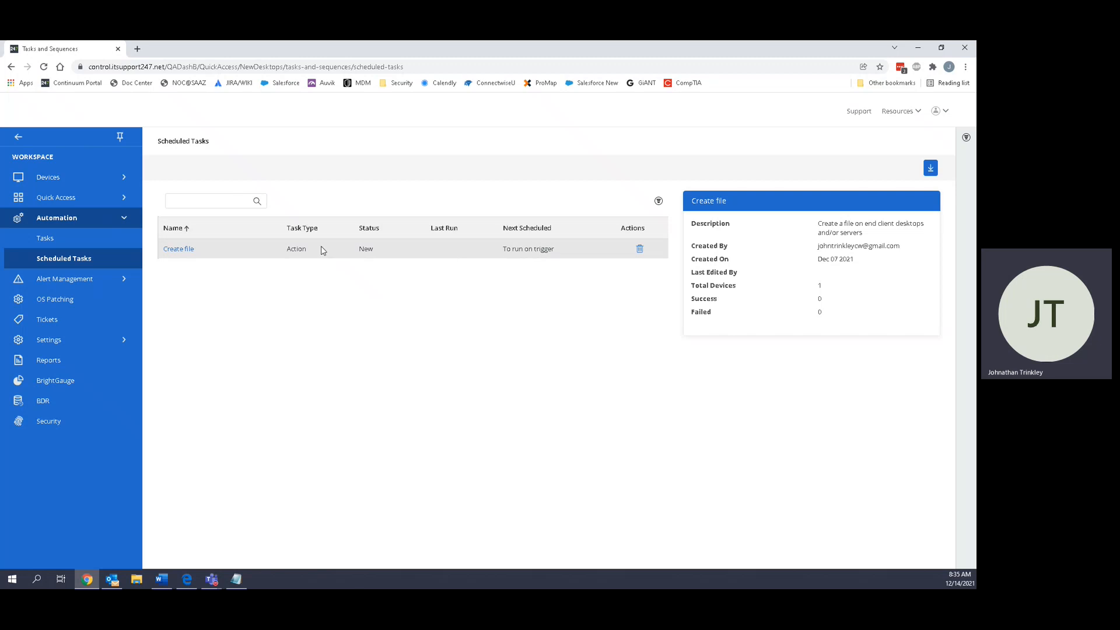
Examine the deployment history of the scheduled "Create file" task and open the automation page of its targeted desktop.
{"action": "left_click", "coordinate": [188, 253]}
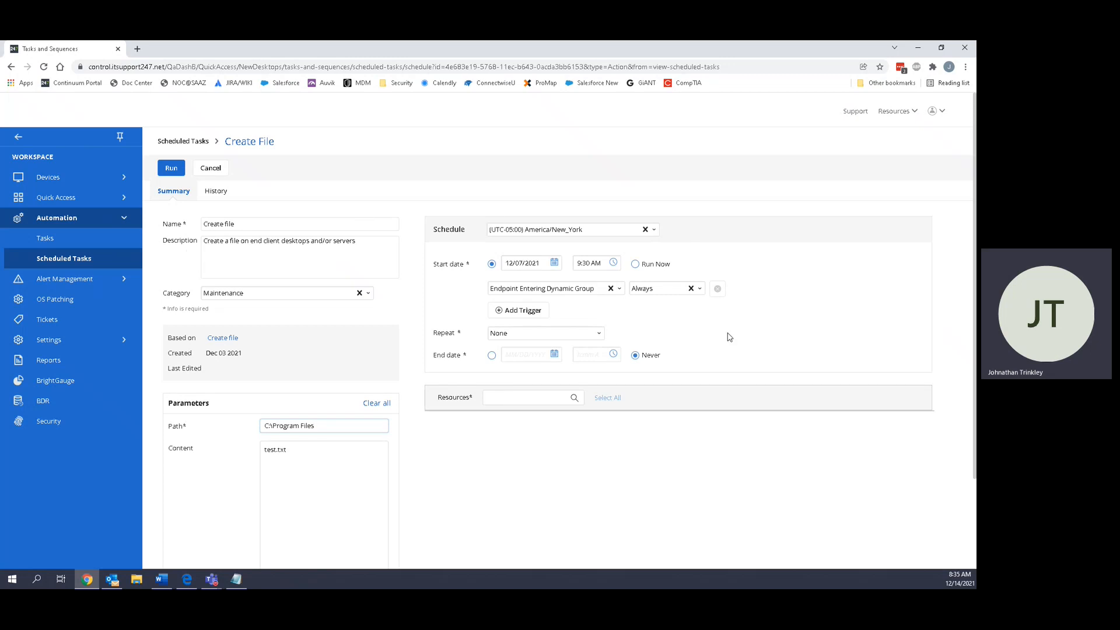
{"action": "left_click", "coordinate": [222, 193]}
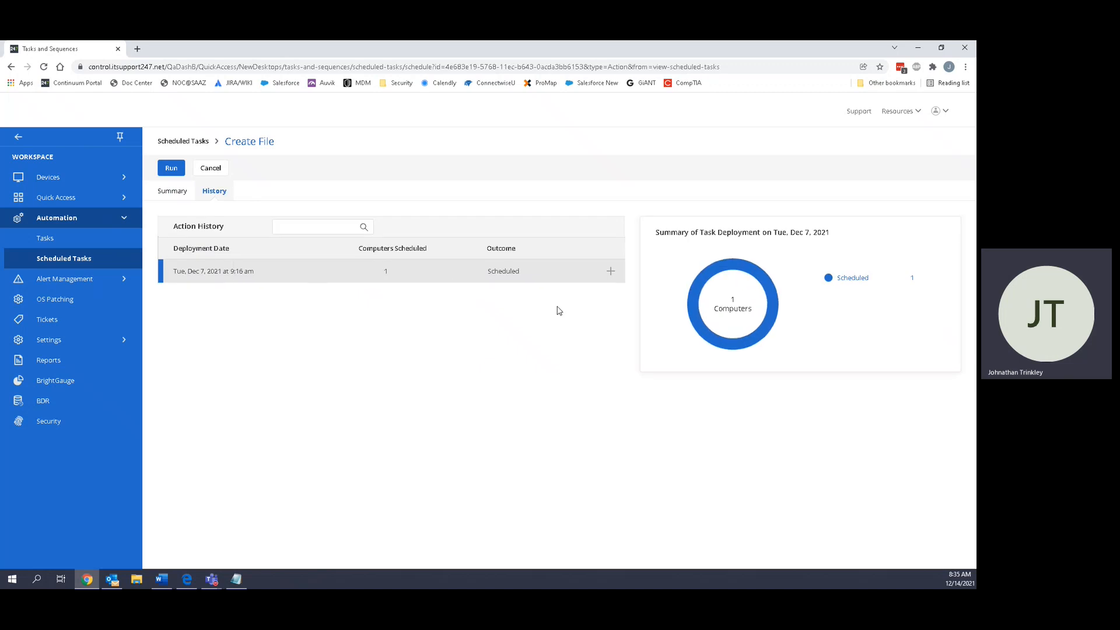
{"action": "left_click", "coordinate": [610, 271]}
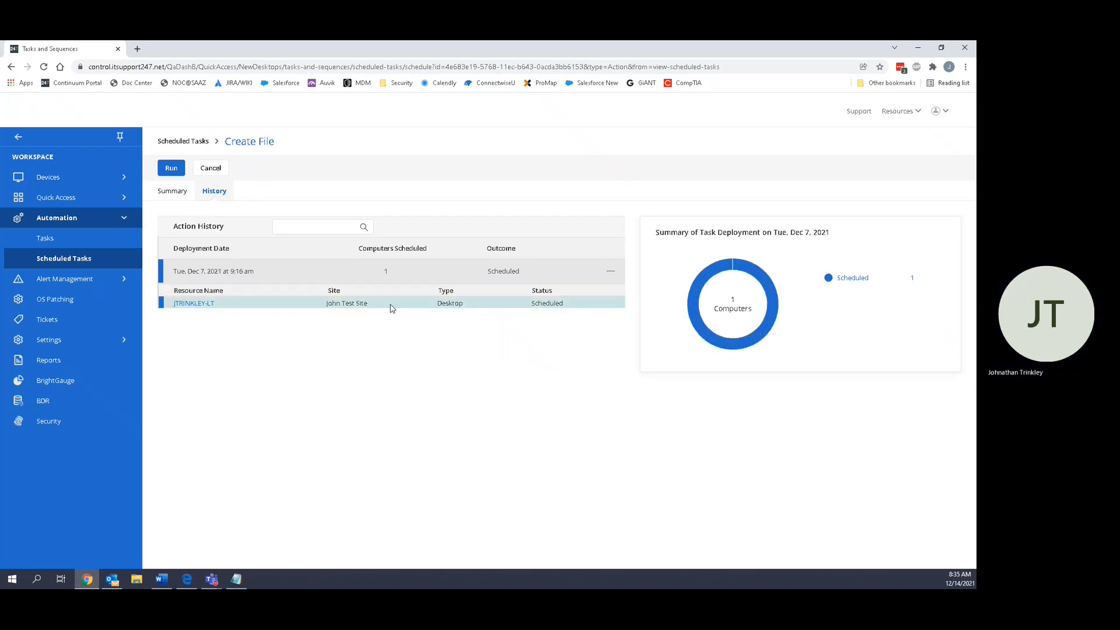
{"action": "left_click", "coordinate": [193, 304]}
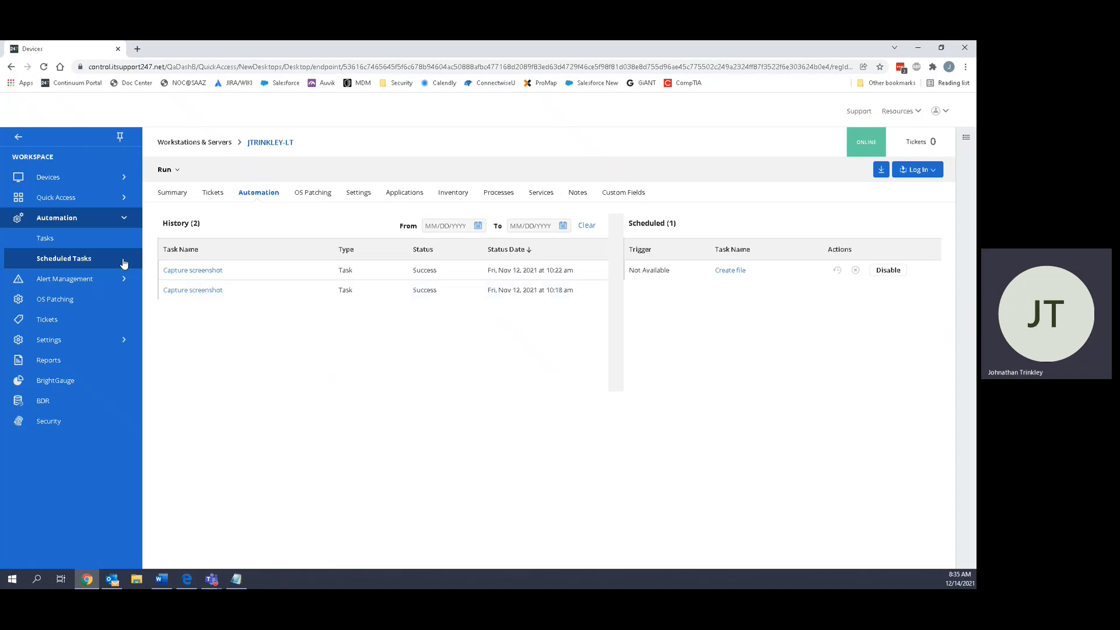
Leave the device's automation page and go to the list of all computers.
{"action": "left_click", "coordinate": [98, 216]}
{"action": "left_click", "coordinate": [74, 180]}
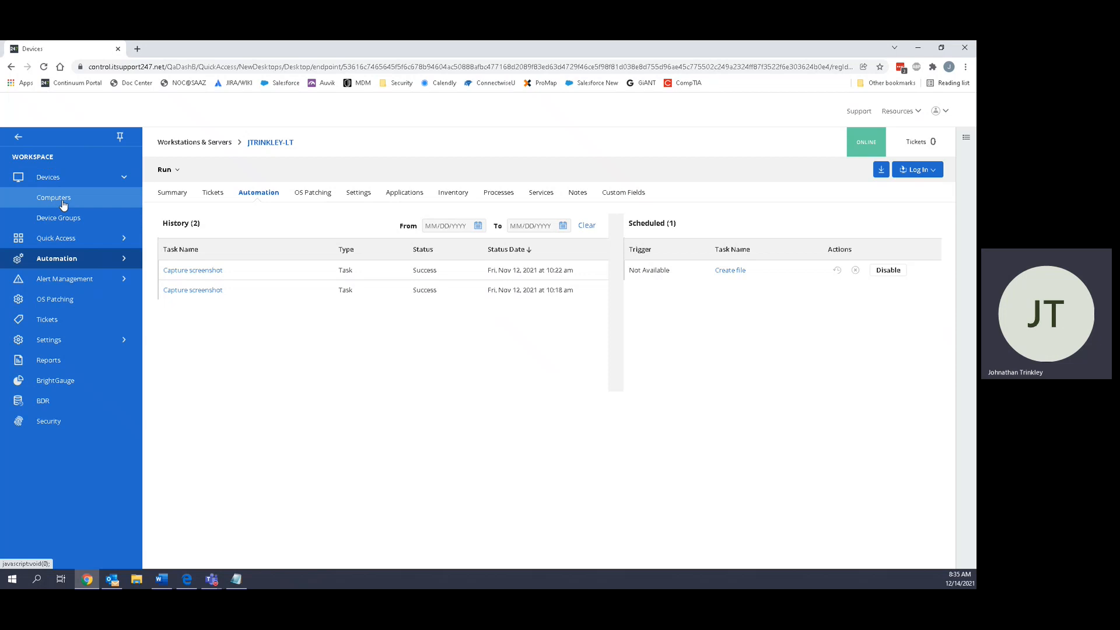
{"action": "left_click", "coordinate": [72, 262]}
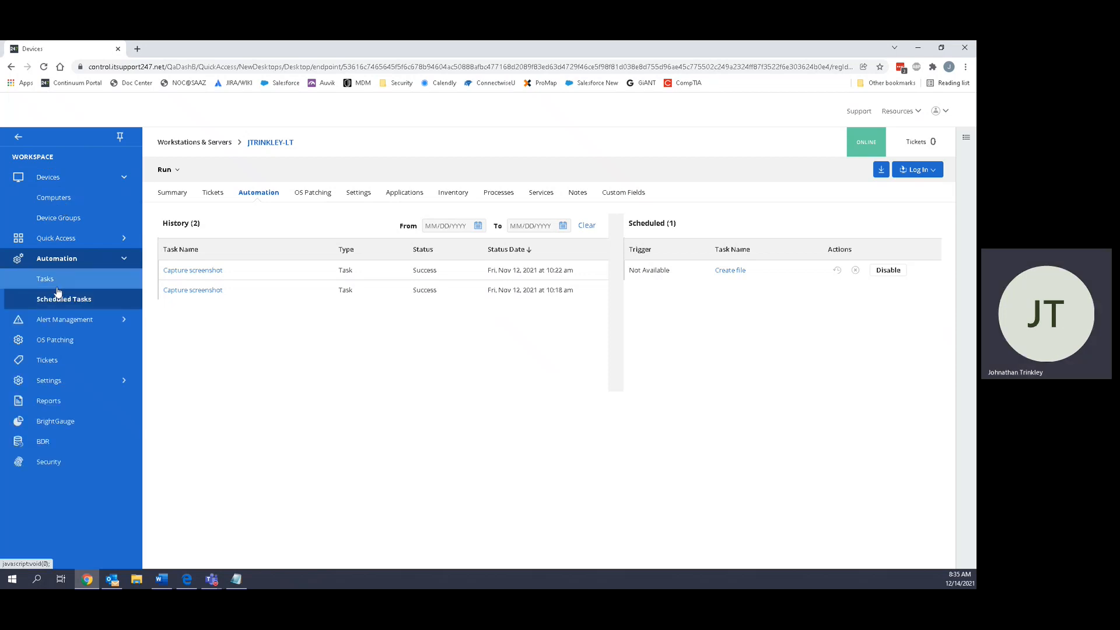
{"action": "left_click", "coordinate": [61, 197]}
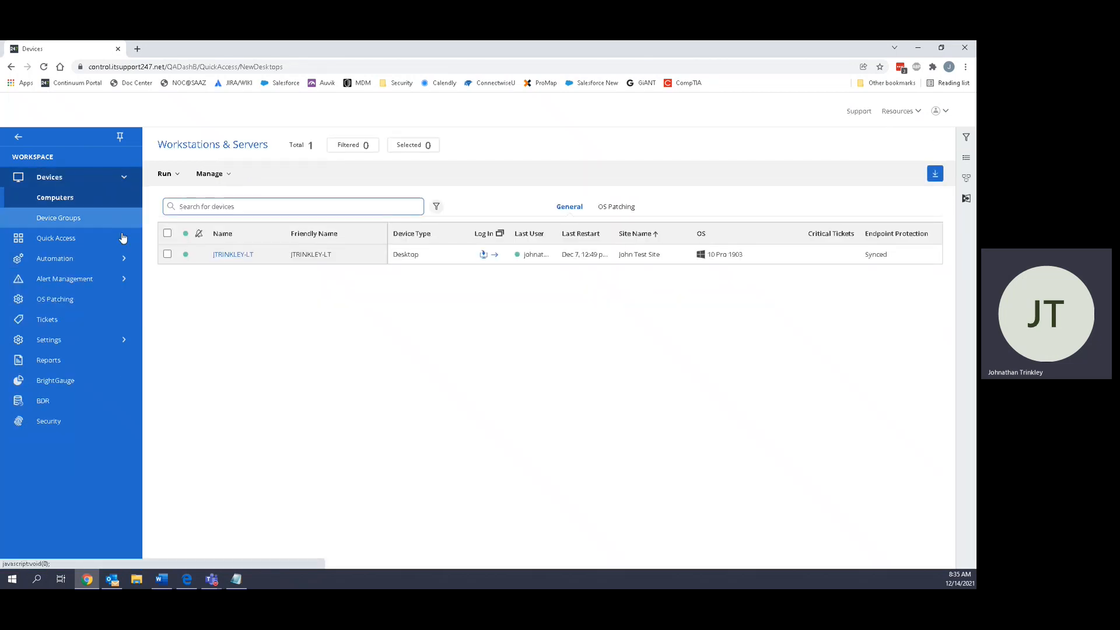
{"action": "left_click", "coordinate": [472, 459]}
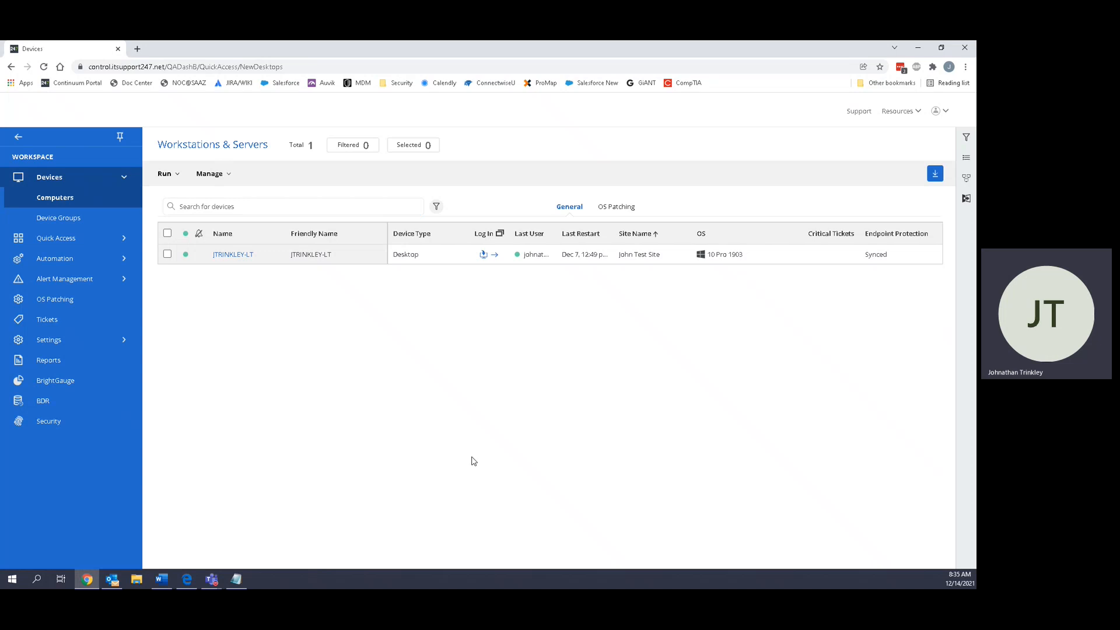
Start a run of the "Clear event log - Updated" maintenance task template from the computer list.
{"action": "left_click", "coordinate": [168, 175]}
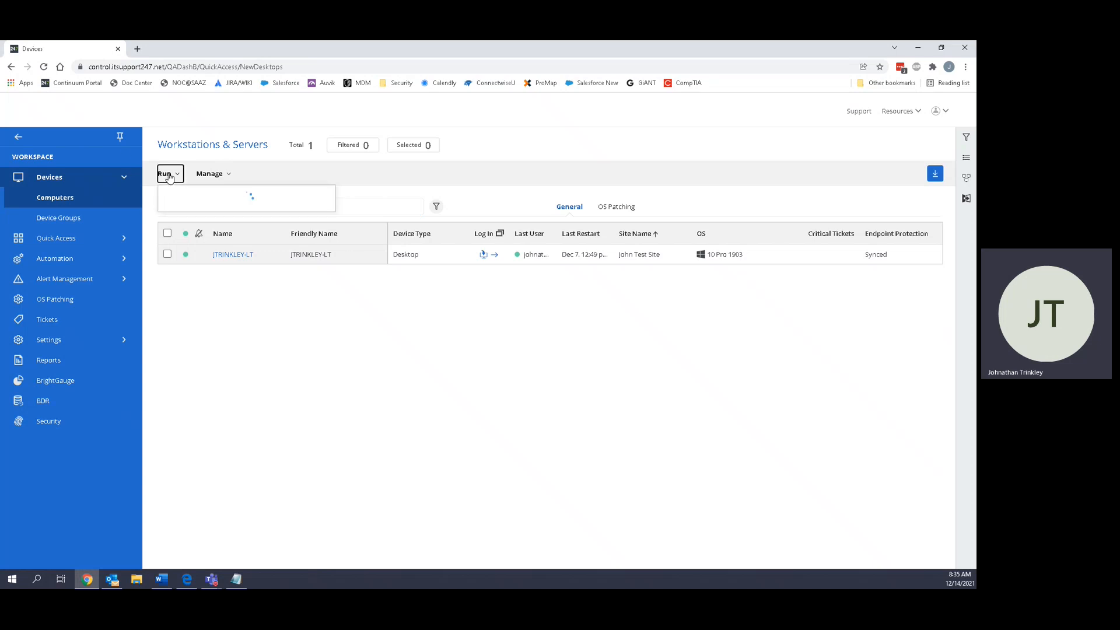
{"action": "mouse_move", "coordinate": [196, 308]}
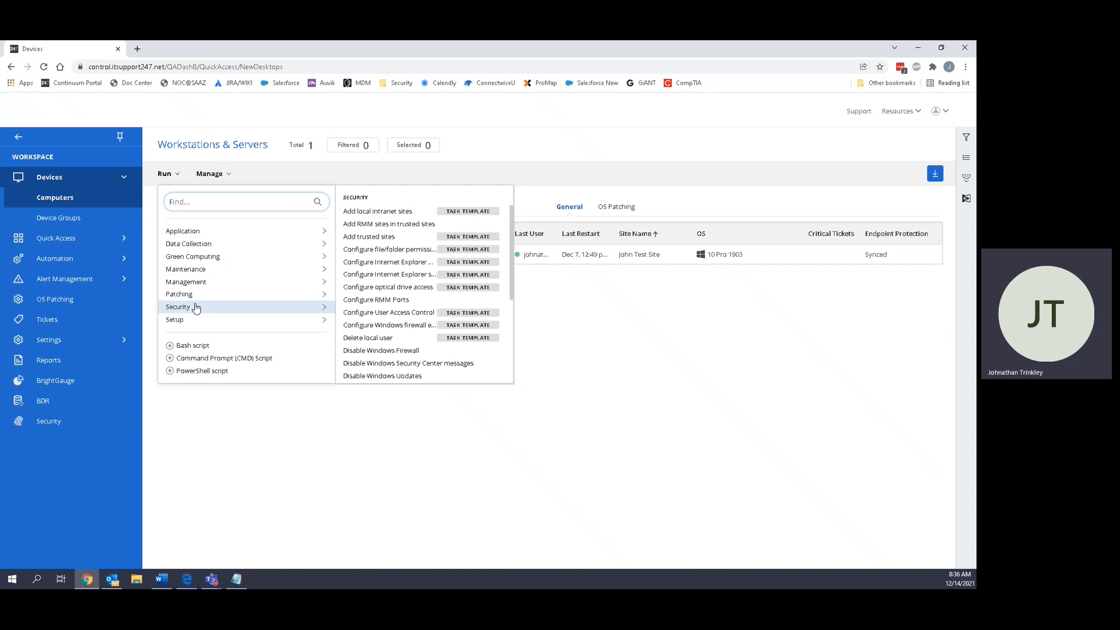
{"action": "mouse_move", "coordinate": [199, 273]}
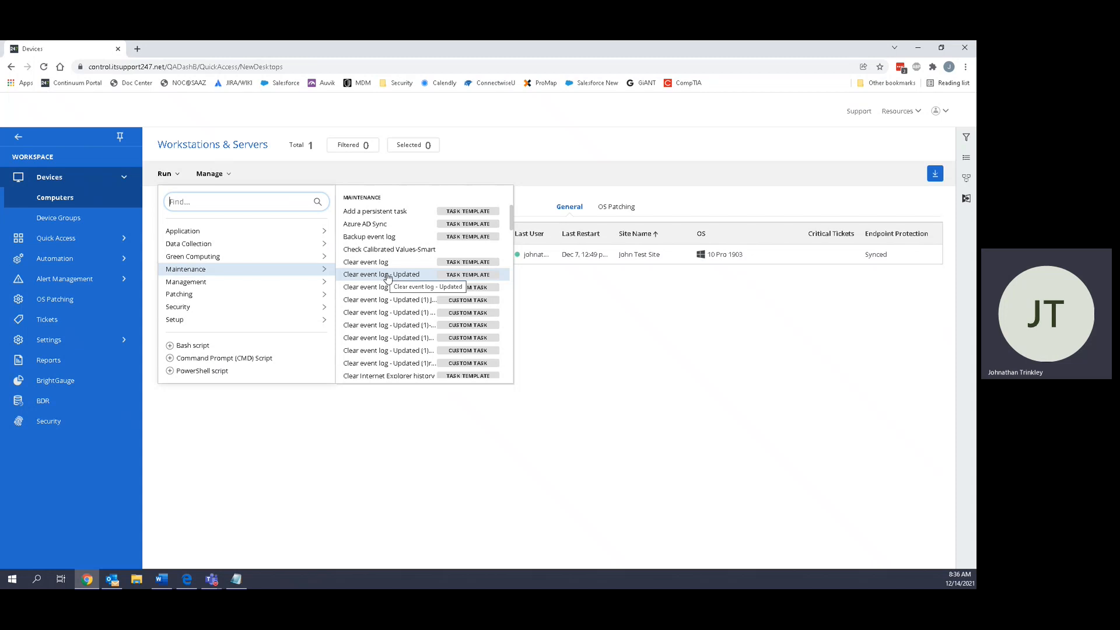
{"action": "left_click", "coordinate": [424, 276]}
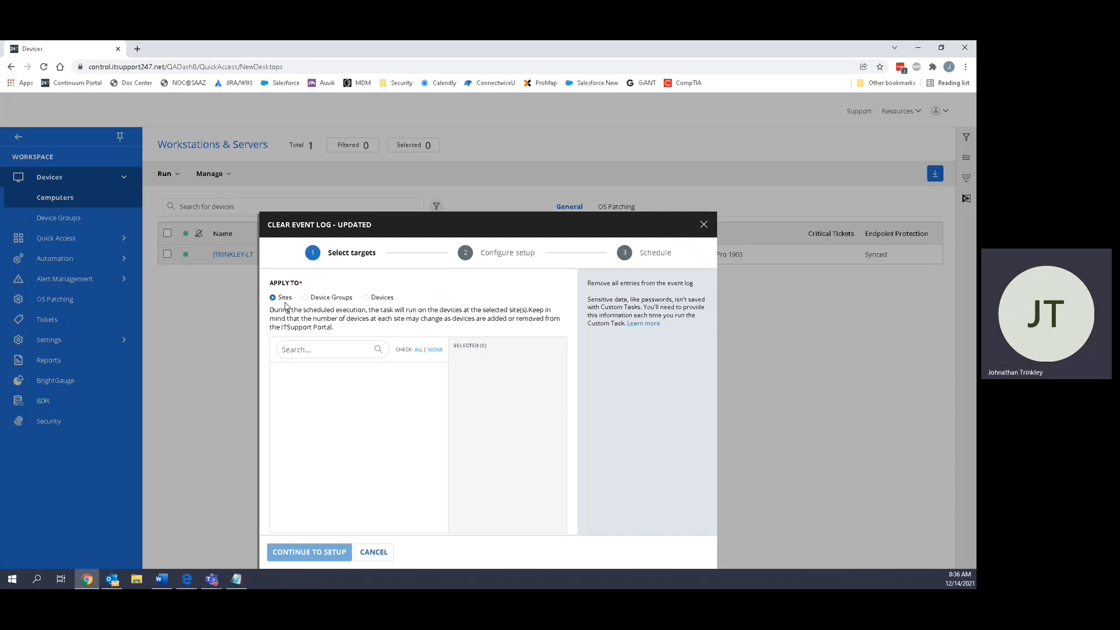
Target the listed device with Default log type and Application event log, proceed to the Run now schedule, and cancel the task.
{"action": "left_click", "coordinate": [367, 298]}
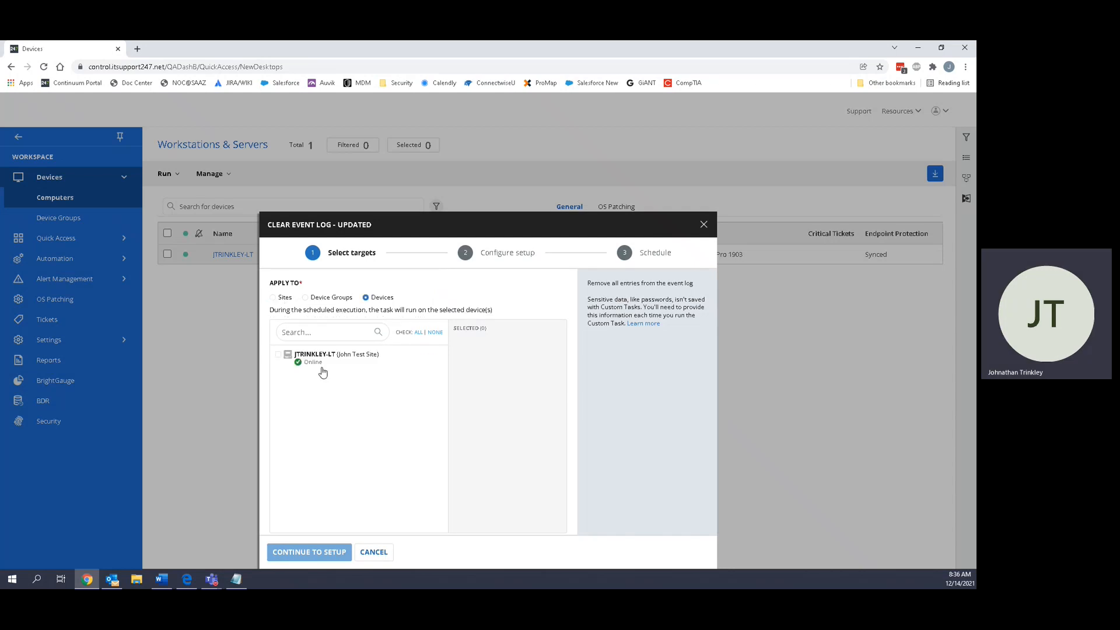
{"action": "left_click", "coordinate": [279, 355]}
{"action": "left_click", "coordinate": [319, 553]}
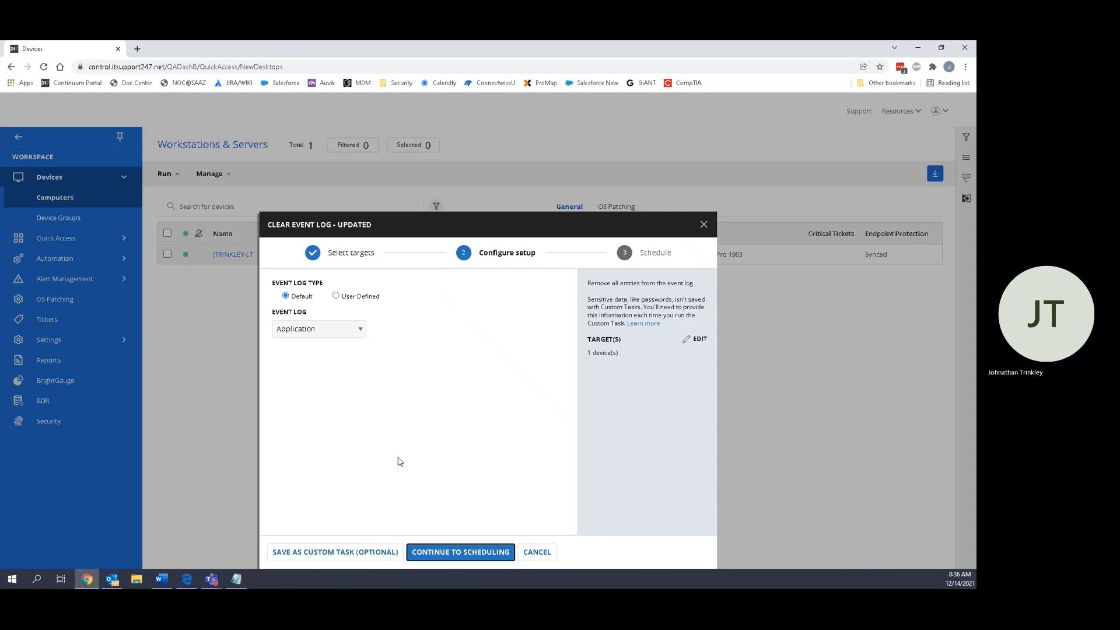
{"action": "left_click", "coordinate": [453, 557]}
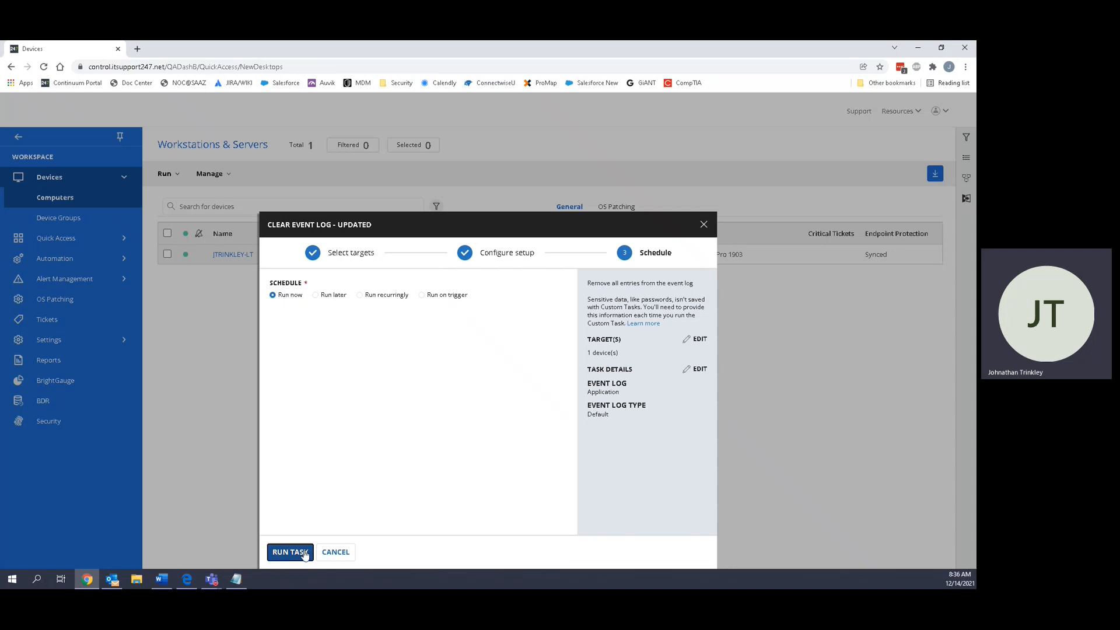
{"action": "left_click", "coordinate": [330, 553]}
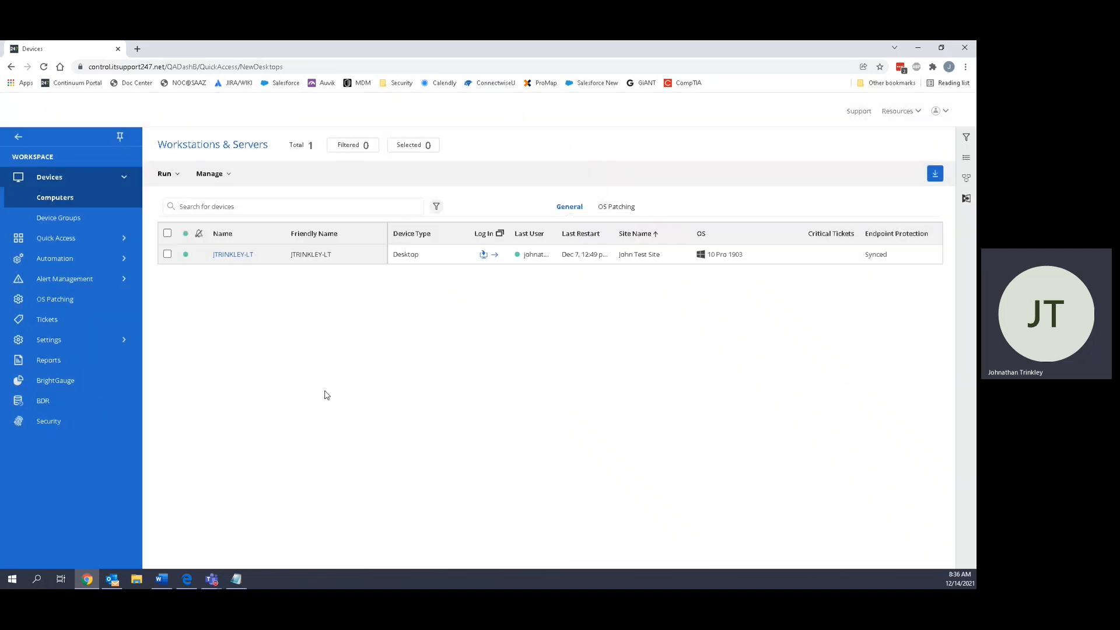
Review the recent tasks and sequences run in the last 90 days, and close the overview.
{"action": "left_click", "coordinate": [96, 258]}
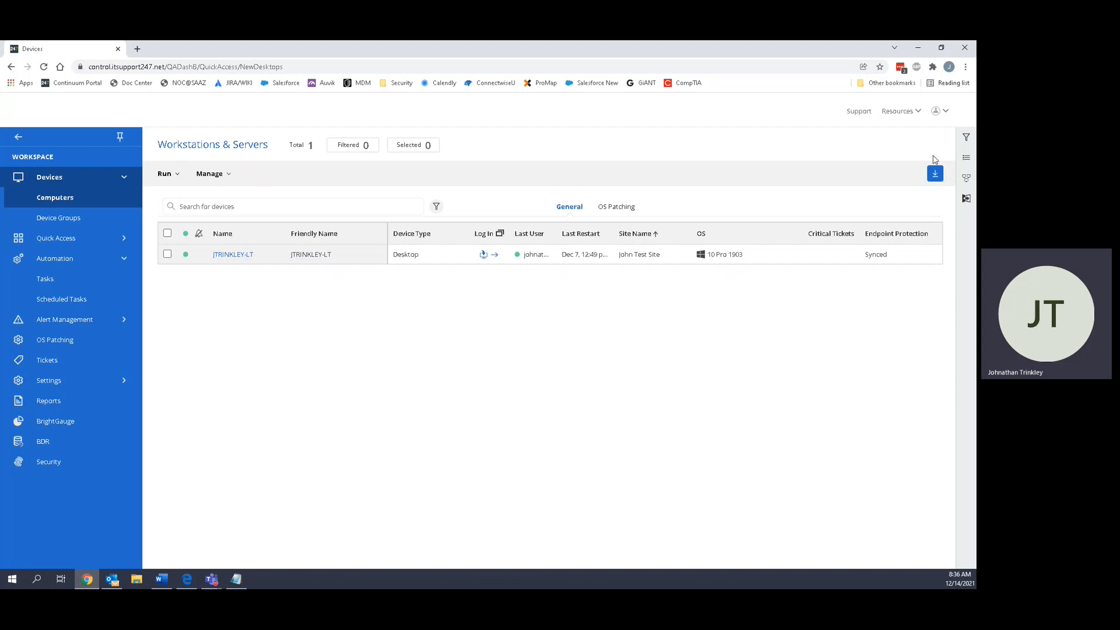
{"action": "left_click", "coordinate": [966, 159]}
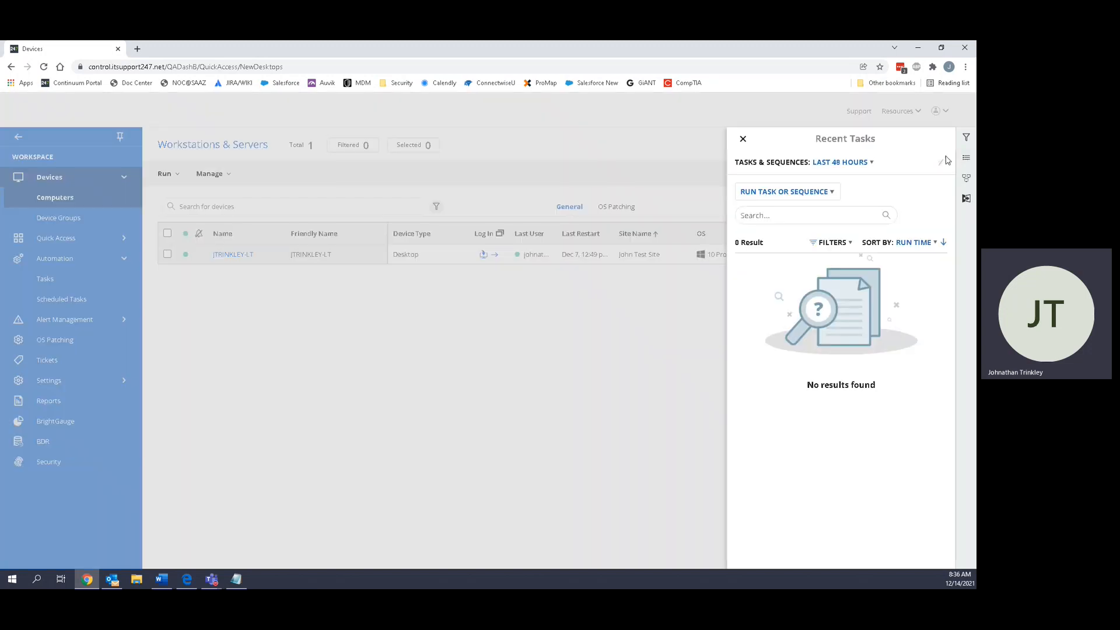
{"action": "left_click", "coordinate": [867, 162]}
{"action": "left_click", "coordinate": [810, 247]}
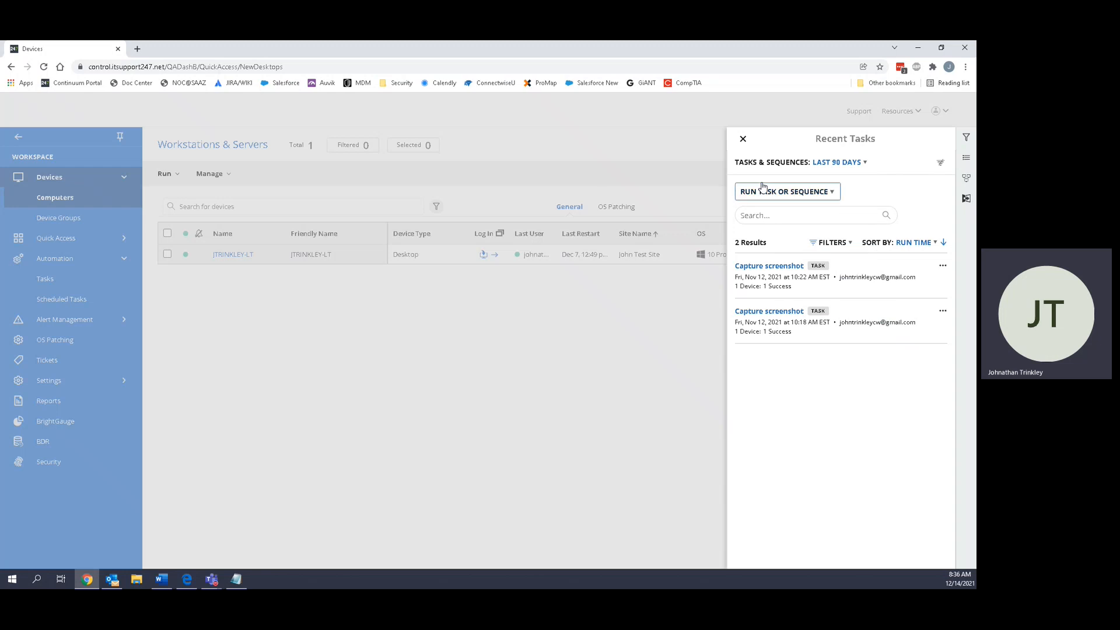
{"action": "left_click", "coordinate": [743, 140]}
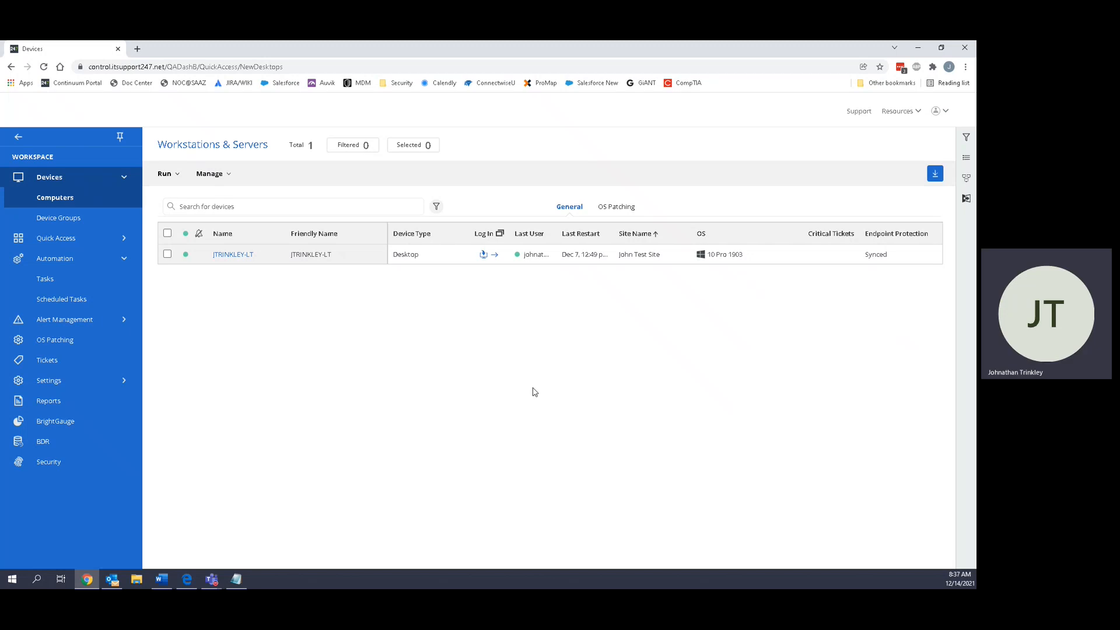
Go to the Intellimon Alerts list under Alert Management and search it for "print".
{"action": "left_click", "coordinate": [123, 178]}
{"action": "left_click", "coordinate": [110, 217]}
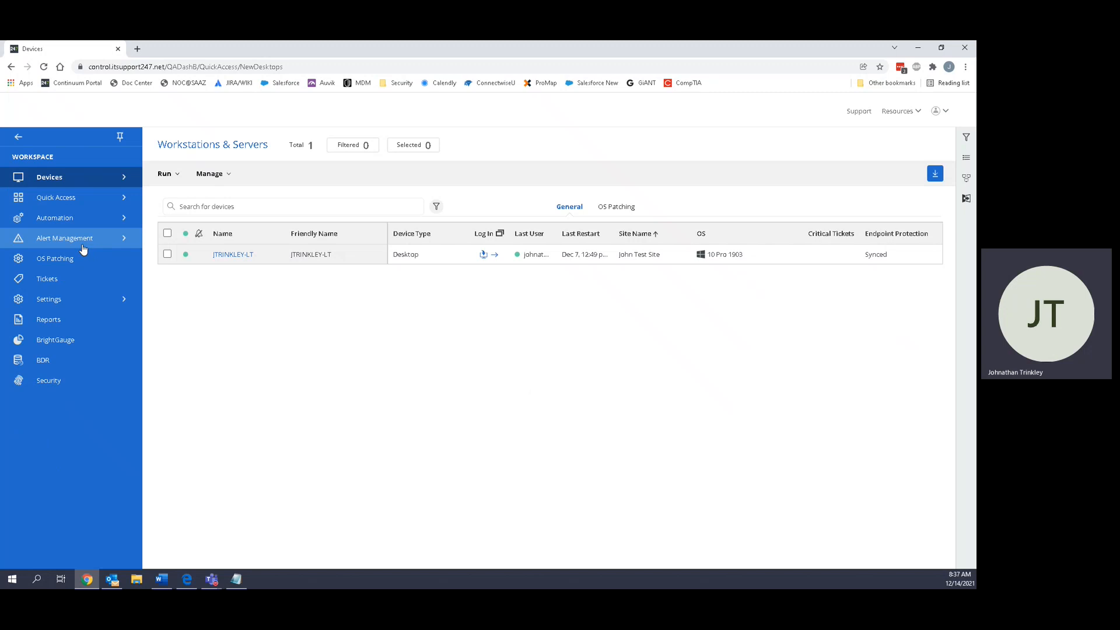
{"action": "left_click", "coordinate": [80, 242]}
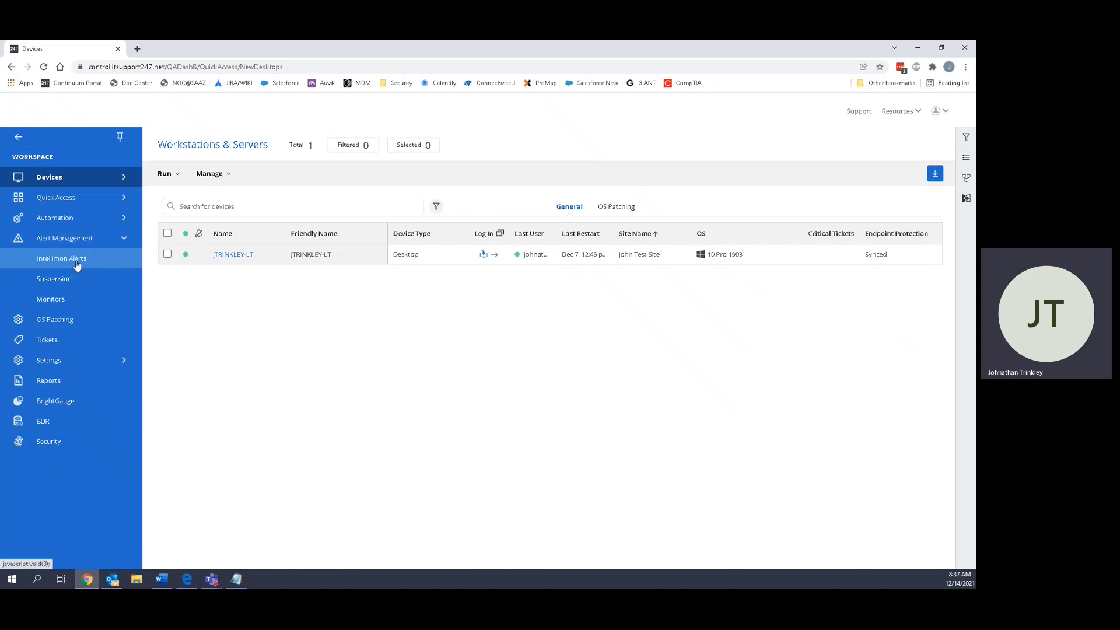
{"action": "left_click", "coordinate": [78, 264]}
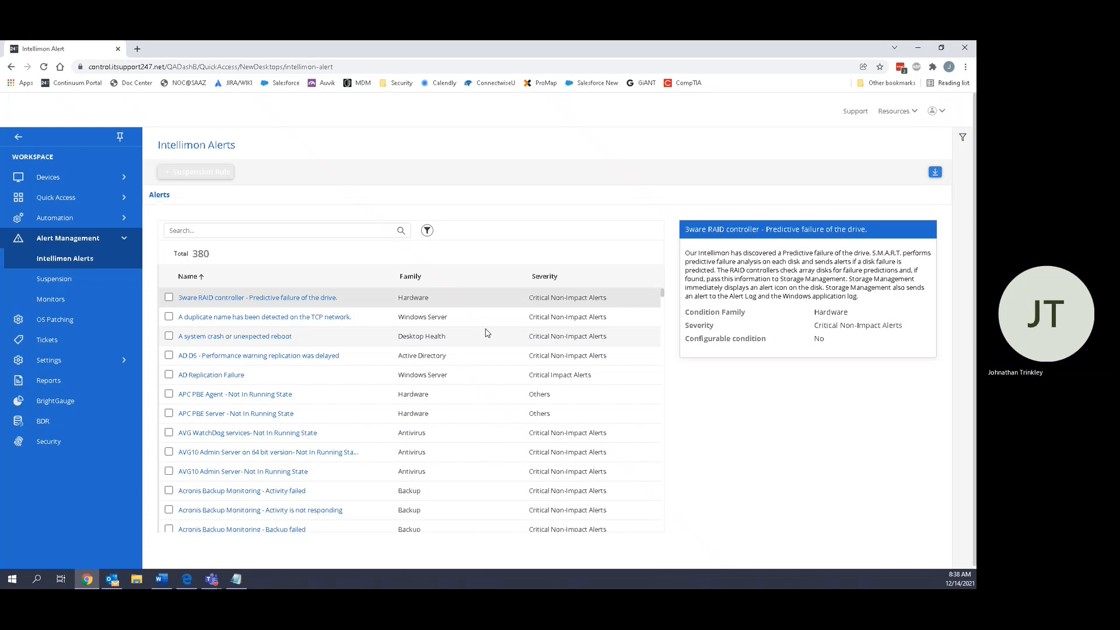
{"action": "left_click", "coordinate": [214, 229]}
{"action": "type", "text": "print"}
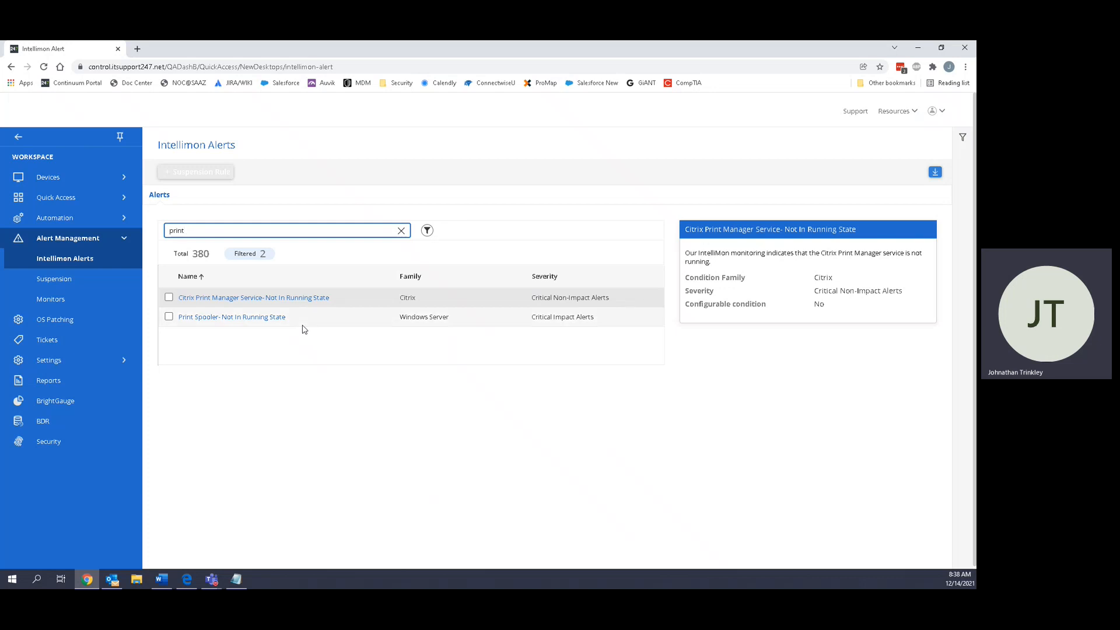
Open the "Print Spooler- Not In Running State" alert and read its description.
{"action": "left_click_drag", "start_coordinate": [299, 320], "coordinate": [178, 320]}
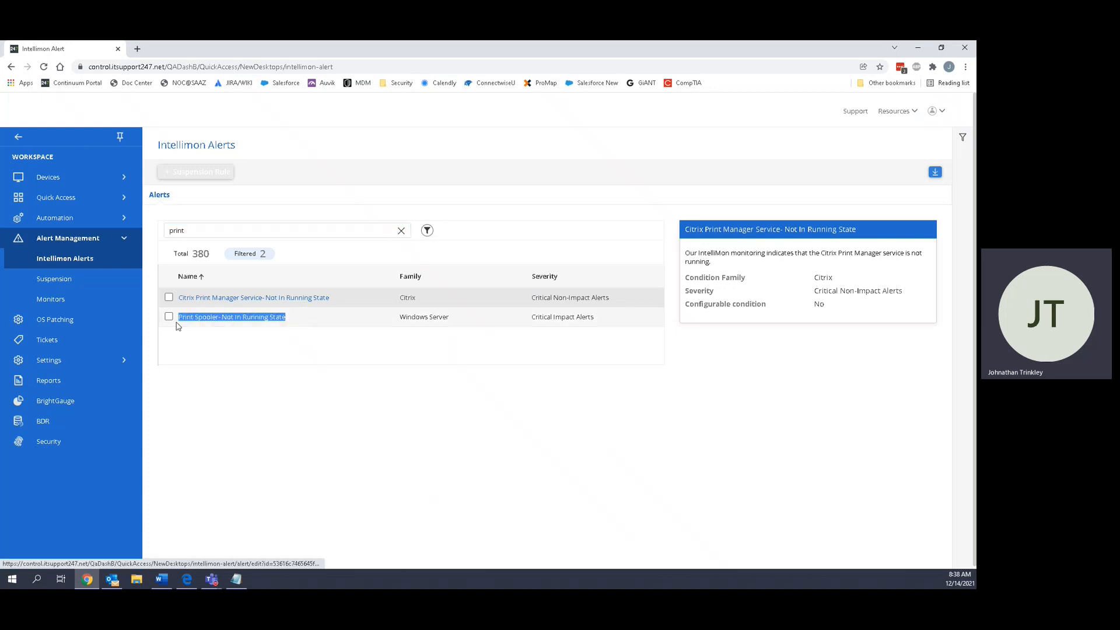
{"action": "left_click", "coordinate": [296, 329]}
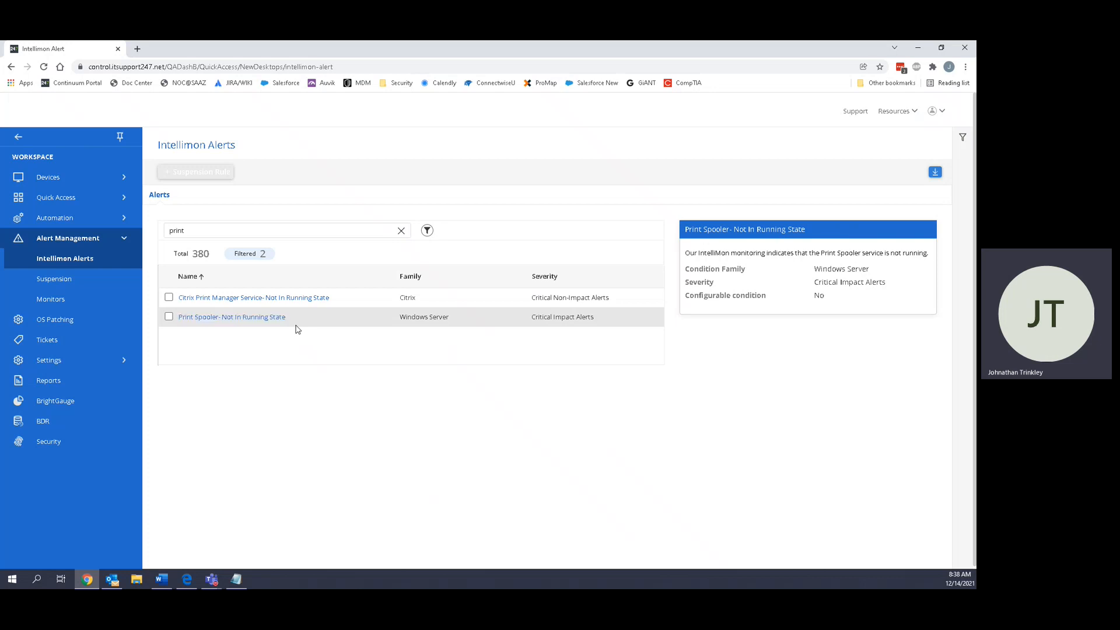
{"action": "left_click", "coordinate": [227, 318]}
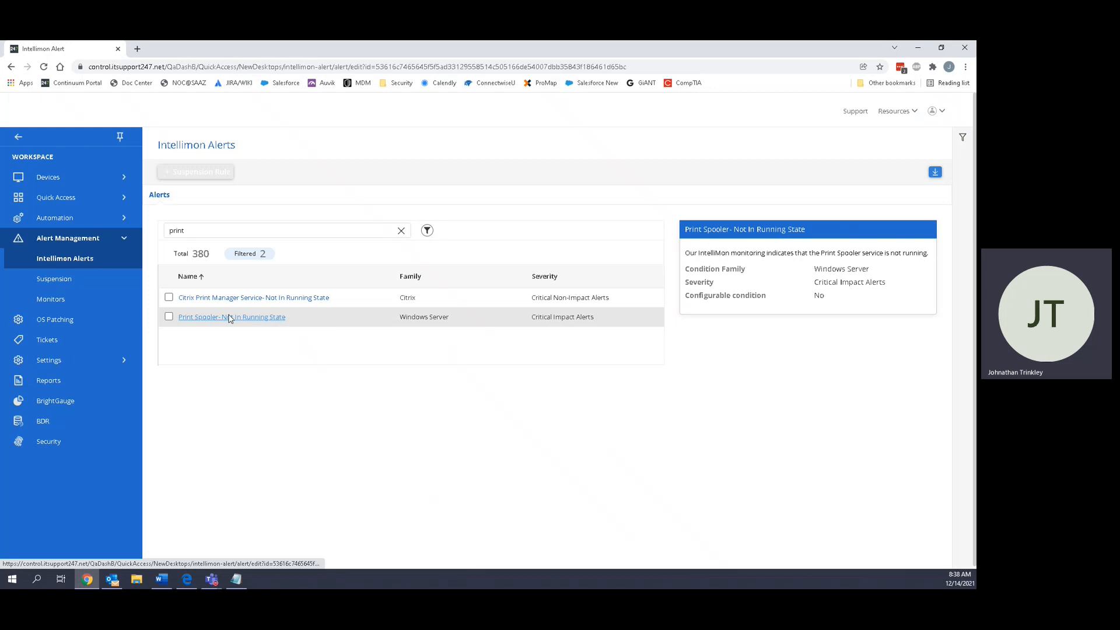
{"action": "left_click_drag", "start_coordinate": [274, 272], "coordinate": [168, 259]}
{"action": "left_click", "coordinate": [430, 286]}
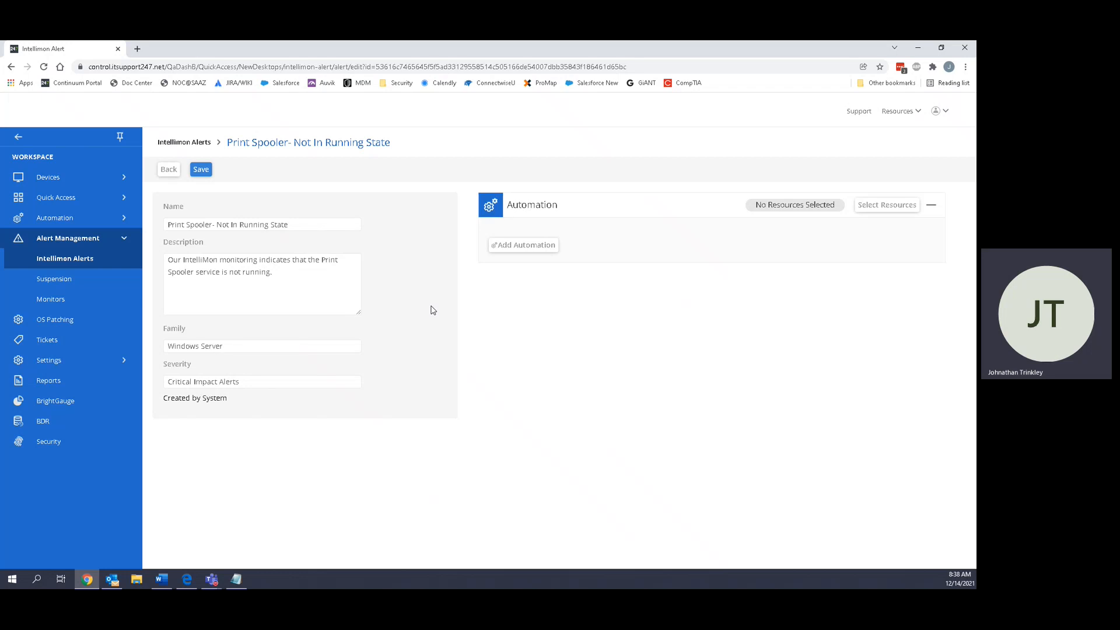
Search the available automations for "jt" and add the "JT Start Print Spooler" script to the alert.
{"action": "left_click", "coordinate": [523, 245]}
{"action": "left_click", "coordinate": [371, 167]}
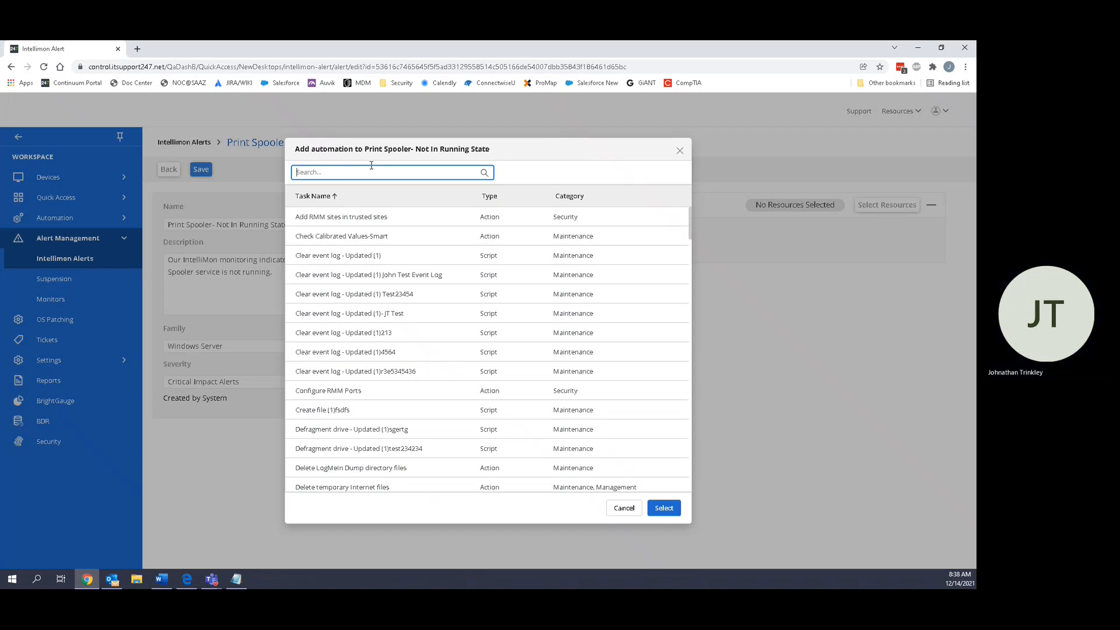
{"action": "type", "text": "jt"}
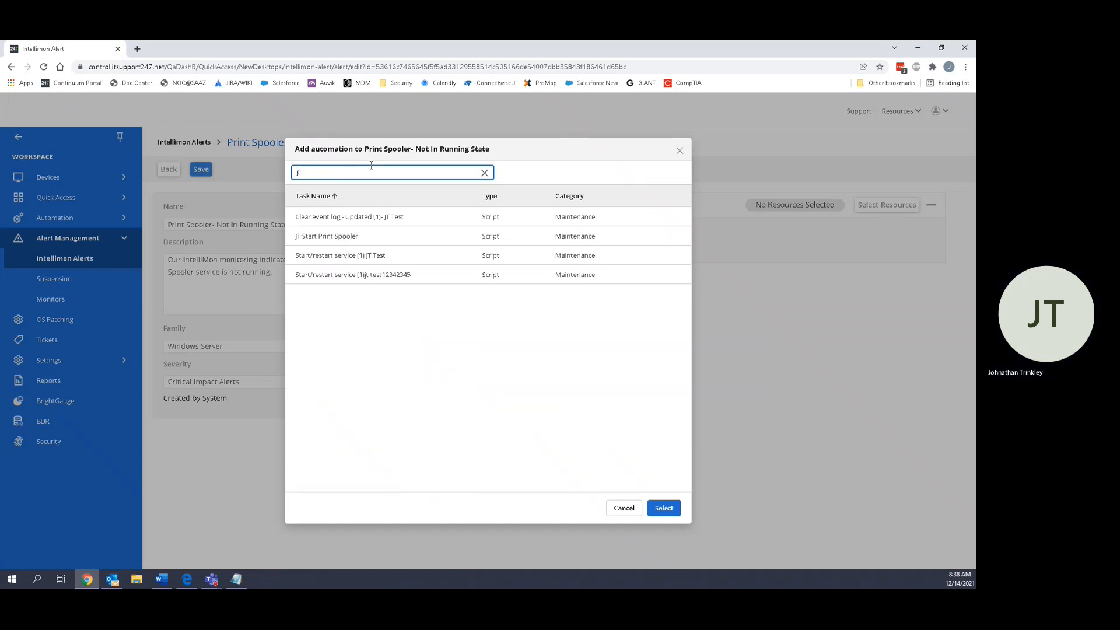
{"action": "left_click", "coordinate": [328, 241]}
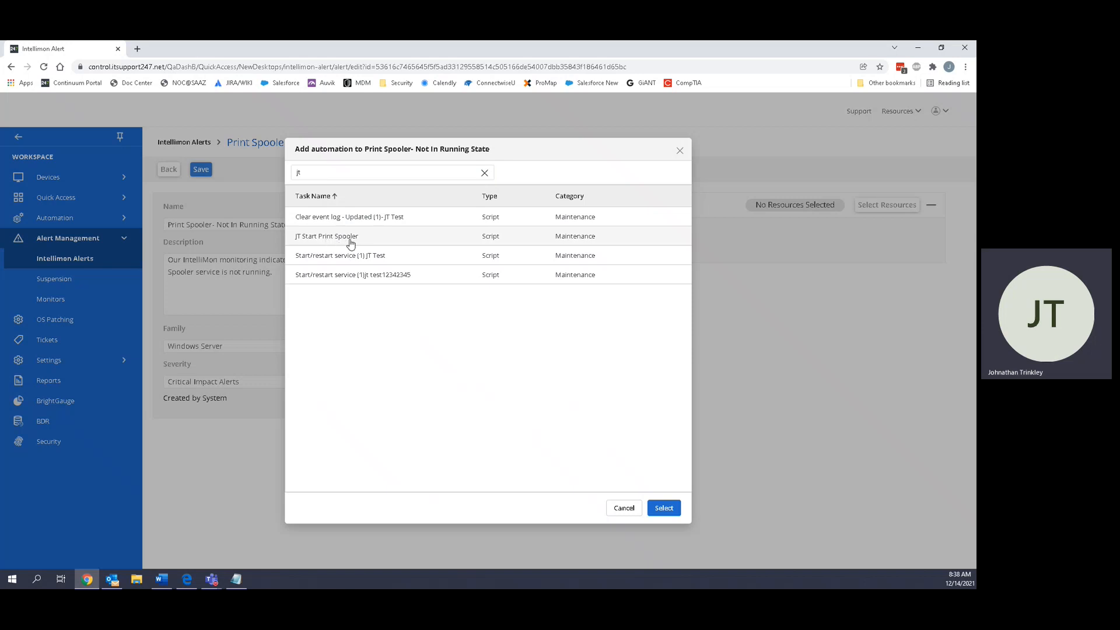
{"action": "left_click", "coordinate": [669, 508]}
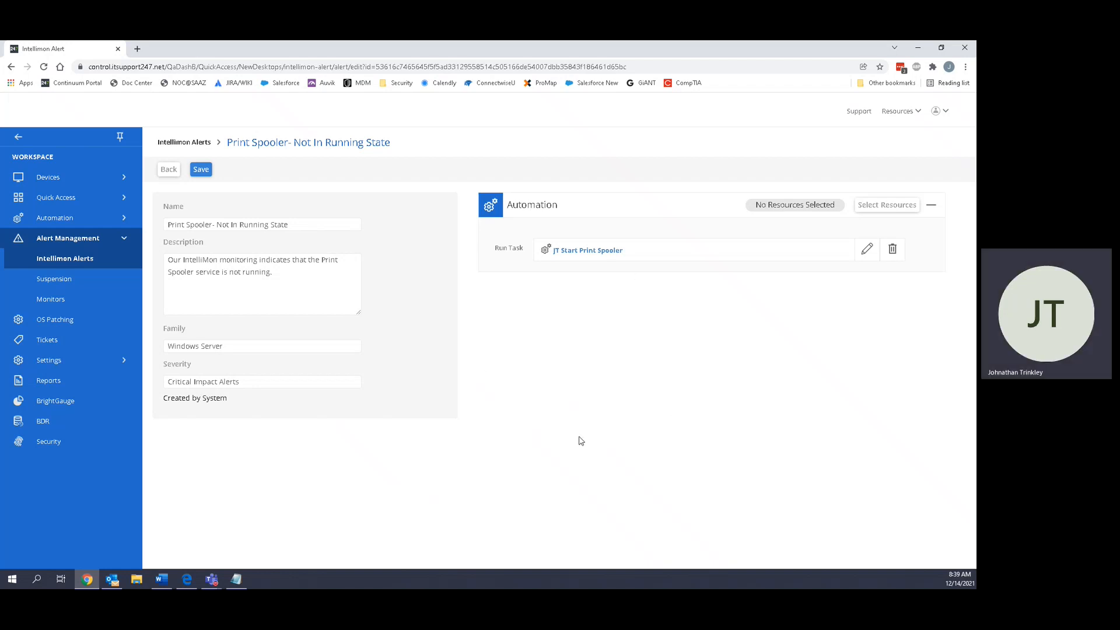
Return to the Intellimon Alerts list without saving the alert, clear the search, and browse all alerts.
{"action": "left_click", "coordinate": [48, 265]}
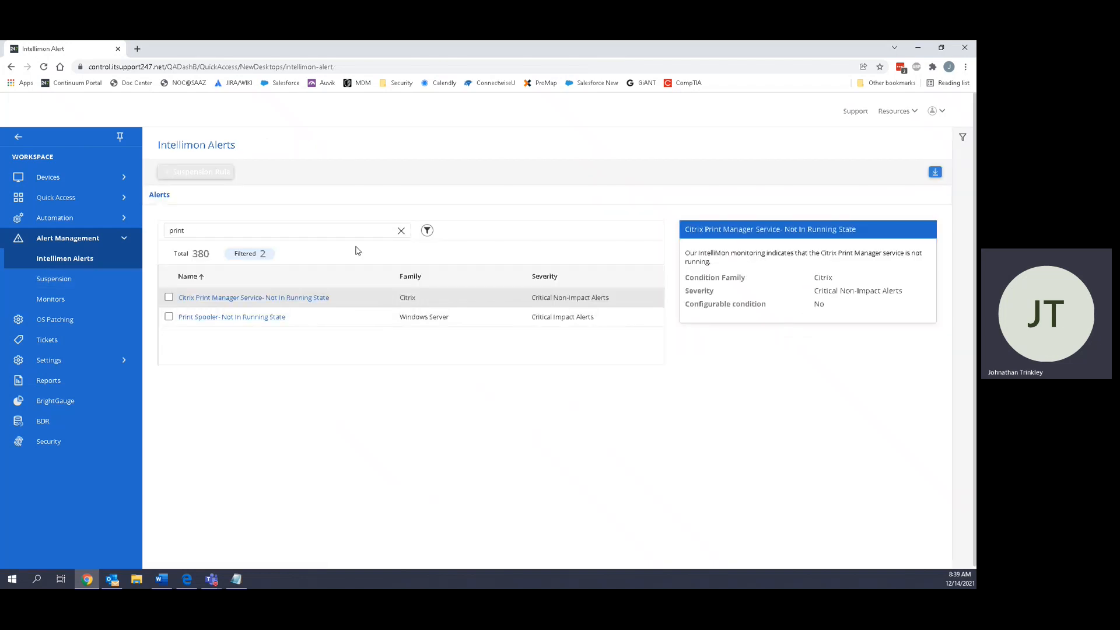
{"action": "left_click", "coordinate": [401, 230]}
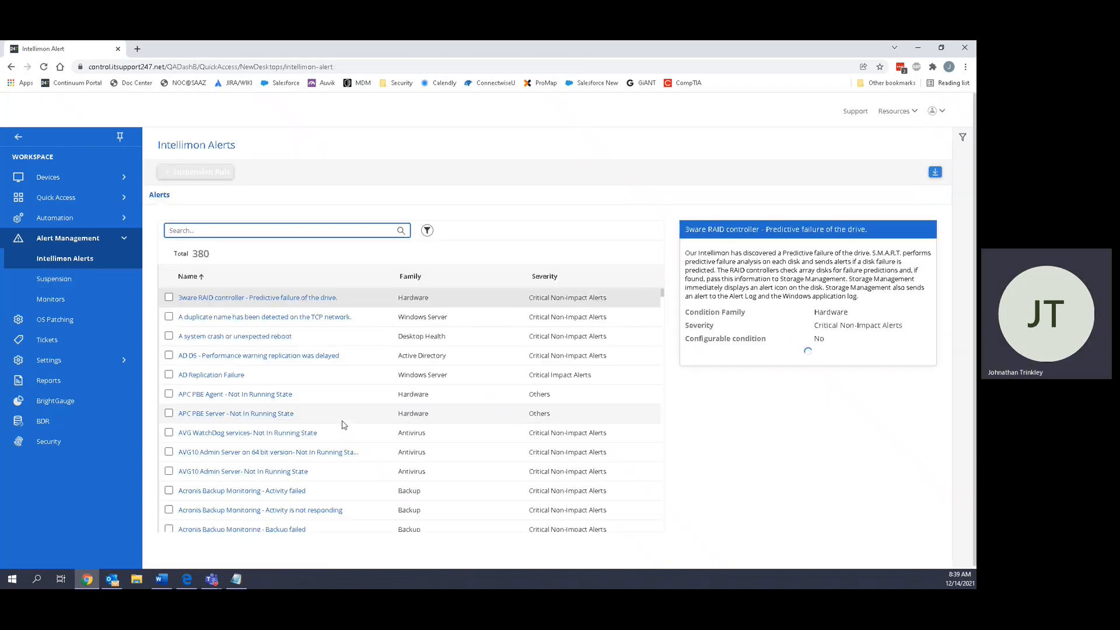
{"action": "scroll", "coordinate": [344, 425], "scroll_direction": "down", "scroll_amount": 4}
{"action": "scroll", "coordinate": [344, 425], "scroll_direction": "up", "scroll_amount": 4}
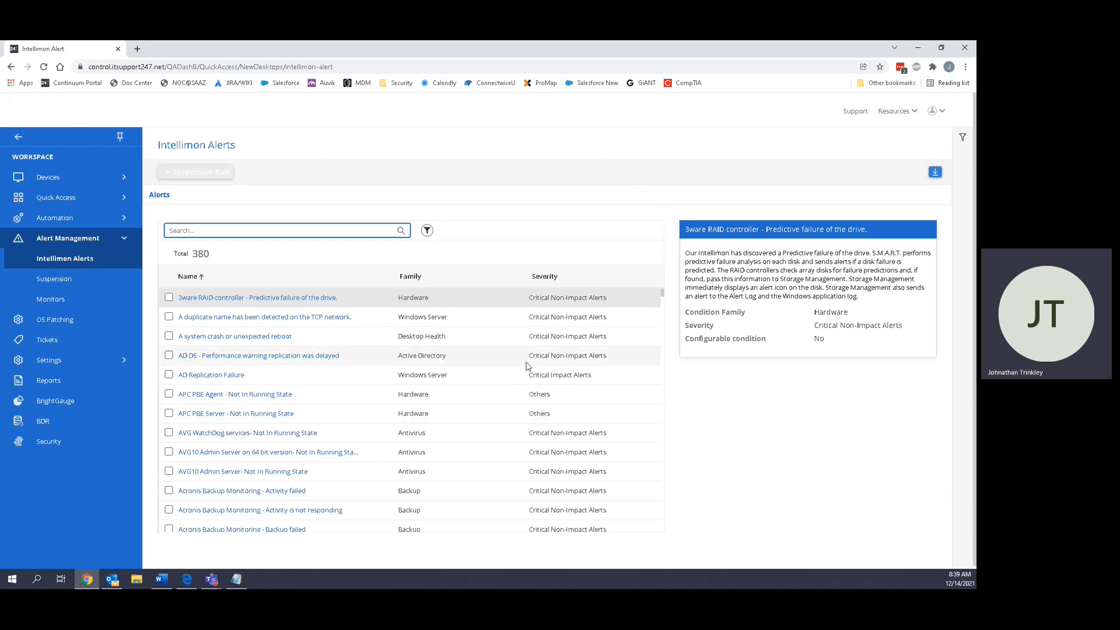
Examine the alert list's filter options for Severity, Alert Family and Configurable condition.
{"action": "left_click", "coordinate": [962, 137]}
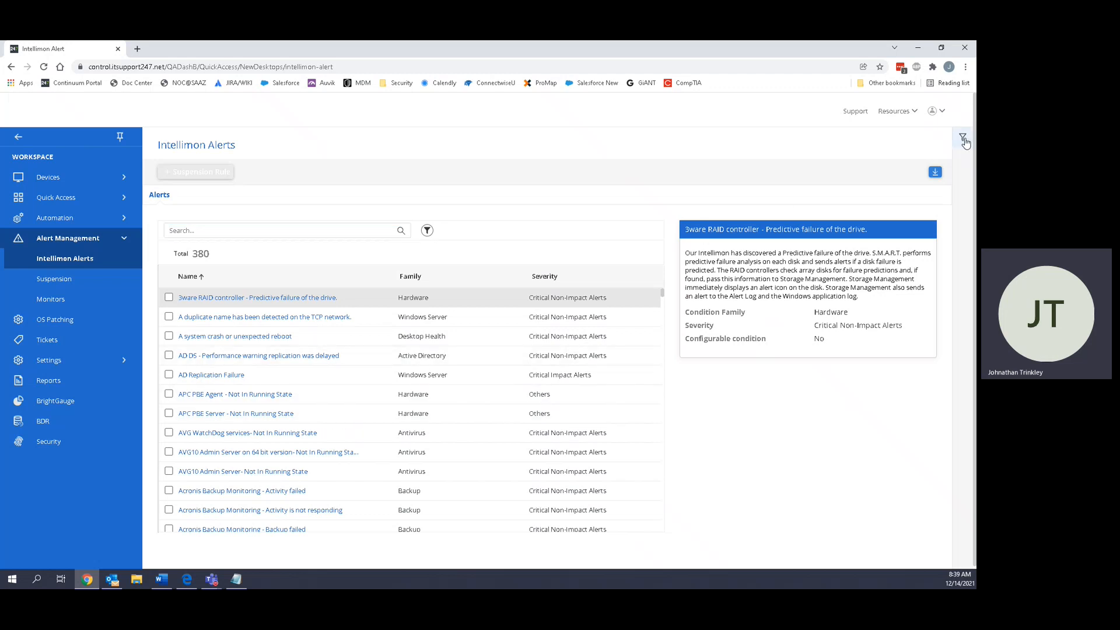
{"action": "left_click", "coordinate": [784, 169]}
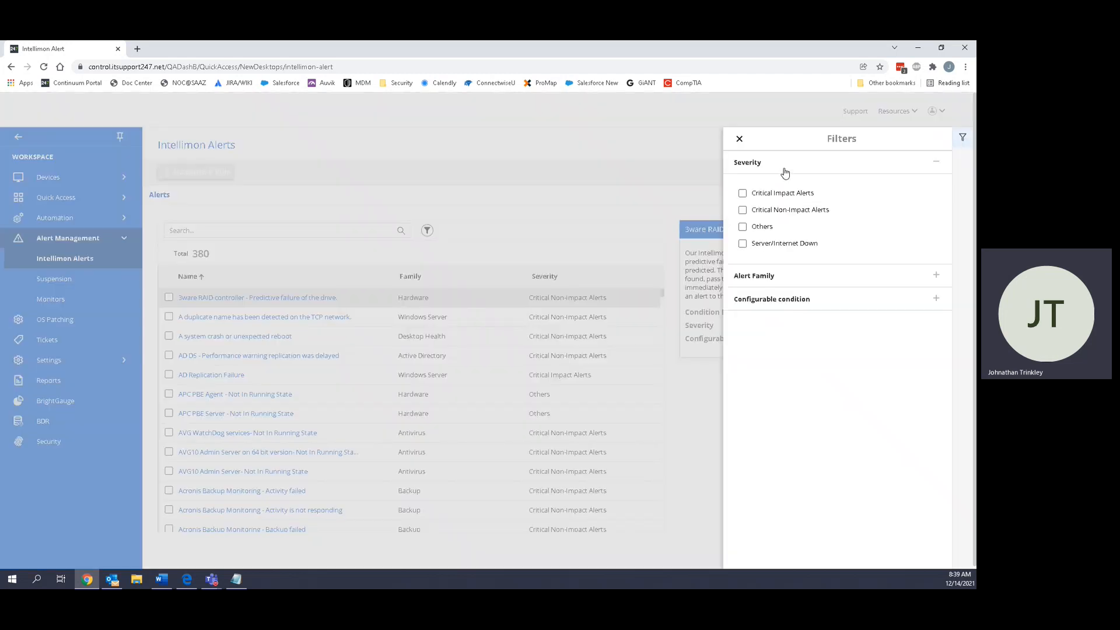
{"action": "left_click", "coordinate": [784, 171]}
{"action": "left_click", "coordinate": [775, 187]}
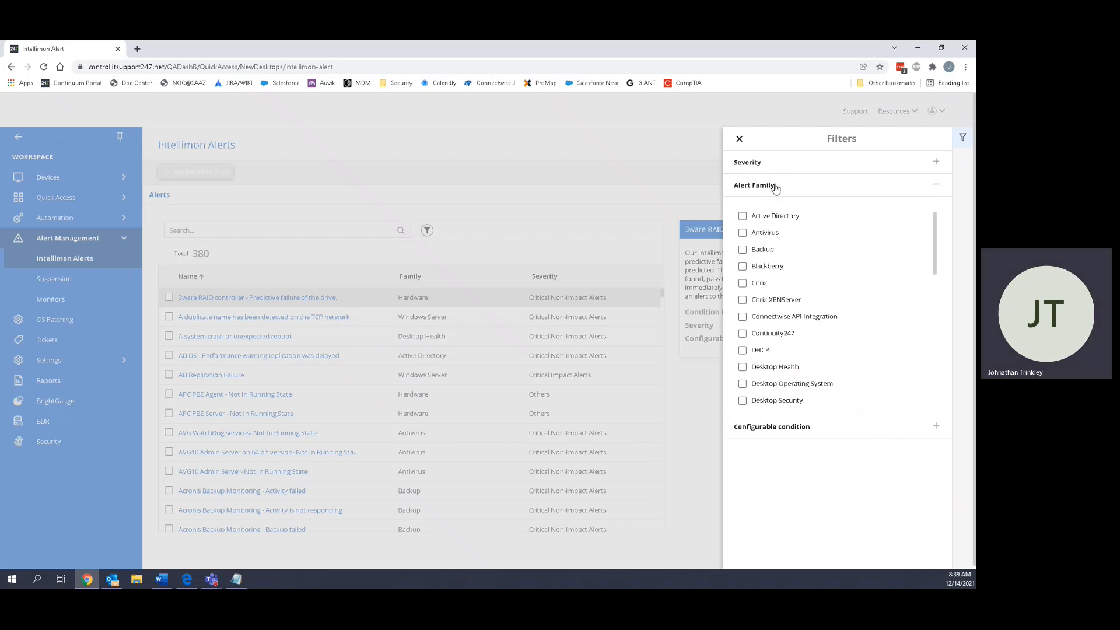
{"action": "left_click", "coordinate": [776, 187]}
{"action": "left_click", "coordinate": [790, 211]}
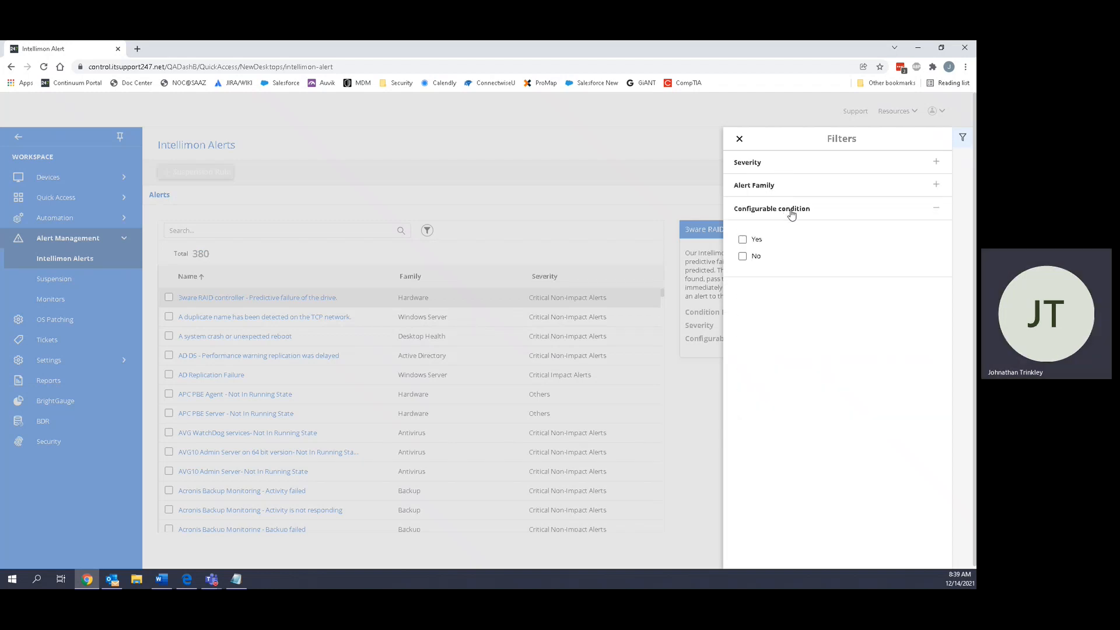
Close the alert filters without applying any and open the Monitors page under Alert Management.
{"action": "left_click", "coordinate": [790, 211]}
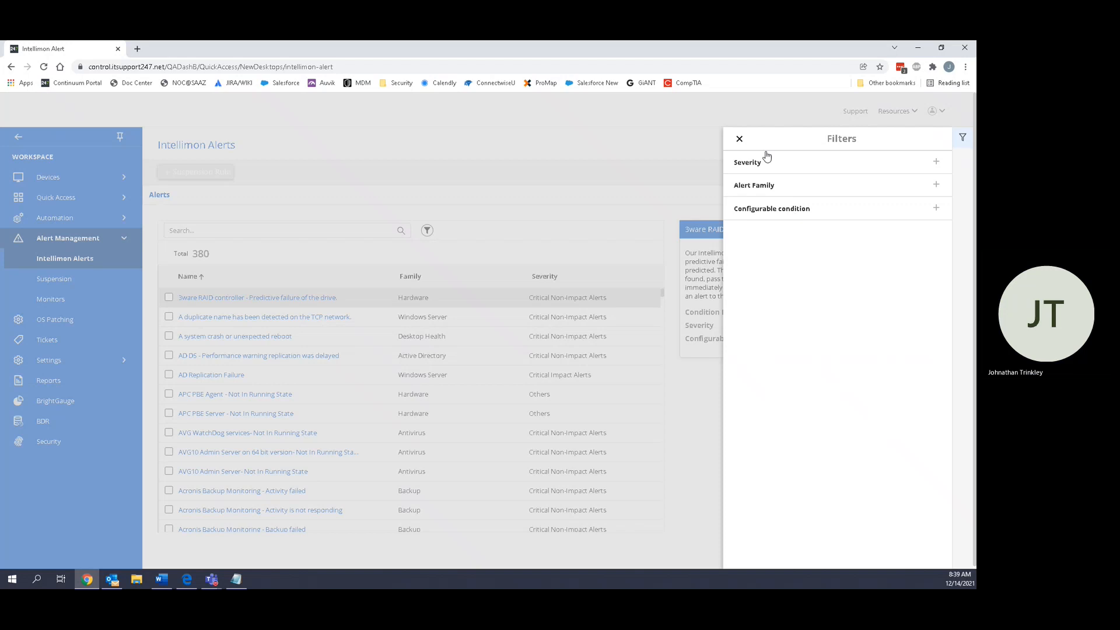
{"action": "left_click", "coordinate": [740, 140]}
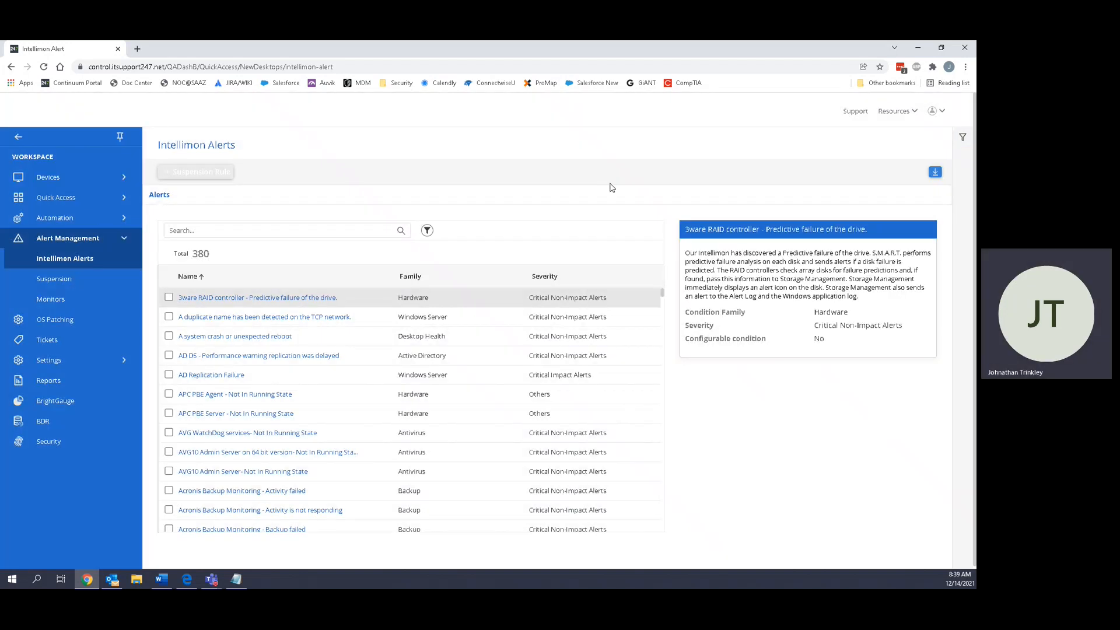
{"action": "left_click", "coordinate": [49, 309]}
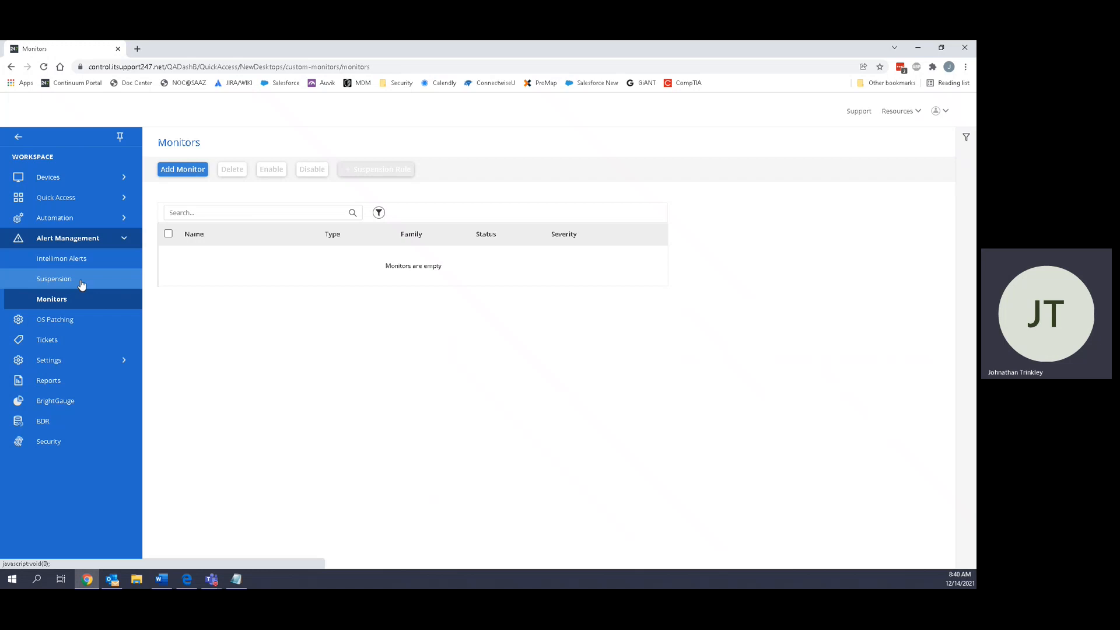
Add a monitor named "Test123" and set its type to Service.
{"action": "left_click", "coordinate": [195, 173]}
{"action": "left_click", "coordinate": [187, 222]}
{"action": "type", "text": "Test123"}
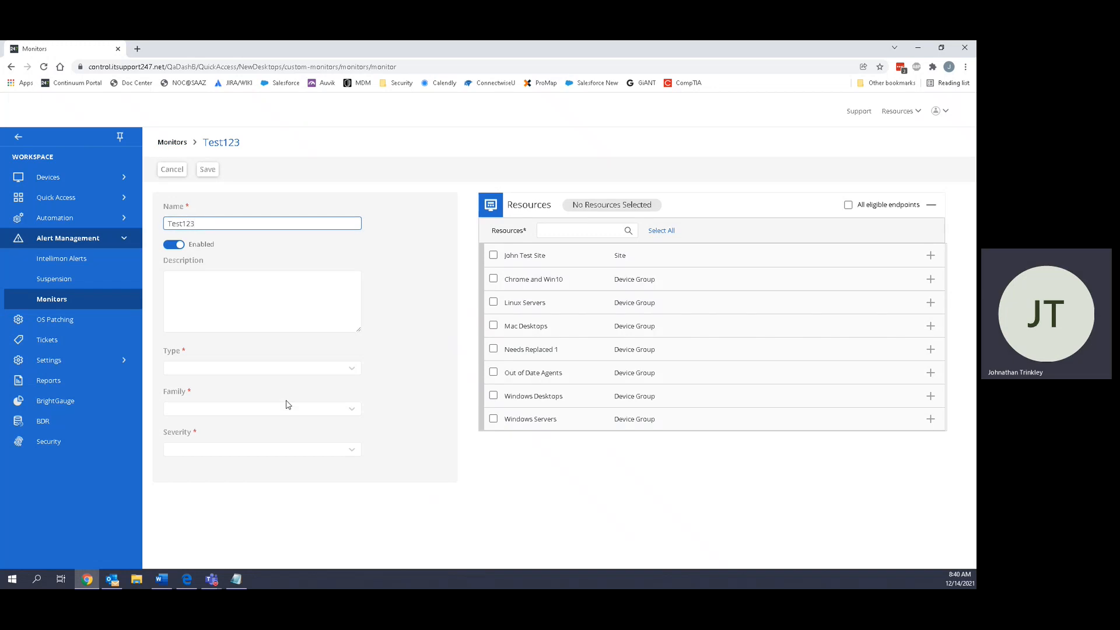
{"action": "left_click", "coordinate": [252, 368]}
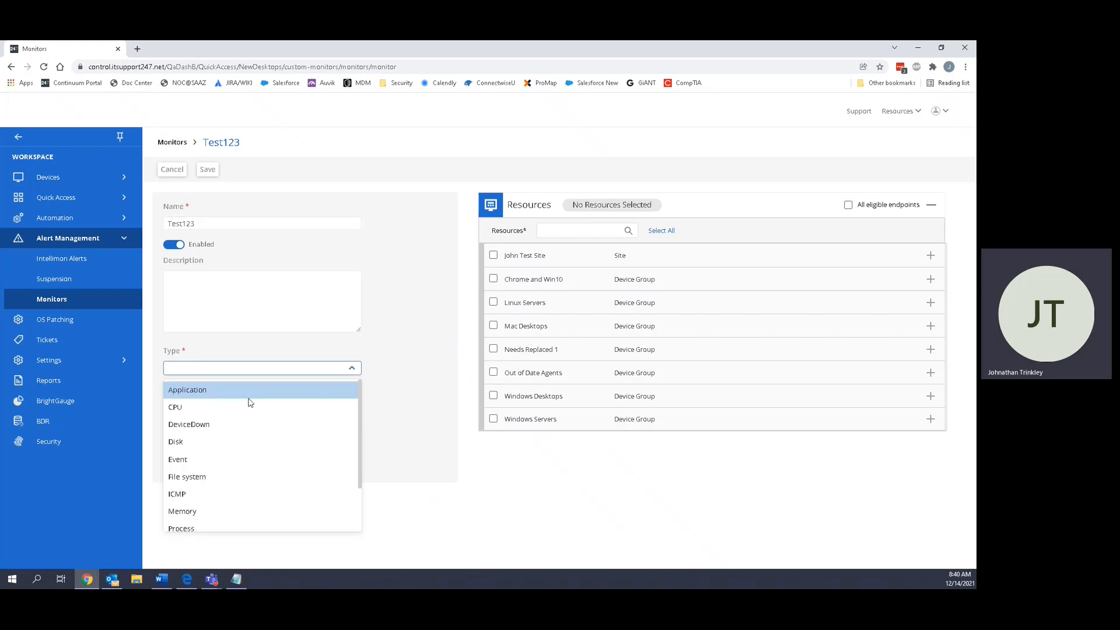
{"action": "scroll", "coordinate": [263, 455], "scroll_direction": "down", "scroll_amount": 2}
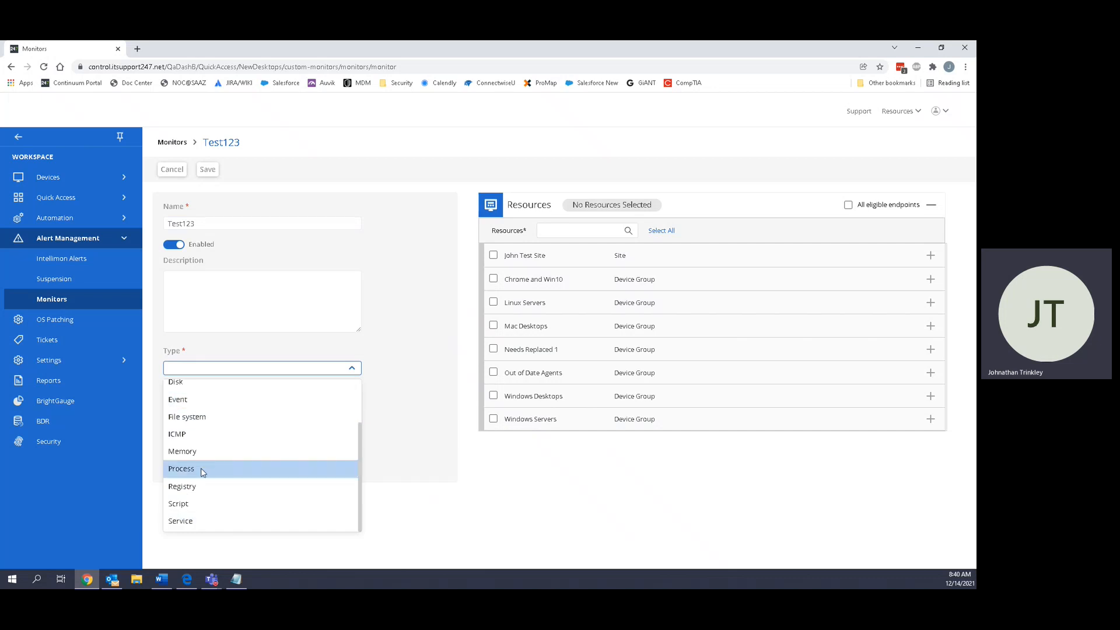
{"action": "scroll", "coordinate": [239, 465], "scroll_direction": "up", "scroll_amount": 2}
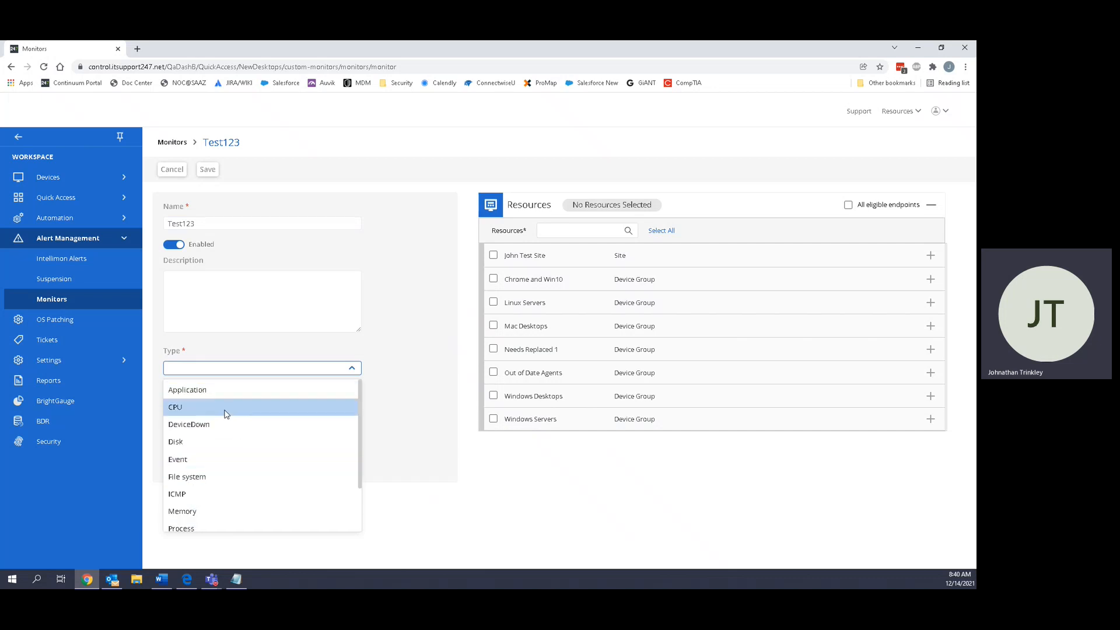
{"action": "scroll", "coordinate": [224, 443], "scroll_direction": "down", "scroll_amount": 2}
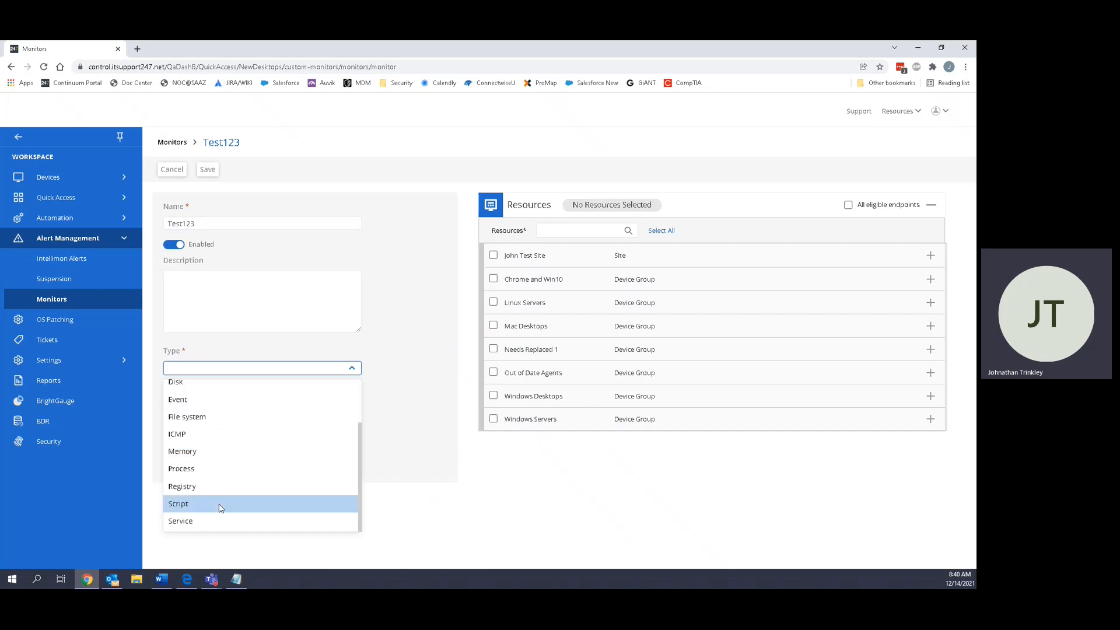
{"action": "left_click", "coordinate": [190, 522]}
Set the monitor's family to Security and its severity to Critical Impact Alerts.
{"action": "left_click", "coordinate": [202, 409]}
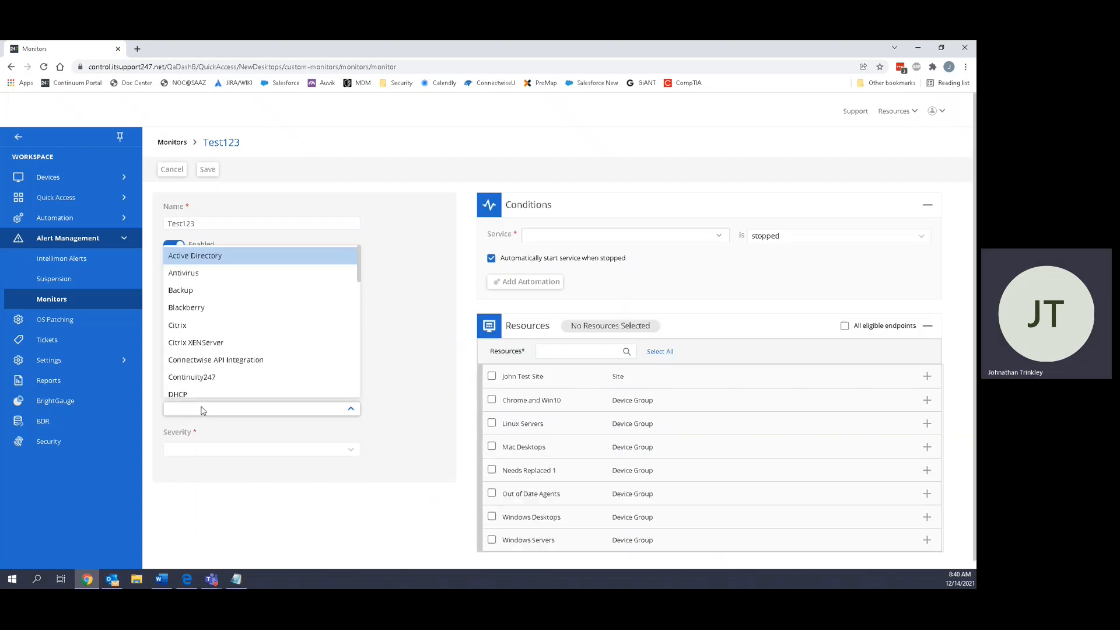
{"action": "scroll", "coordinate": [236, 292], "scroll_direction": "down", "scroll_amount": 3}
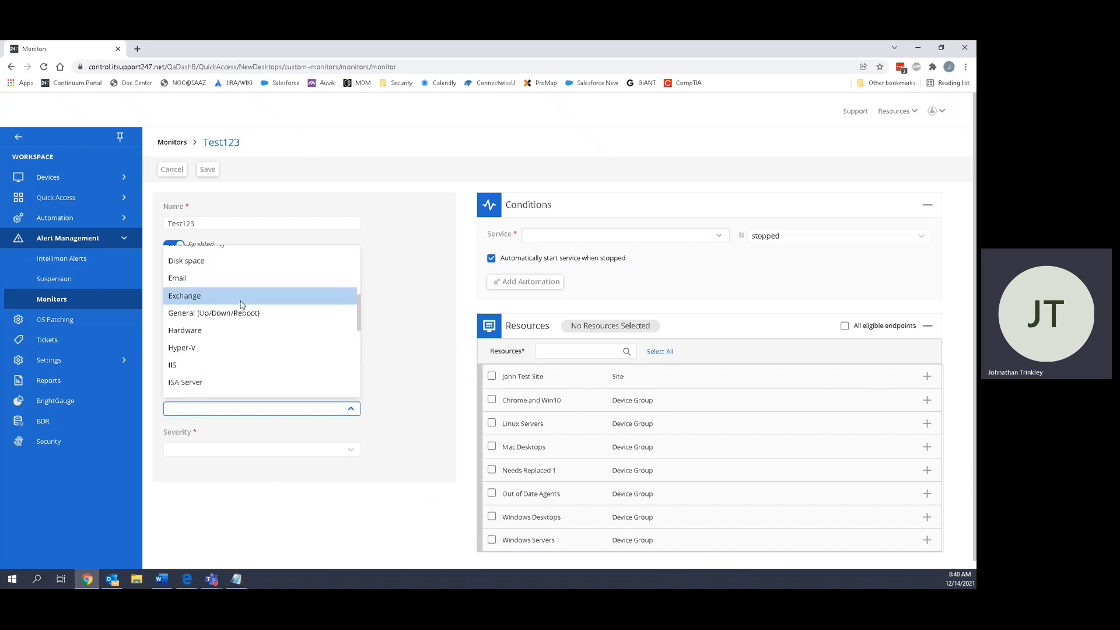
{"action": "scroll", "coordinate": [227, 326], "scroll_direction": "down", "scroll_amount": 3}
{"action": "scroll", "coordinate": [210, 344], "scroll_direction": "down", "scroll_amount": 1}
{"action": "left_click", "coordinate": [204, 371]}
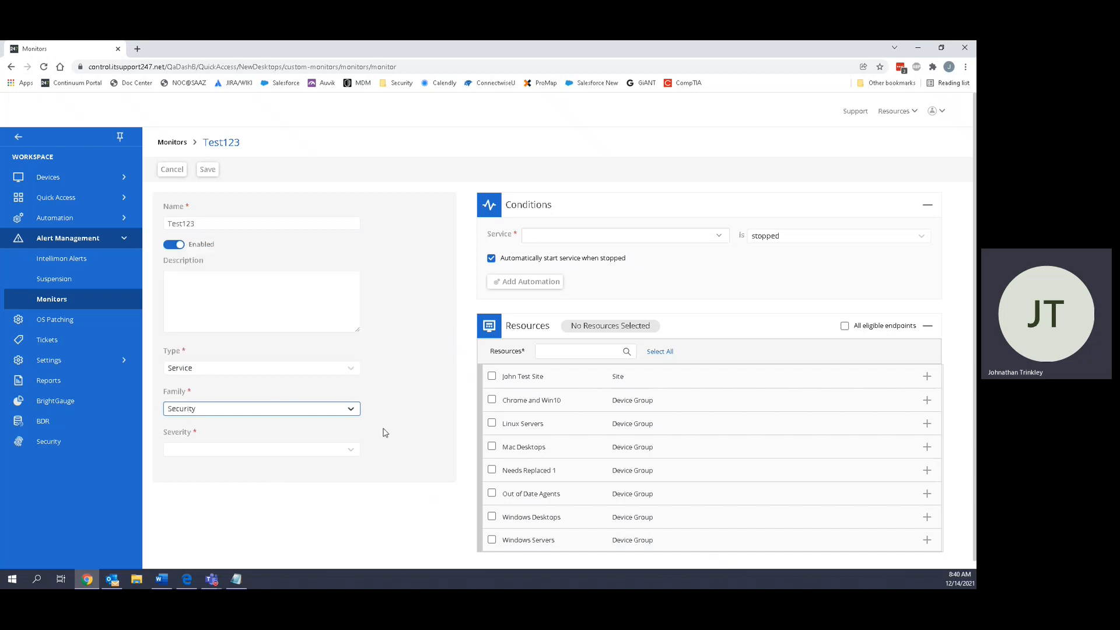
{"action": "left_click", "coordinate": [233, 452]}
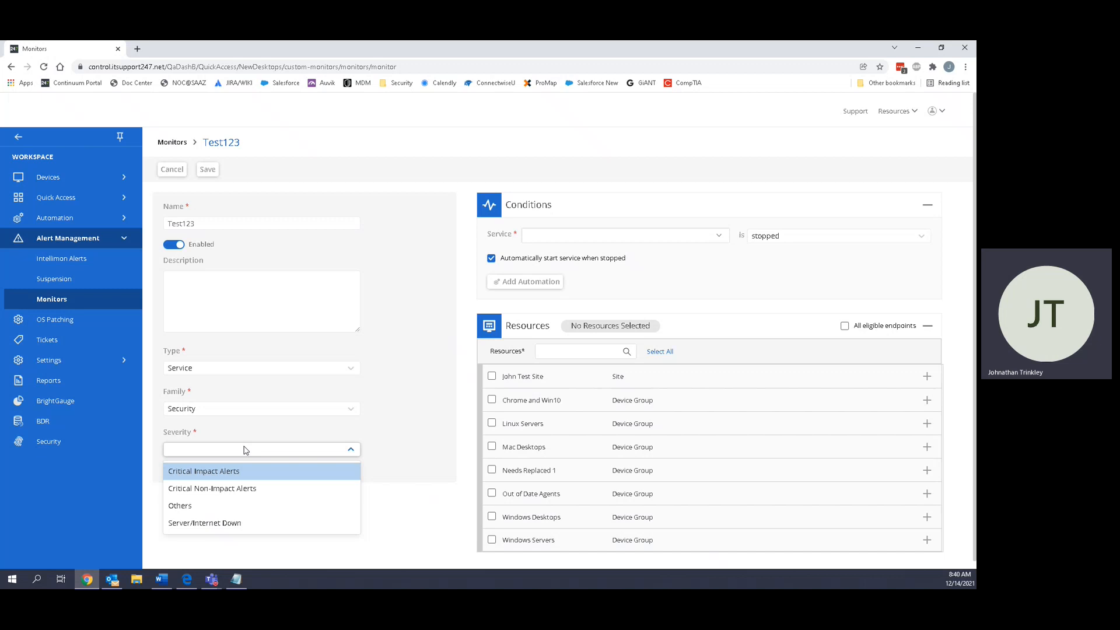
{"action": "left_click", "coordinate": [237, 471]}
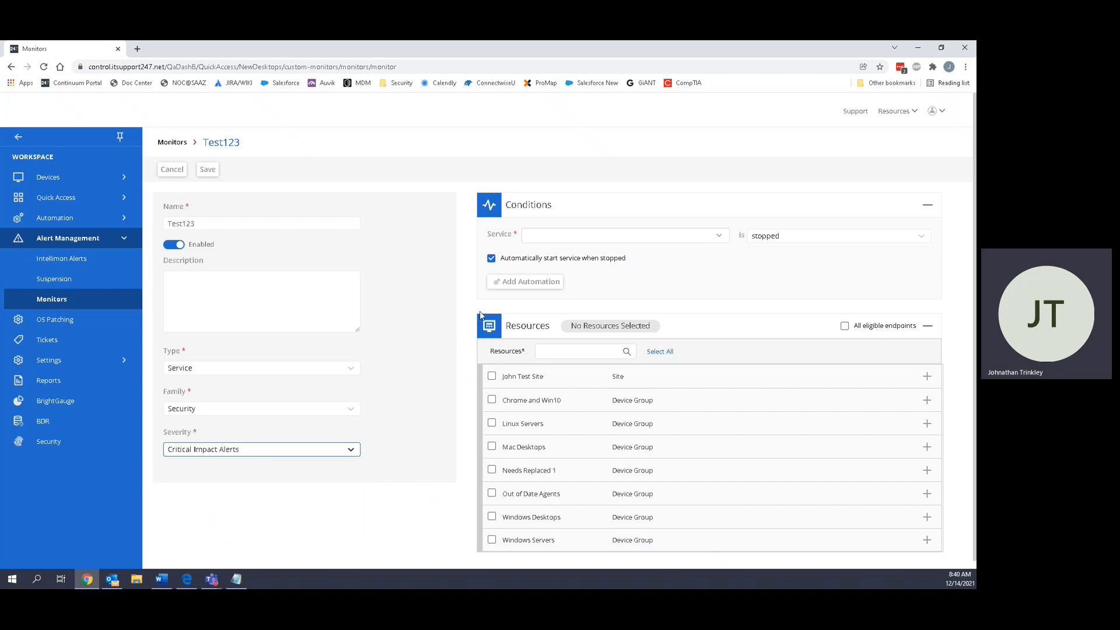
Search all services for "sentinel", choose Sentinel Agent for the monitor's condition, and check the service state options.
{"action": "left_click", "coordinate": [557, 242]}
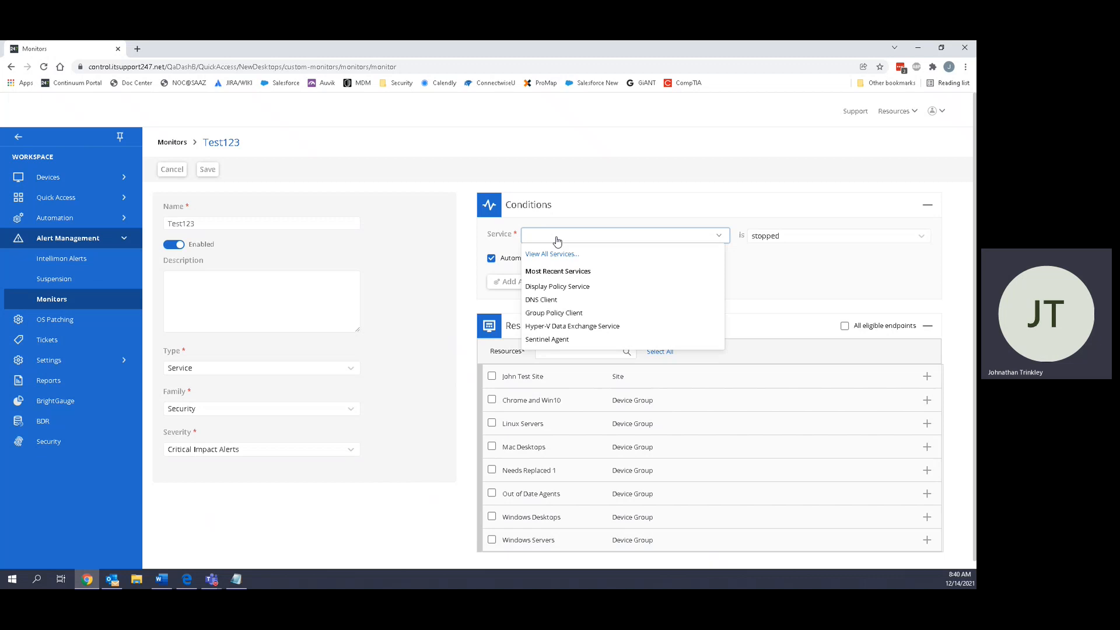
{"action": "left_click", "coordinate": [550, 255]}
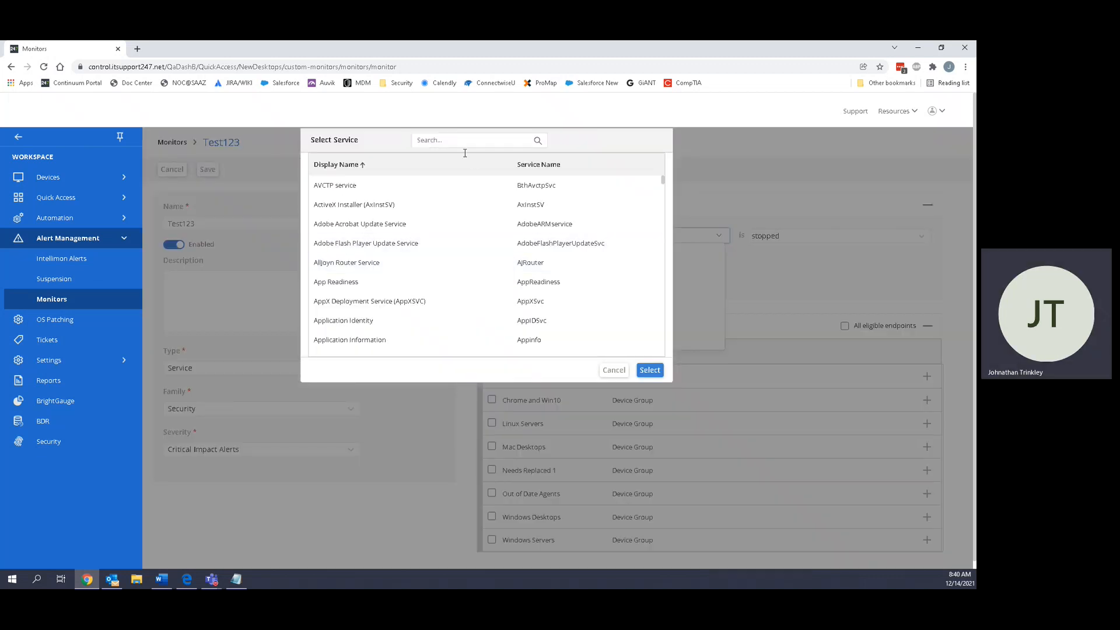
{"action": "scroll", "coordinate": [470, 230], "scroll_direction": "down", "scroll_amount": 8}
{"action": "scroll", "coordinate": [470, 257], "scroll_direction": "down", "scroll_amount": 5}
{"action": "scroll", "coordinate": [470, 257], "scroll_direction": "up", "scroll_amount": 13}
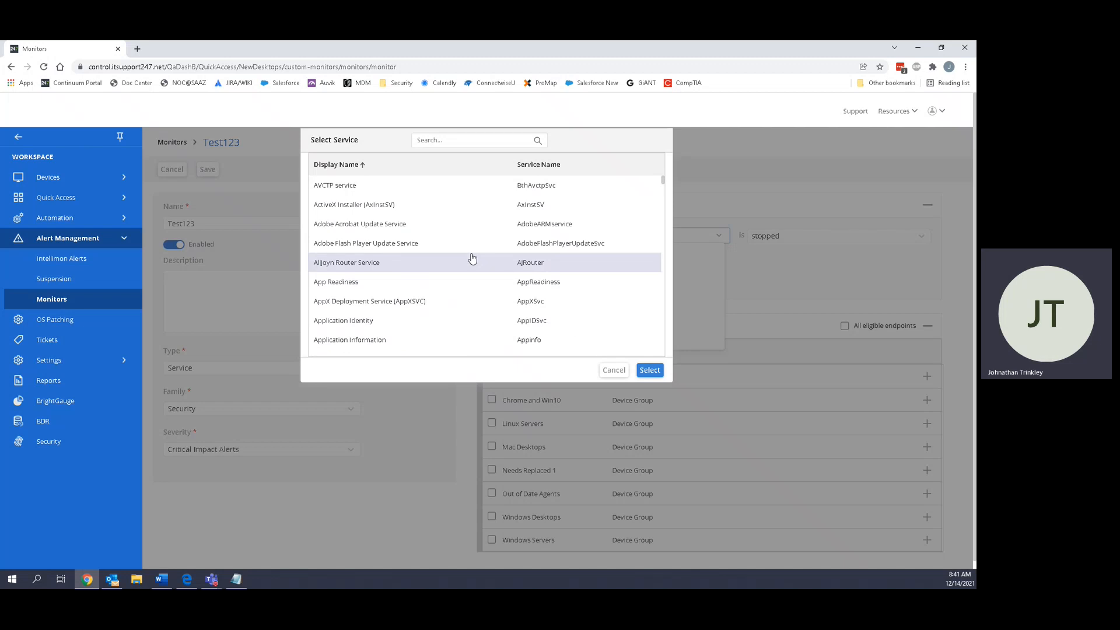
{"action": "left_click", "coordinate": [446, 147]}
{"action": "type", "text": "sent"}
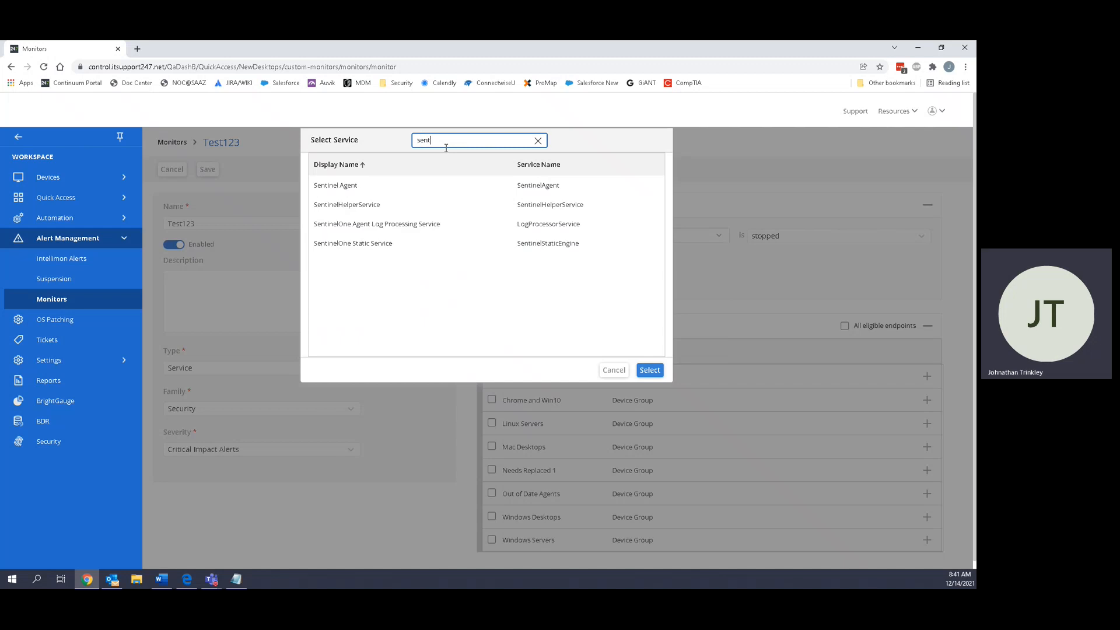
{"action": "type", "text": "inel"}
{"action": "left_click", "coordinate": [376, 189]}
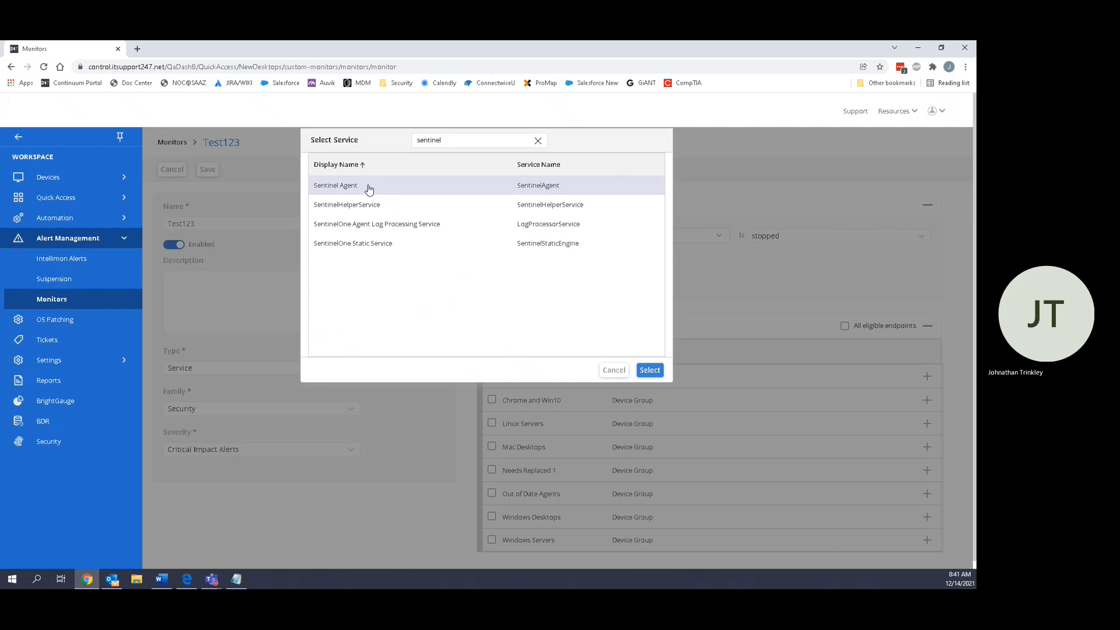
{"action": "left_click", "coordinate": [648, 370]}
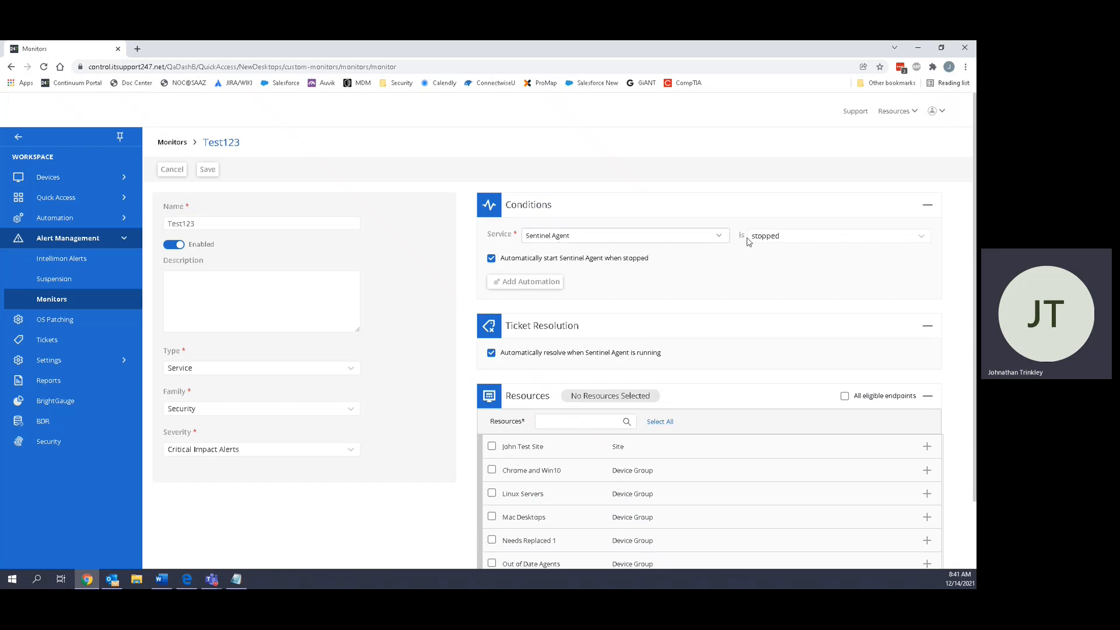
{"action": "left_click", "coordinate": [790, 243]}
{"action": "left_click", "coordinate": [790, 243]}
Expand the test site in the monitor's resources and select its desktop device.
{"action": "scroll", "coordinate": [577, 350], "scroll_direction": "down", "scroll_amount": 2}
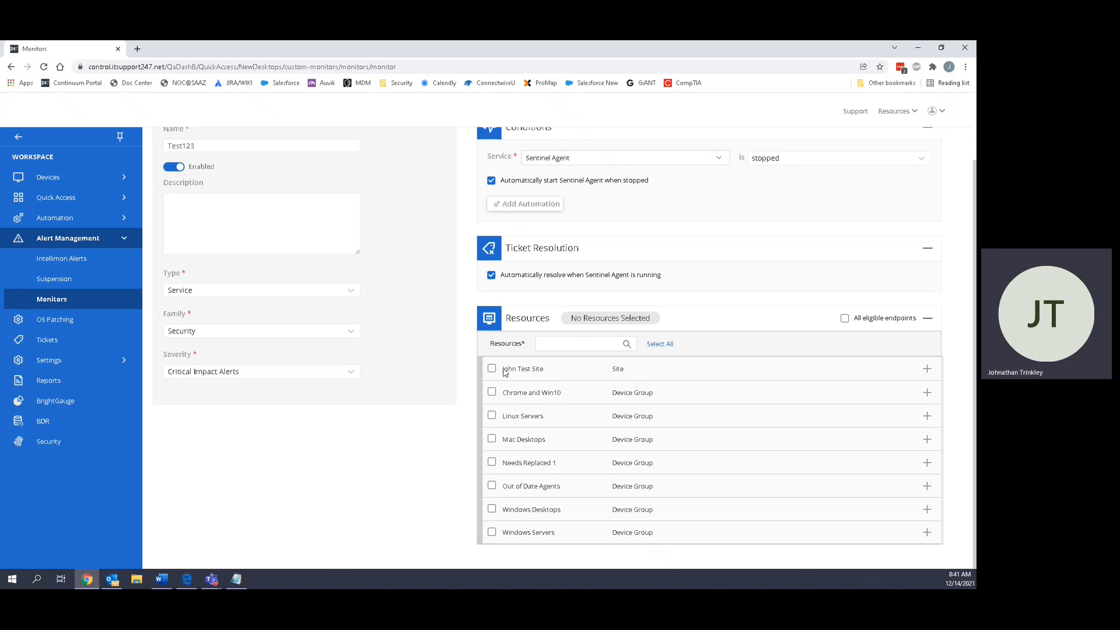
{"action": "left_click", "coordinate": [927, 369]}
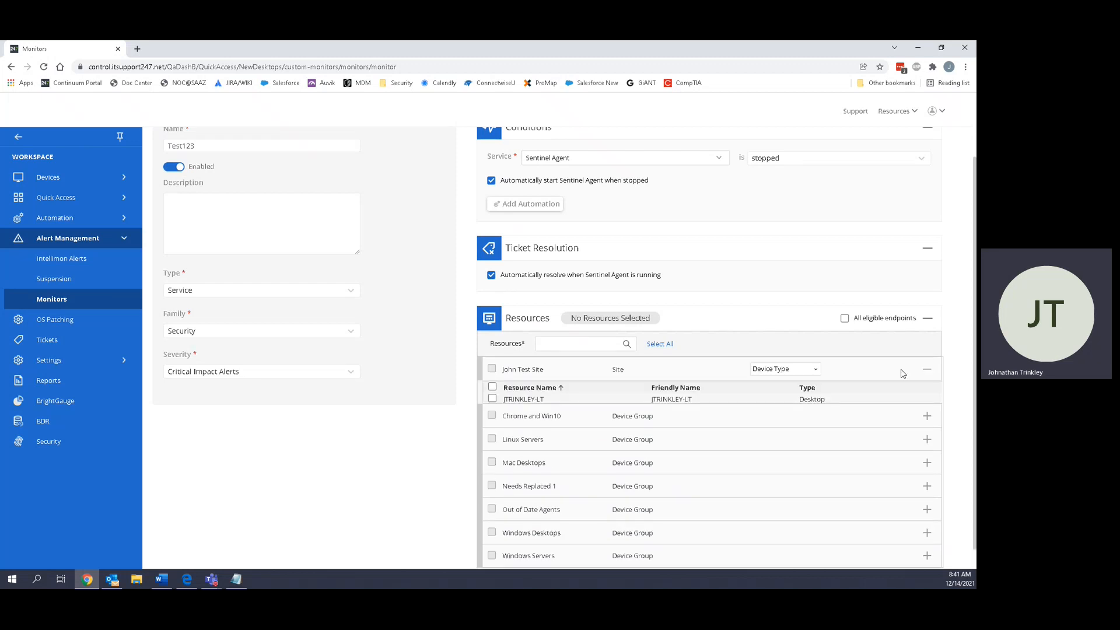
{"action": "left_click", "coordinate": [493, 400]}
Change the monitor's type to Event and review its event log conditions and ticket resolution settings.
{"action": "scroll", "coordinate": [259, 175], "scroll_direction": "up", "scroll_amount": 2}
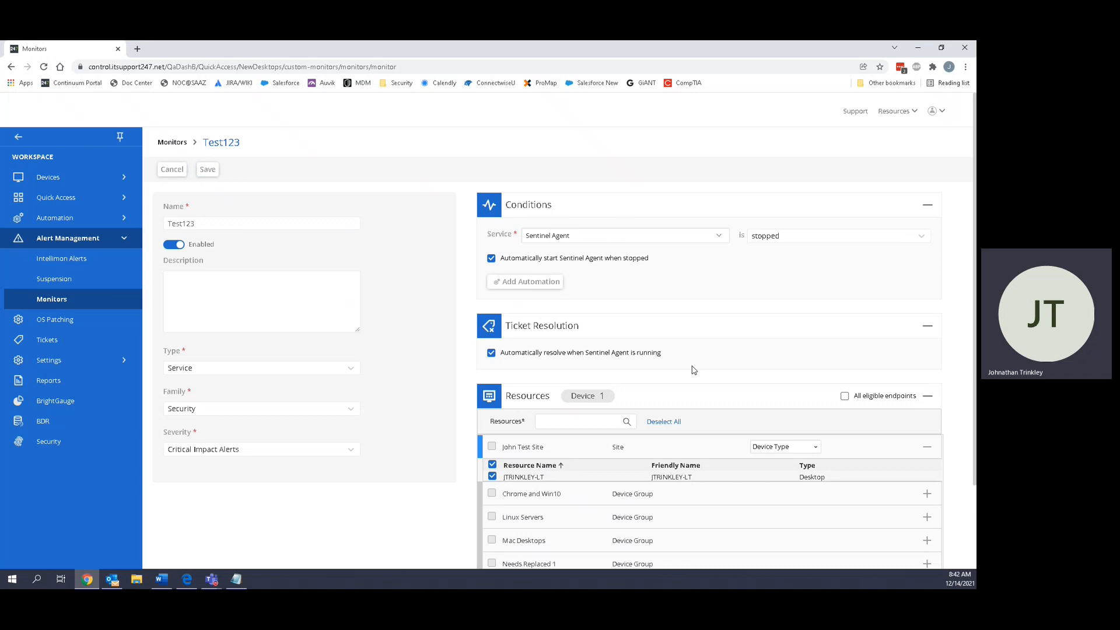
{"action": "left_click", "coordinate": [200, 368]}
{"action": "scroll", "coordinate": [210, 481], "scroll_direction": "down", "scroll_amount": 2}
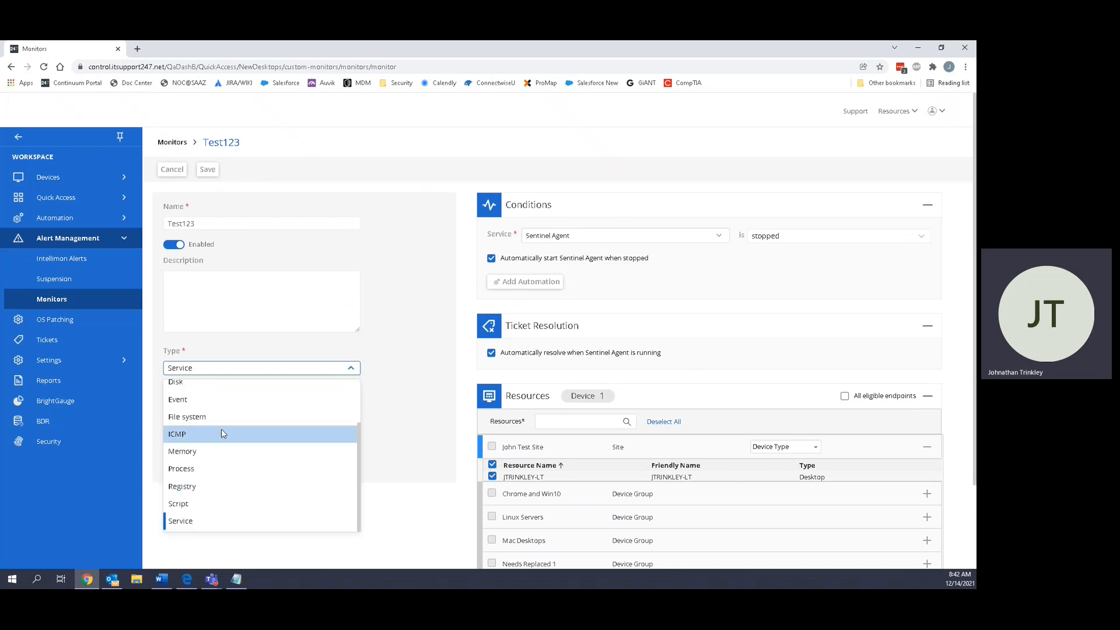
{"action": "left_click", "coordinate": [187, 405]}
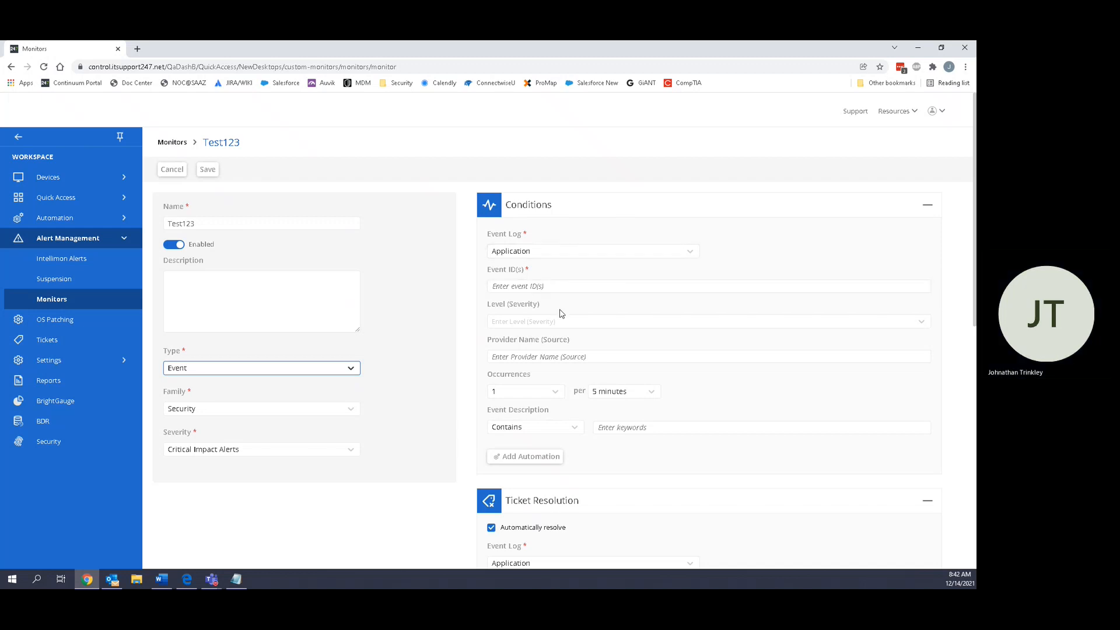
{"action": "scroll", "coordinate": [583, 326], "scroll_direction": "down", "scroll_amount": 3}
{"action": "scroll", "coordinate": [585, 334], "scroll_direction": "down", "scroll_amount": 2}
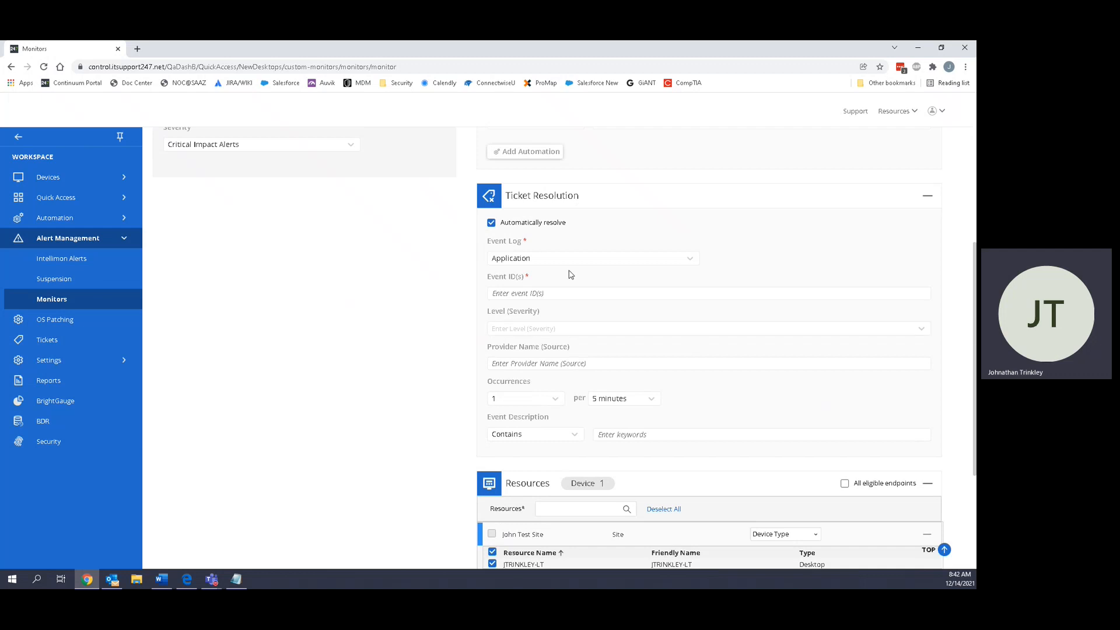
{"action": "scroll", "coordinate": [595, 400], "scroll_direction": "down", "scroll_amount": 3}
{"action": "scroll", "coordinate": [597, 401], "scroll_direction": "up", "scroll_amount": 10}
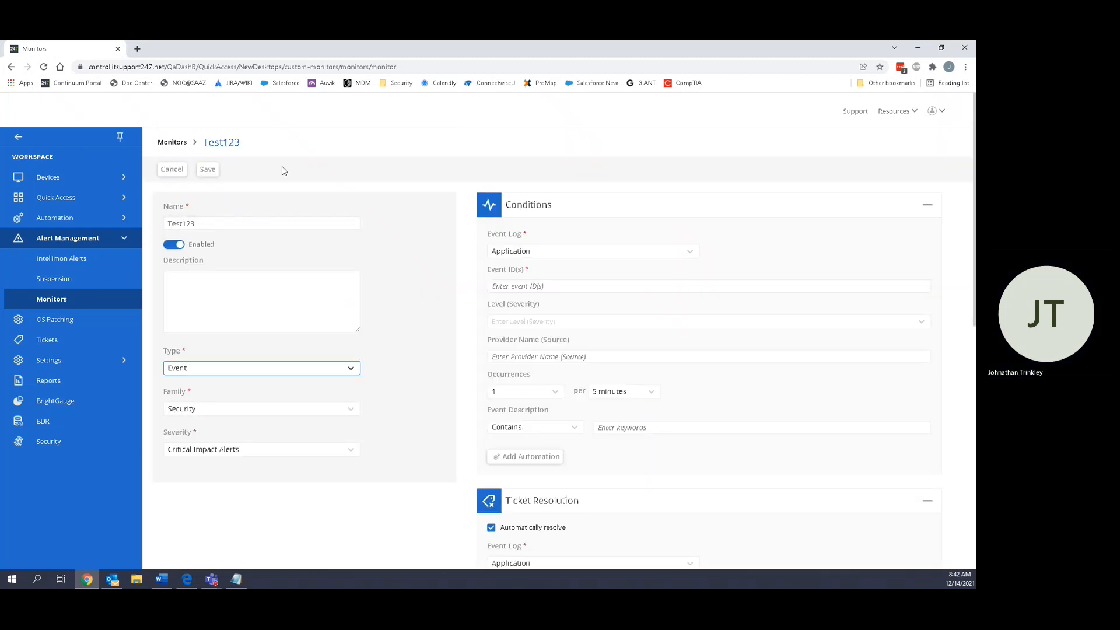
Leave the monitor unsaved, start a suspension rule for Intellimon Alerts, and add the test site as its resource.
{"action": "left_click", "coordinate": [64, 284]}
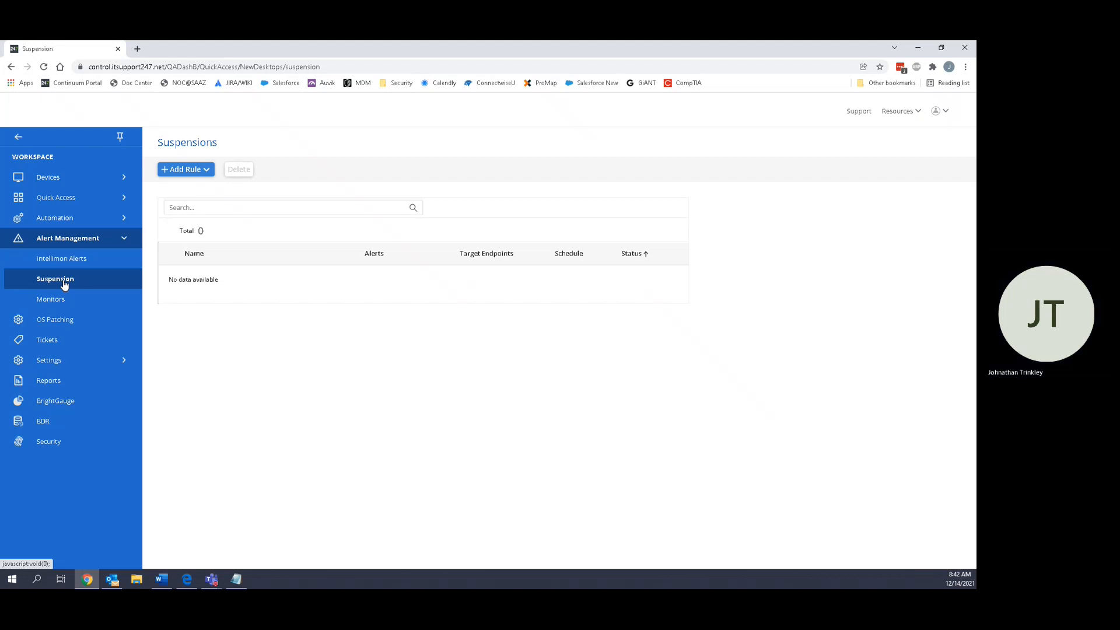
{"action": "left_click", "coordinate": [205, 170]}
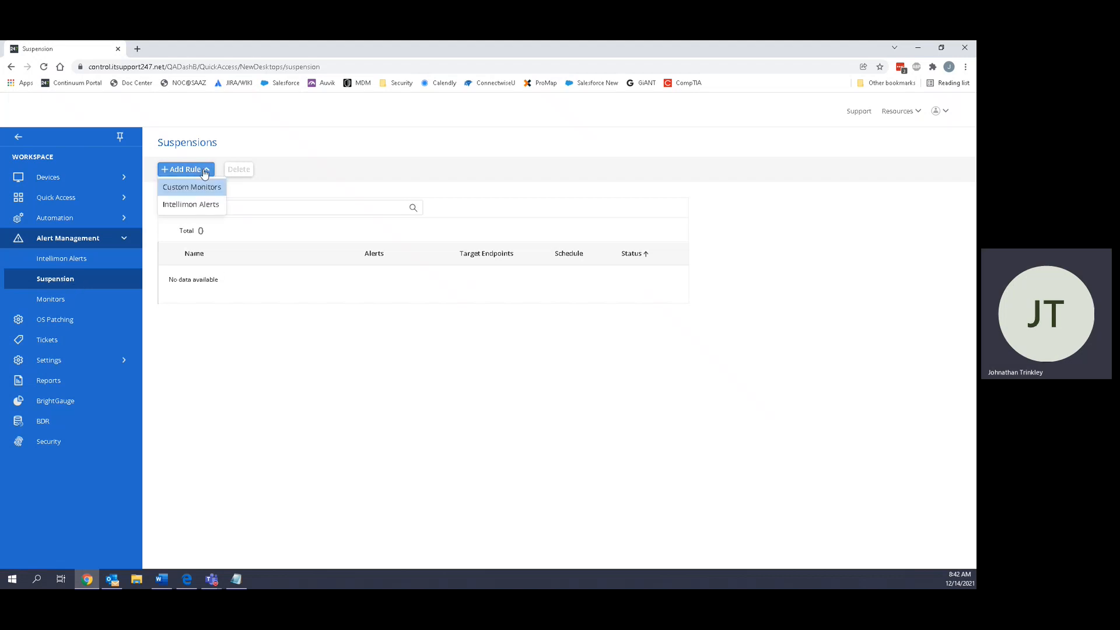
{"action": "left_click", "coordinate": [211, 205]}
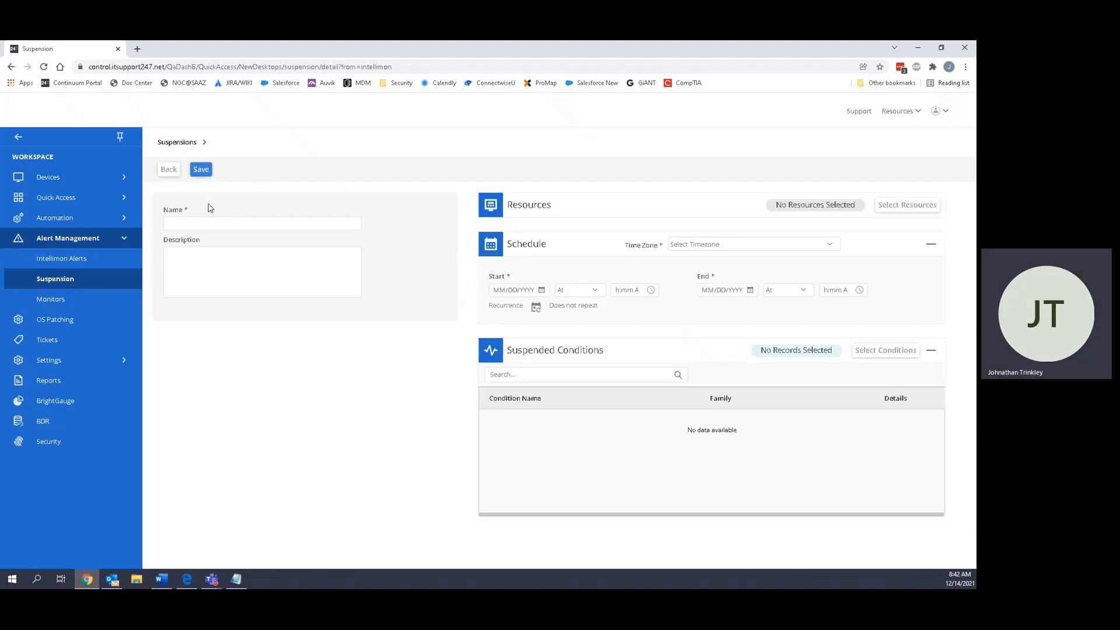
{"action": "left_click", "coordinate": [903, 205]}
{"action": "left_click", "coordinate": [300, 231]}
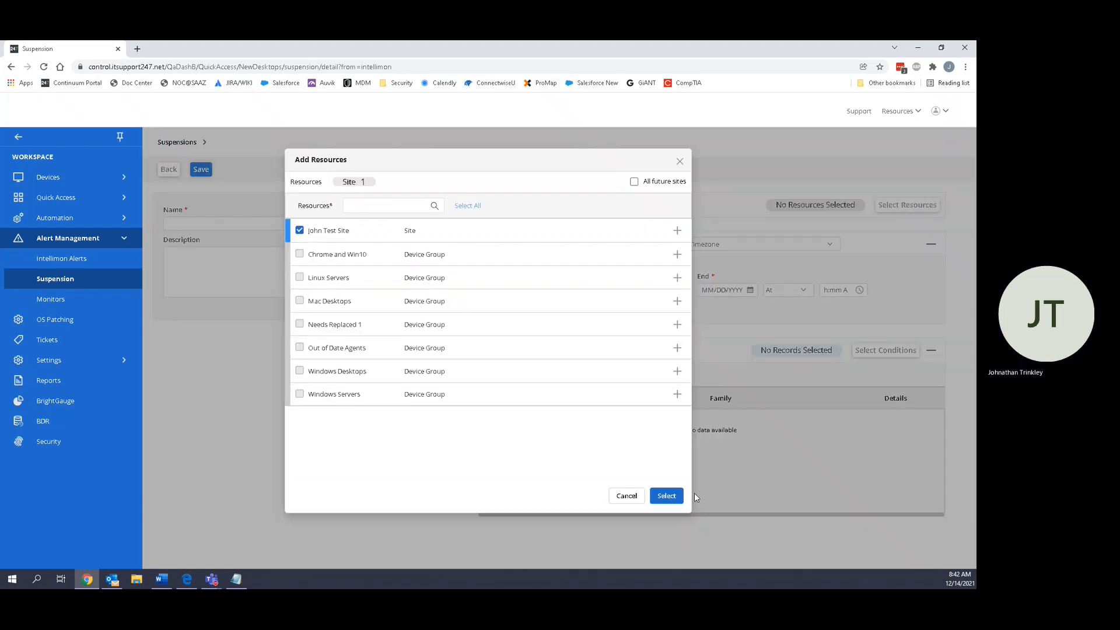
{"action": "left_click", "coordinate": [676, 495]}
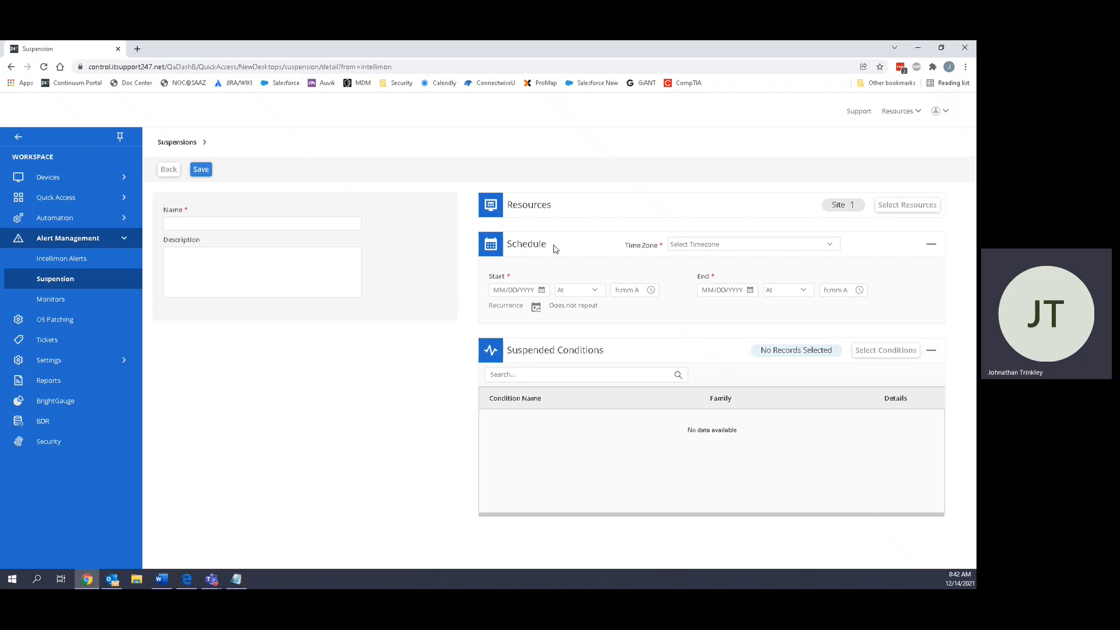
Set the suspension rule's start to 12/14/2021 at 5:30 PM.
{"action": "left_click", "coordinate": [543, 290]}
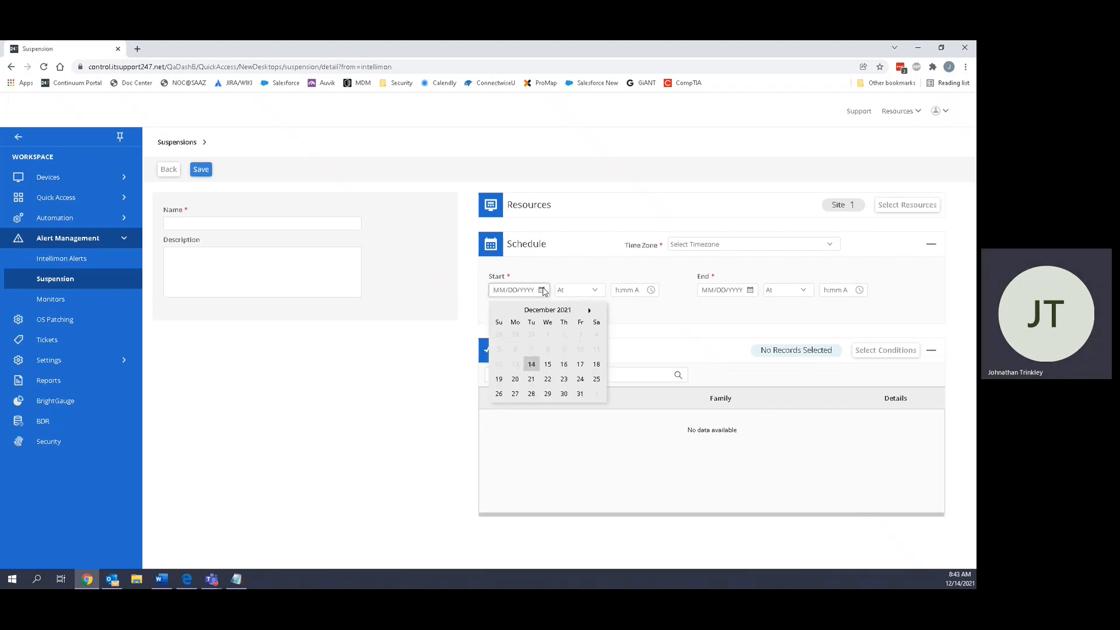
{"action": "left_click", "coordinate": [531, 364]}
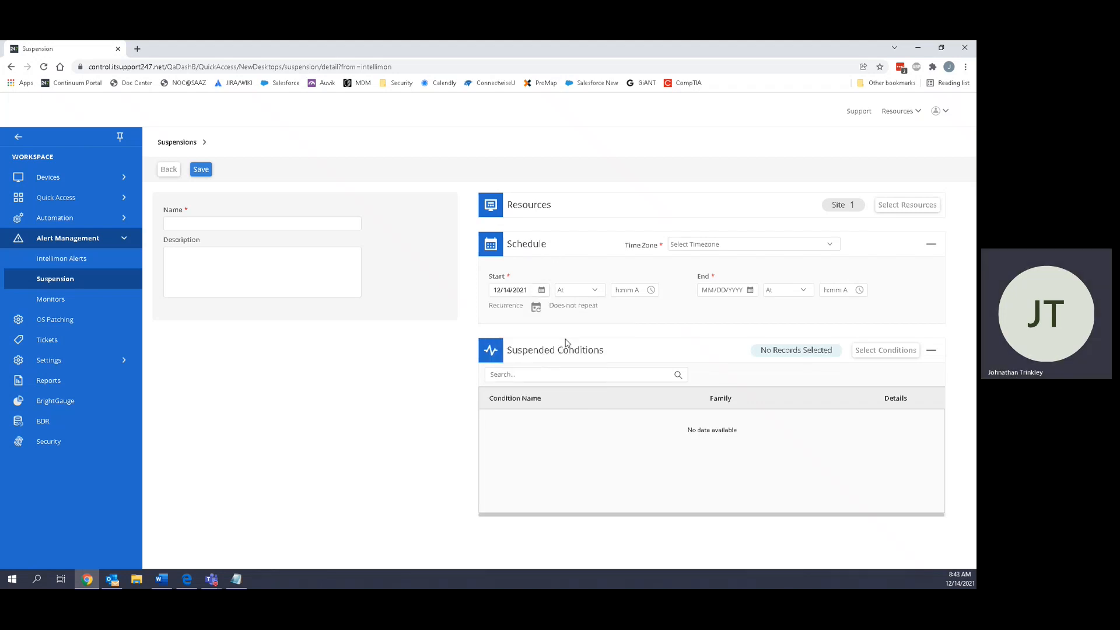
{"action": "left_click", "coordinate": [652, 291]}
{"action": "scroll", "coordinate": [637, 356], "scroll_direction": "down", "scroll_amount": 6}
{"action": "scroll", "coordinate": [637, 355], "scroll_direction": "down", "scroll_amount": 2}
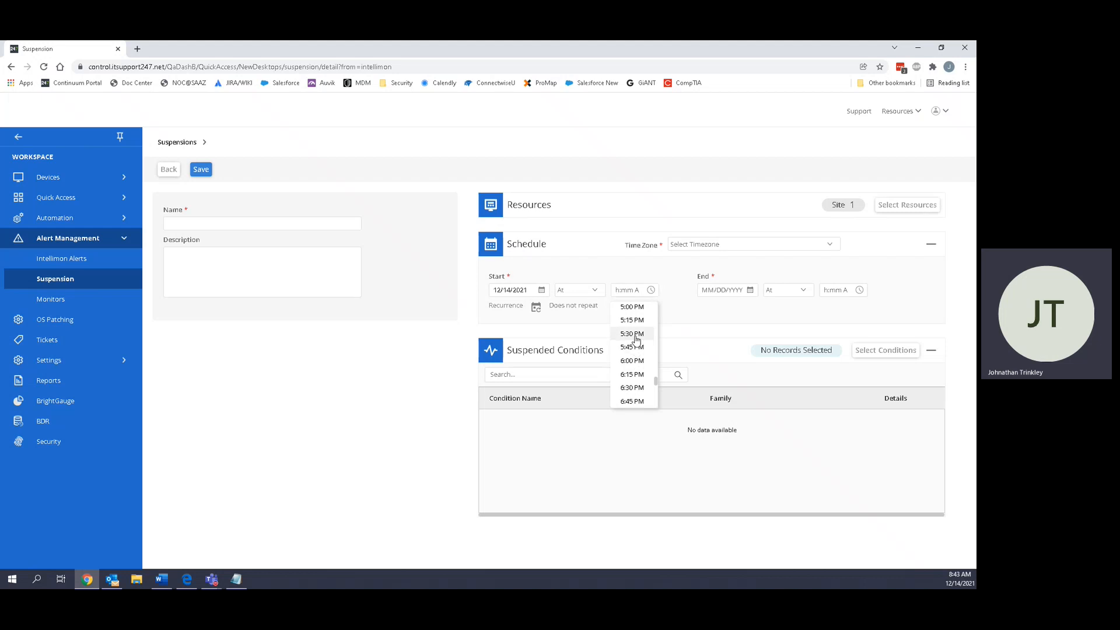
{"action": "left_click", "coordinate": [635, 337]}
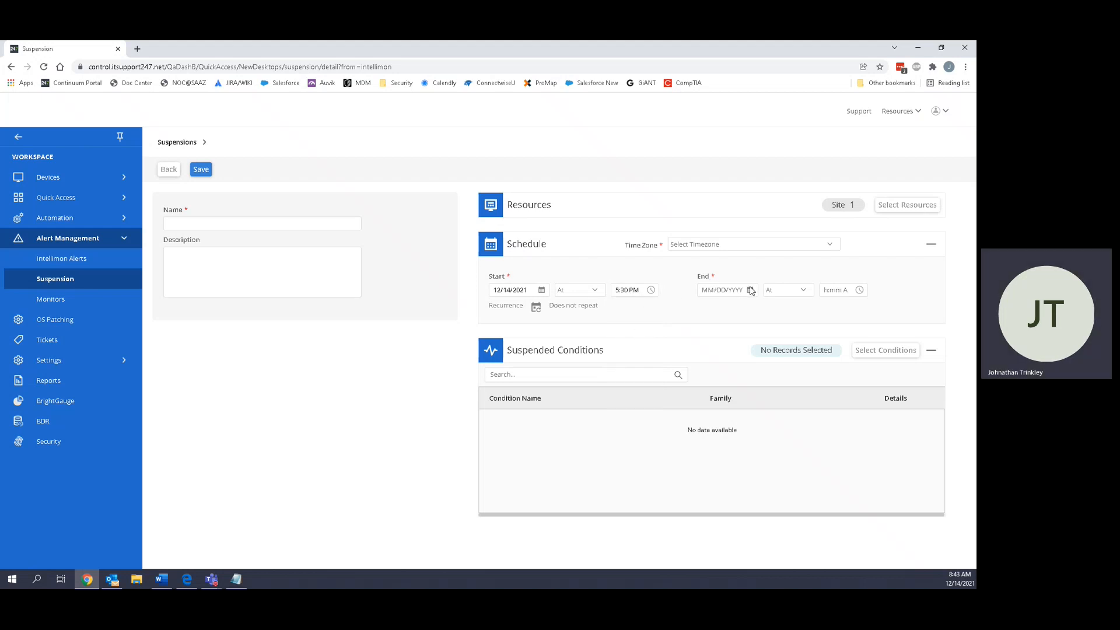
Set the suspension rule's end to 12/14/2021 at 10:00 PM, and switch the end option to Never.
{"action": "left_click", "coordinate": [750, 291]}
{"action": "left_click", "coordinate": [740, 366]}
{"action": "left_click", "coordinate": [840, 298]}
{"action": "scroll", "coordinate": [855, 352], "scroll_direction": "down", "scroll_amount": 2}
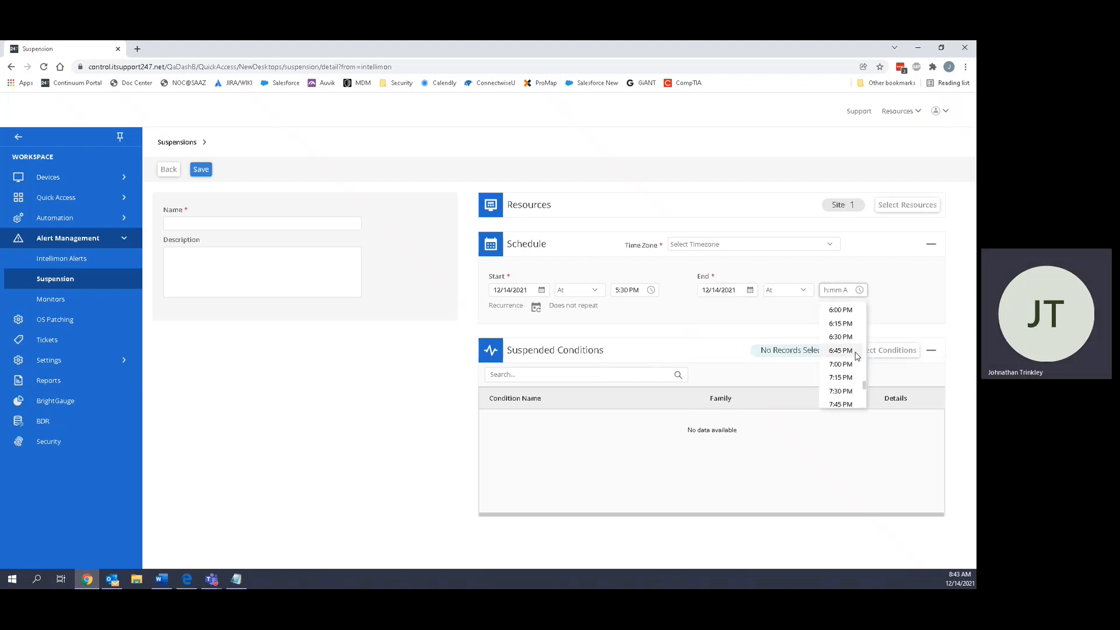
{"action": "scroll", "coordinate": [855, 355], "scroll_direction": "down", "scroll_amount": 3}
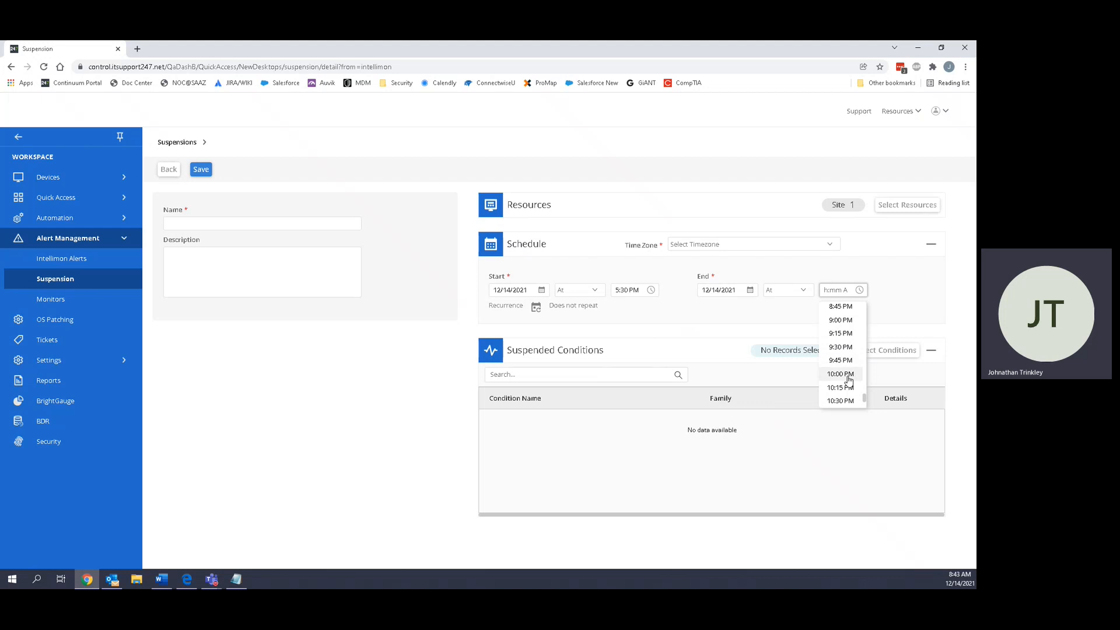
{"action": "left_click", "coordinate": [848, 376]}
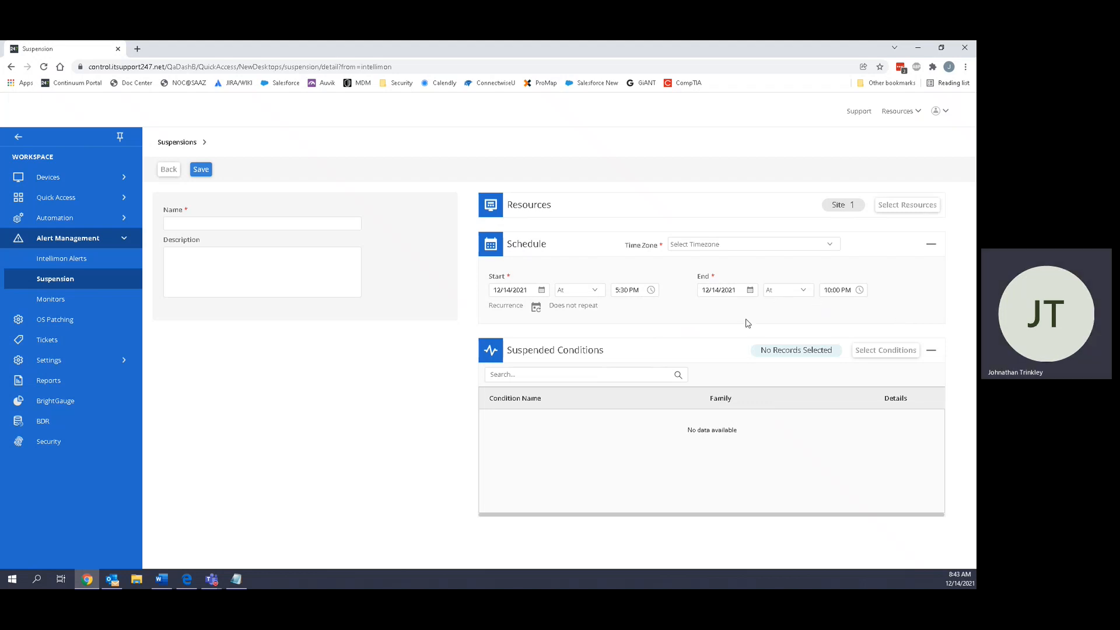
{"action": "left_click", "coordinate": [786, 292]}
{"action": "left_click", "coordinate": [789, 306]}
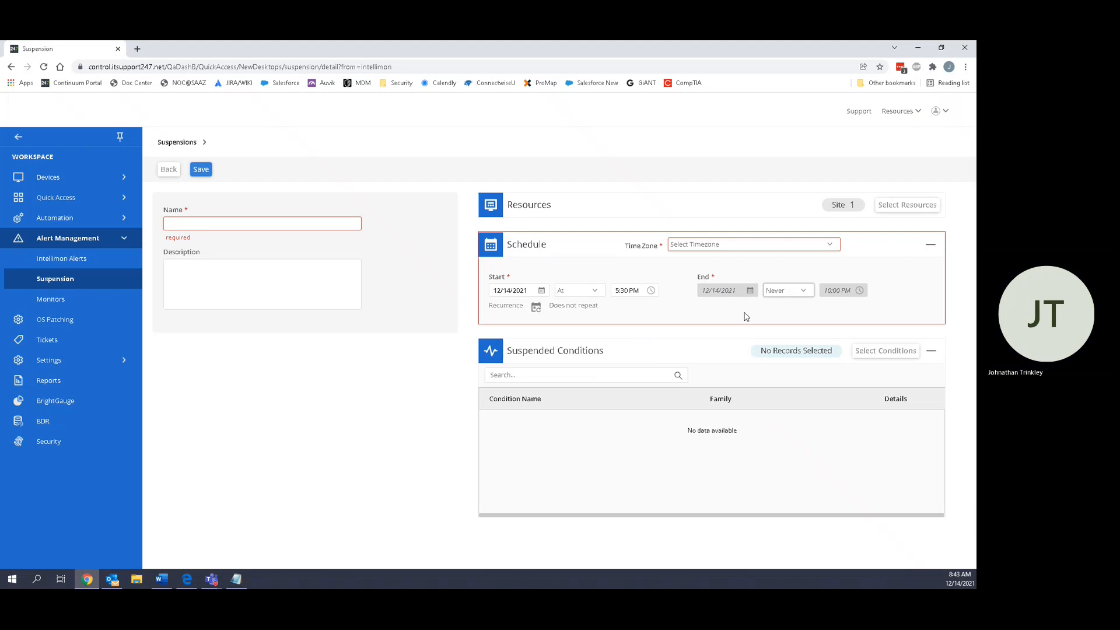
Add the Active Directory condition "AD DS - Performance warning replication was delayed" to the rule's suspended conditions.
{"action": "left_click", "coordinate": [897, 352]}
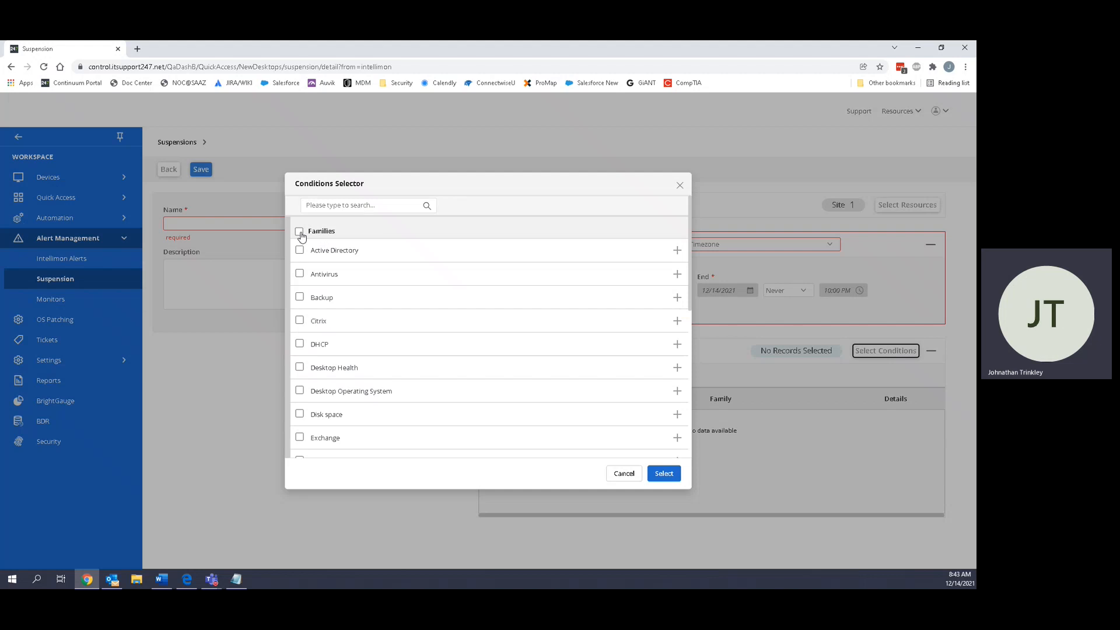
{"action": "left_click", "coordinate": [300, 231]}
{"action": "left_click", "coordinate": [300, 232]}
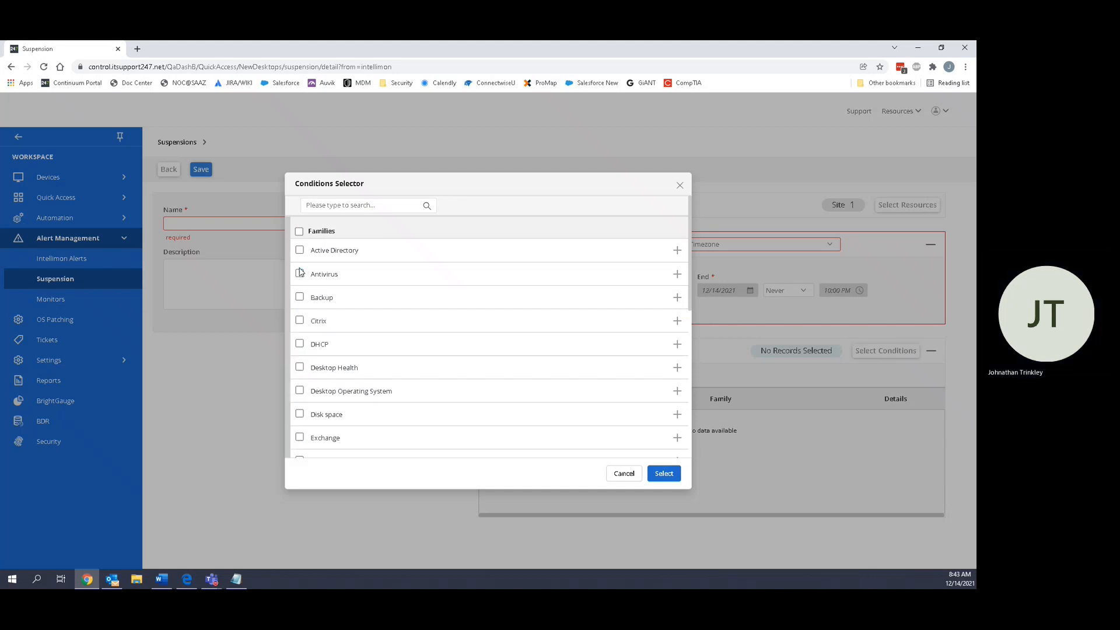
{"action": "left_click", "coordinate": [299, 299]}
{"action": "left_click", "coordinate": [299, 322]}
{"action": "left_click", "coordinate": [300, 320]}
{"action": "left_click", "coordinate": [300, 297]}
{"action": "left_click", "coordinate": [677, 250]}
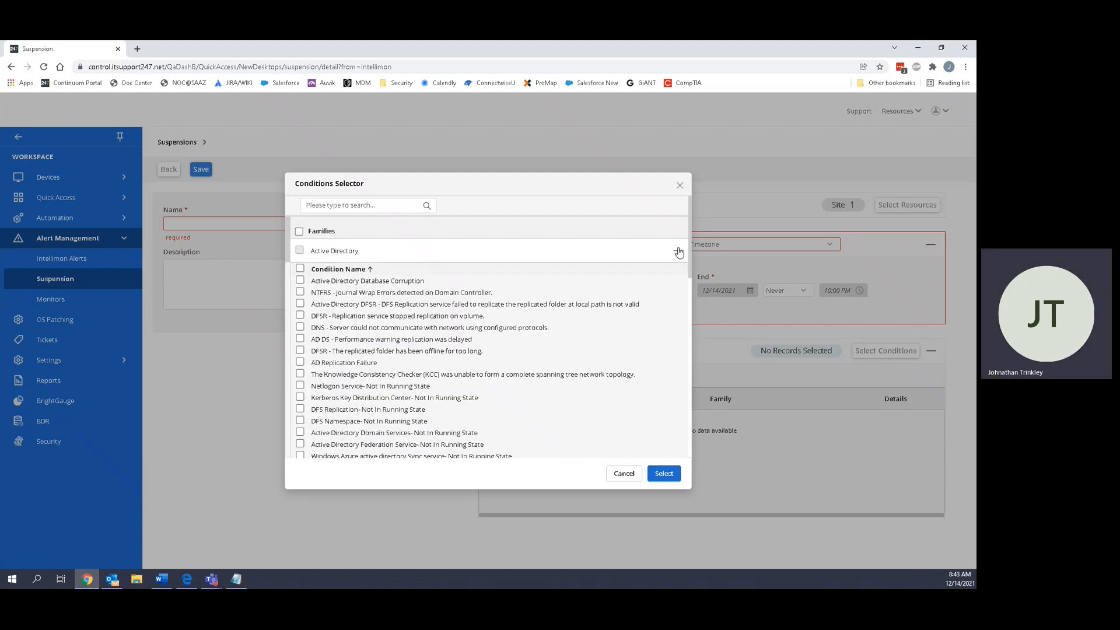
{"action": "left_click", "coordinate": [300, 339]}
{"action": "left_click", "coordinate": [665, 473]}
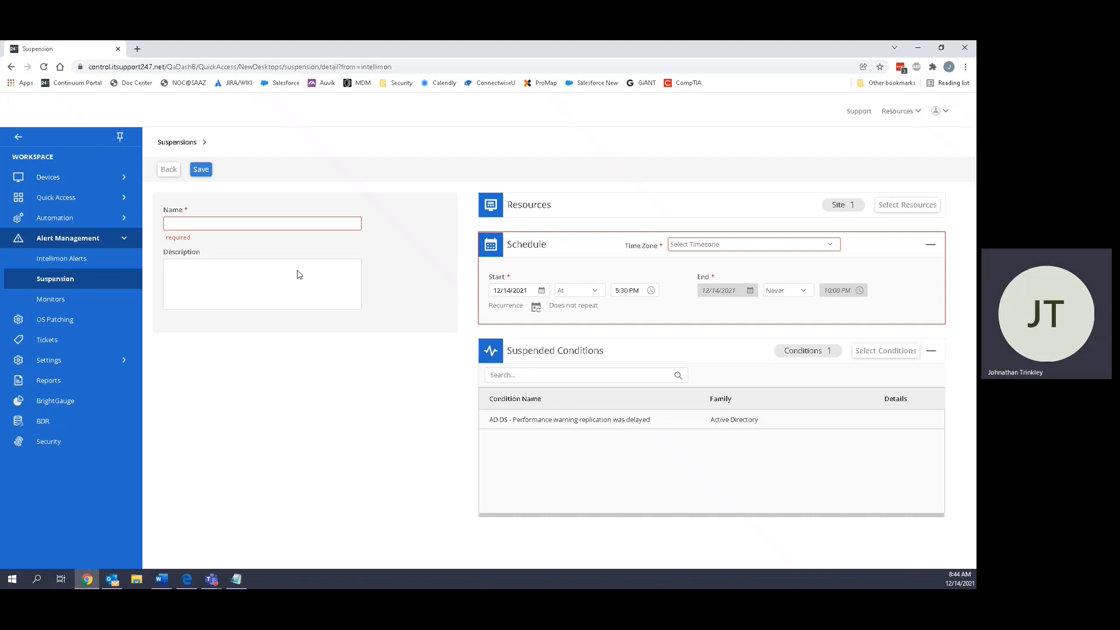
Leave the suspension rule unsaved, browse the Intellimon alerts, and select the "COMODO Virtual Service Manager- Not In Running State" alert.
{"action": "left_click", "coordinate": [74, 266]}
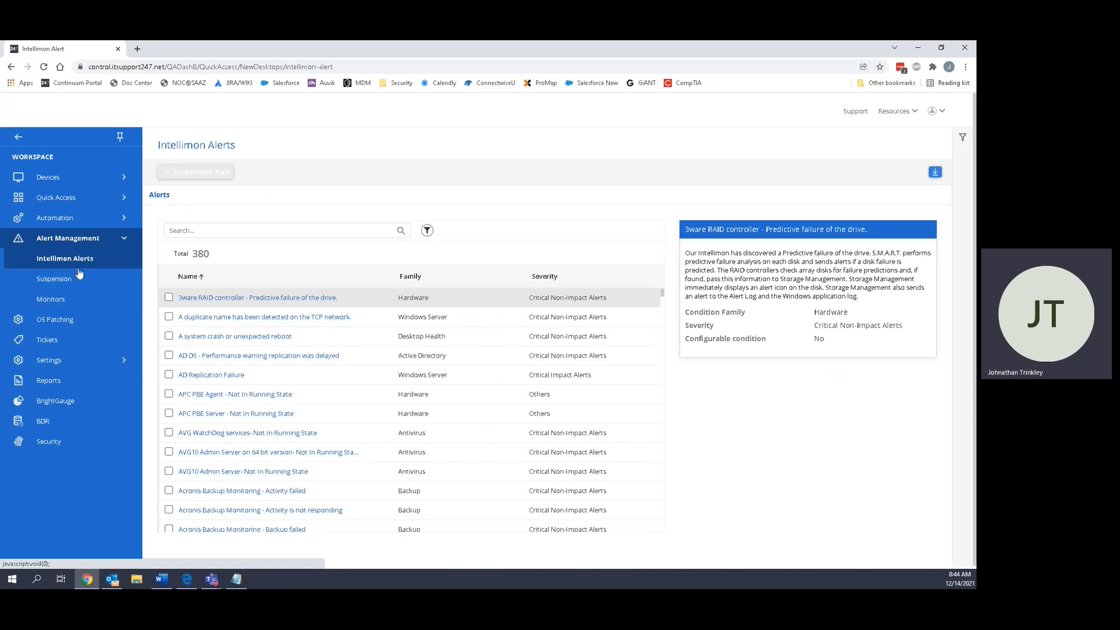
{"action": "scroll", "coordinate": [344, 437], "scroll_direction": "down", "scroll_amount": 6}
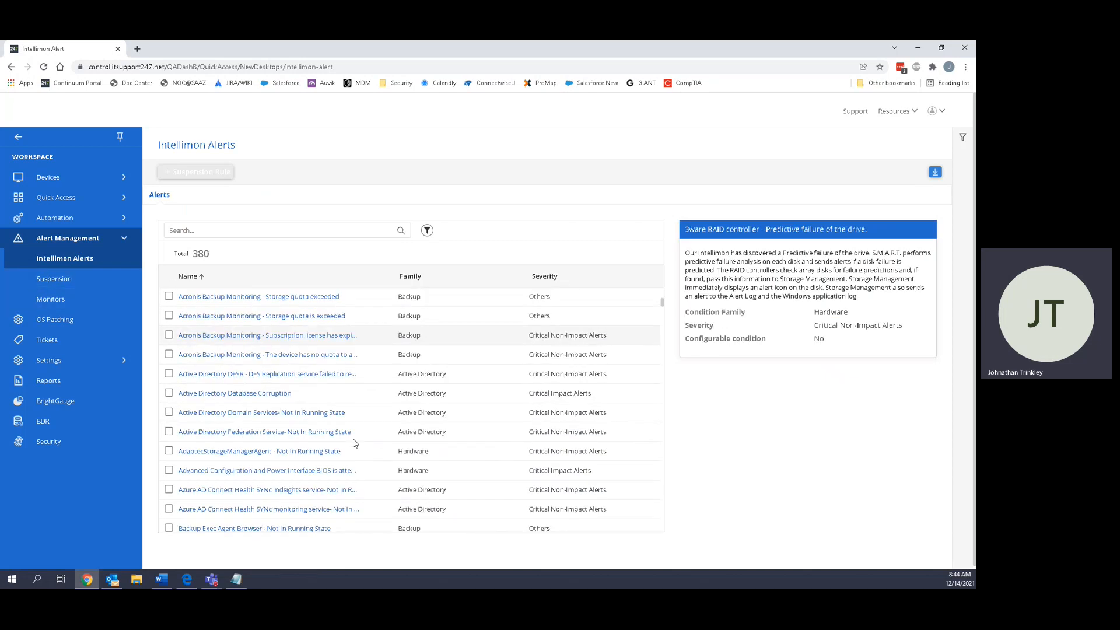
{"action": "scroll", "coordinate": [238, 428], "scroll_direction": "down", "scroll_amount": 2}
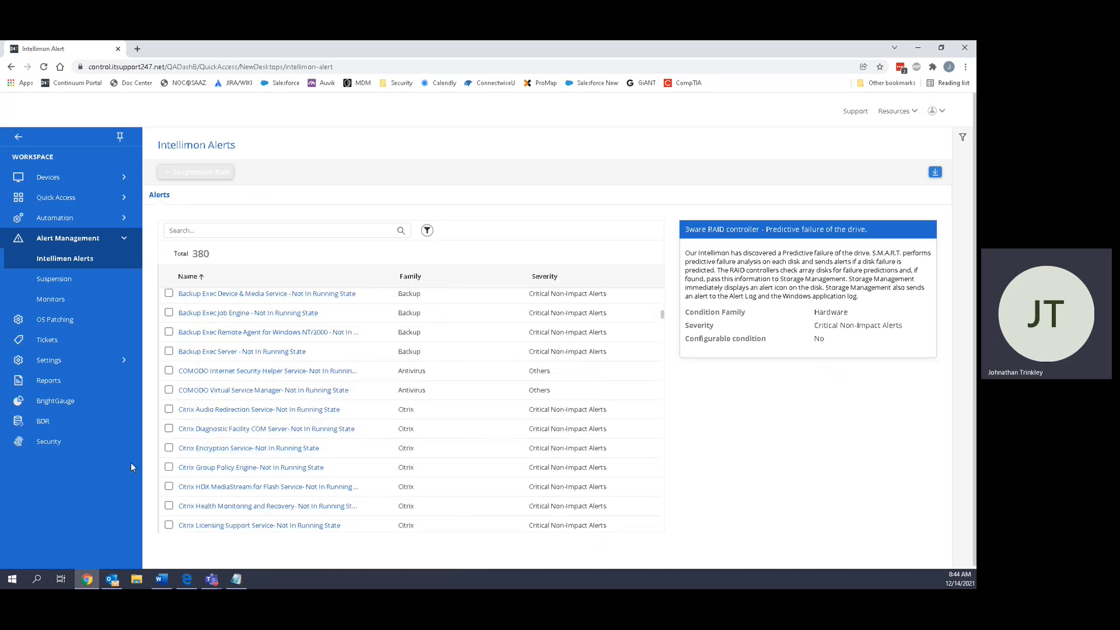
{"action": "left_click", "coordinate": [169, 390]}
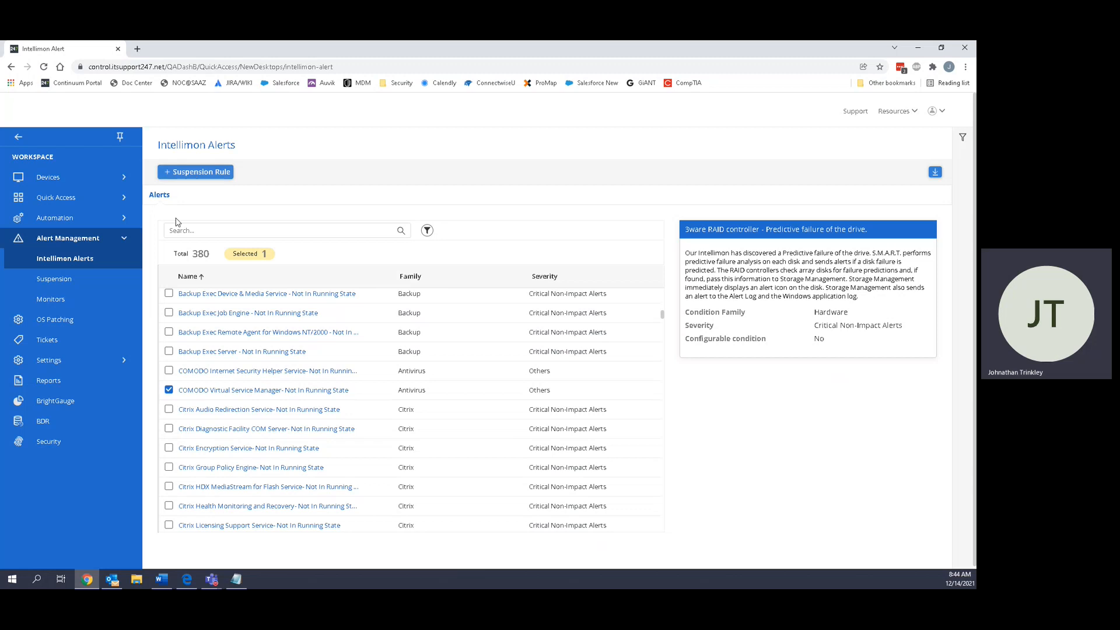
View the Monitors page, and open the Custom Fields settings.
{"action": "left_click", "coordinate": [51, 300]}
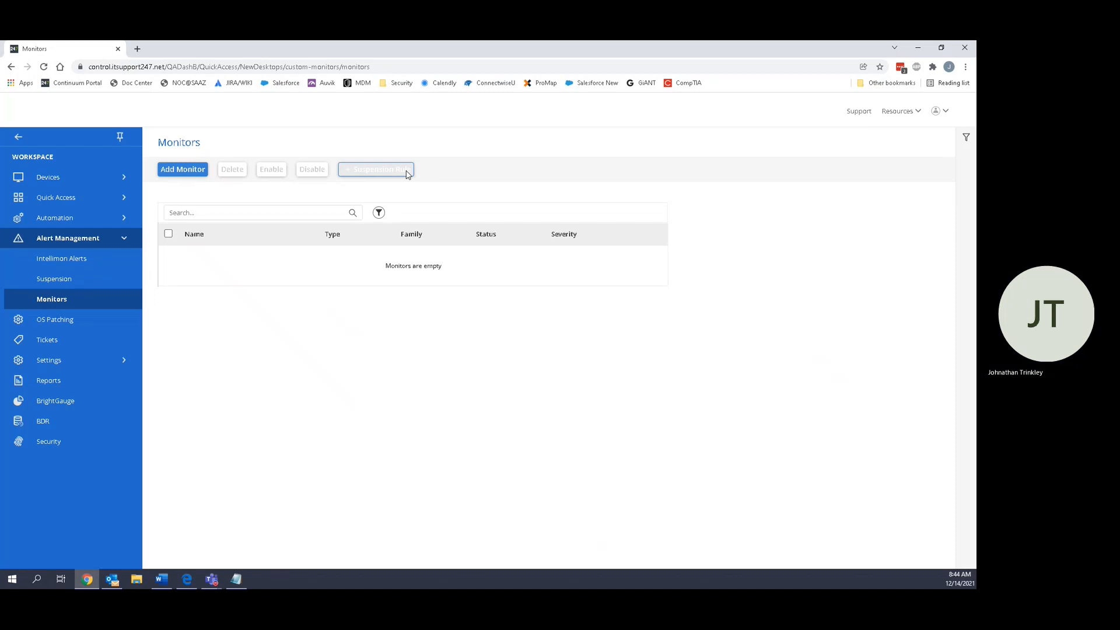
{"action": "left_click", "coordinate": [132, 240]}
{"action": "left_click", "coordinate": [70, 298]}
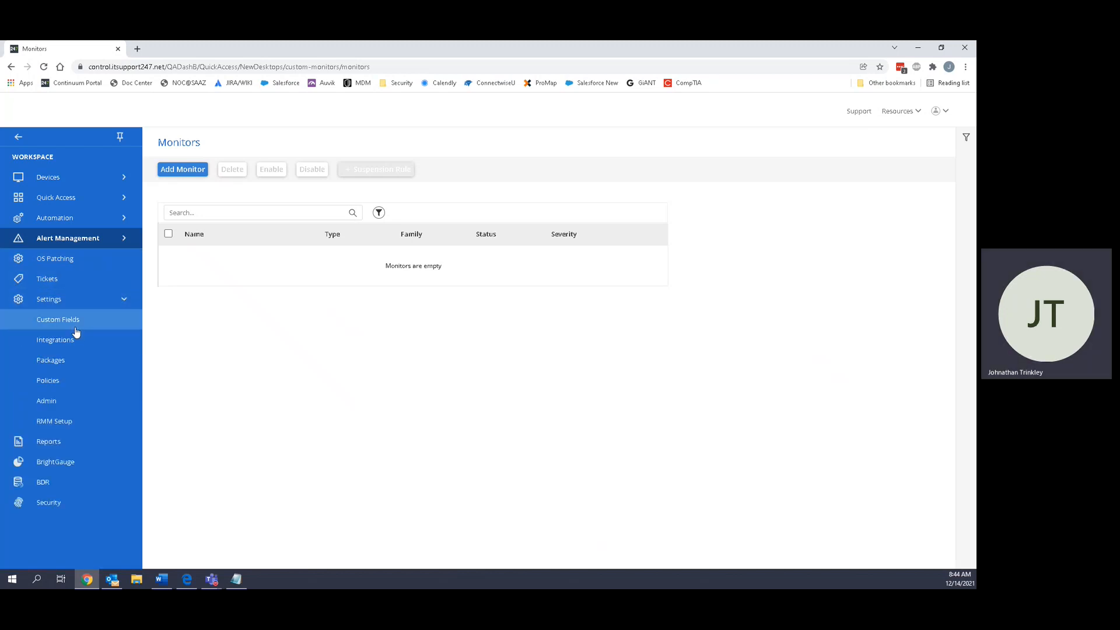
{"action": "left_click", "coordinate": [78, 318]}
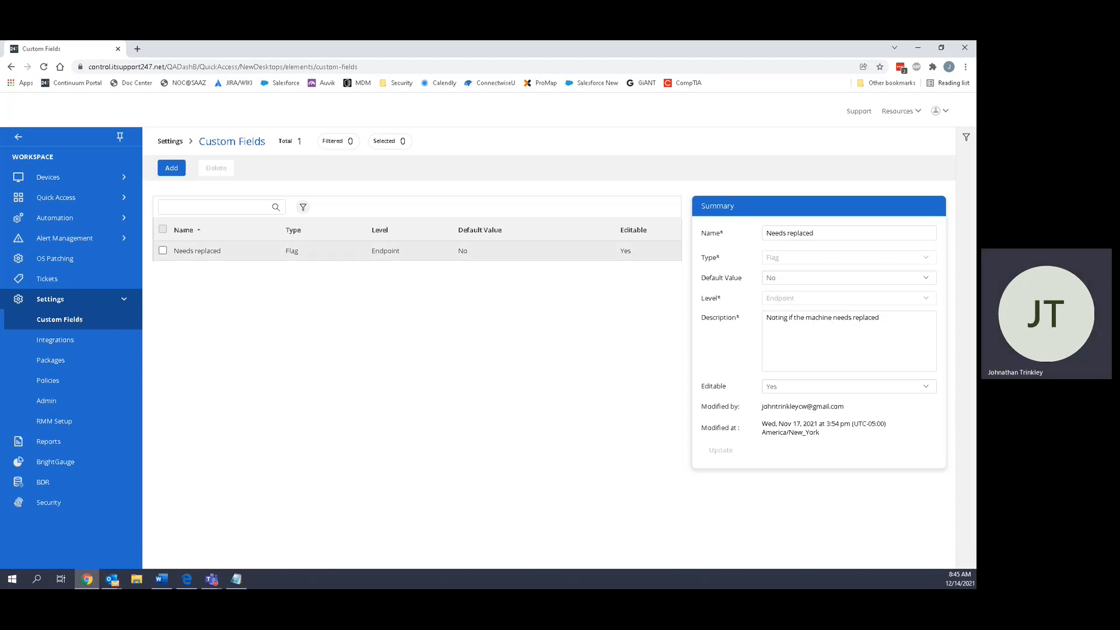
{"action": "key", "text": "alt+Tab"}
{"action": "key", "text": "alt+Tab"}
{"action": "key", "text": "alt+Tab"}
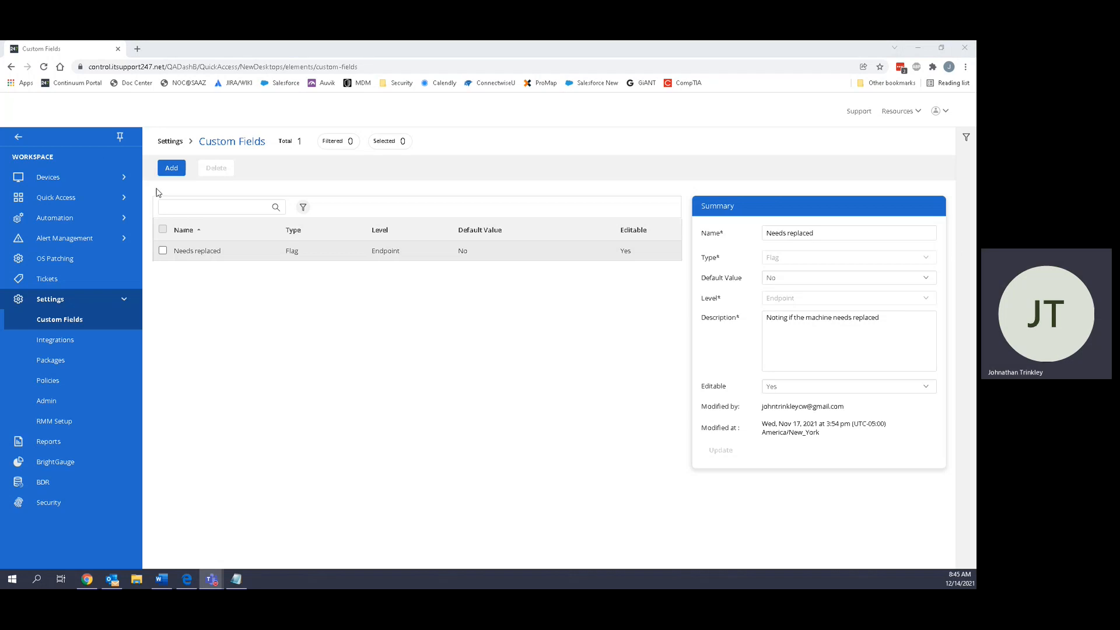
Start a new custom field, review its Type, Level and Editable options, and return to the existing "Needs replaced" field unsaved.
{"action": "left_click", "coordinate": [172, 172]}
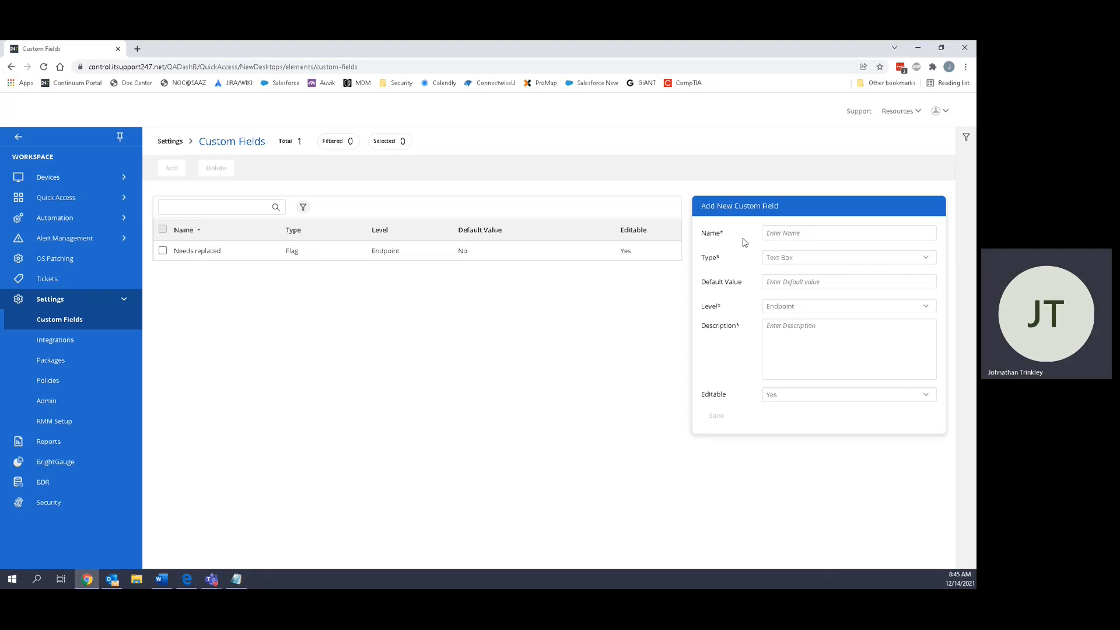
{"action": "left_click", "coordinate": [812, 261]}
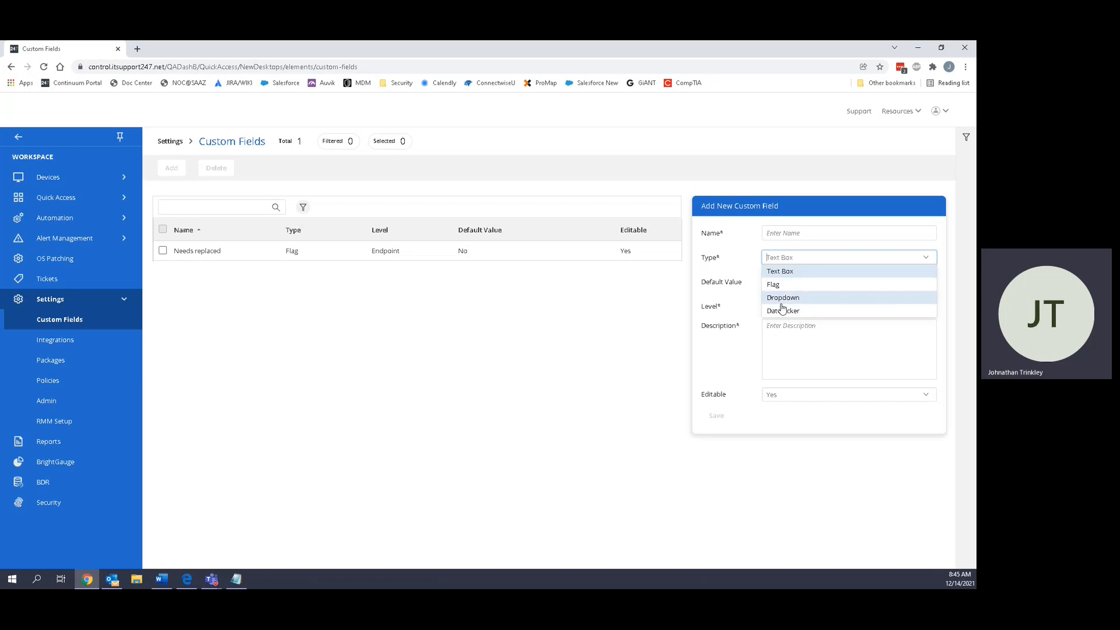
{"action": "left_click", "coordinate": [698, 308]}
{"action": "left_click", "coordinate": [789, 308]}
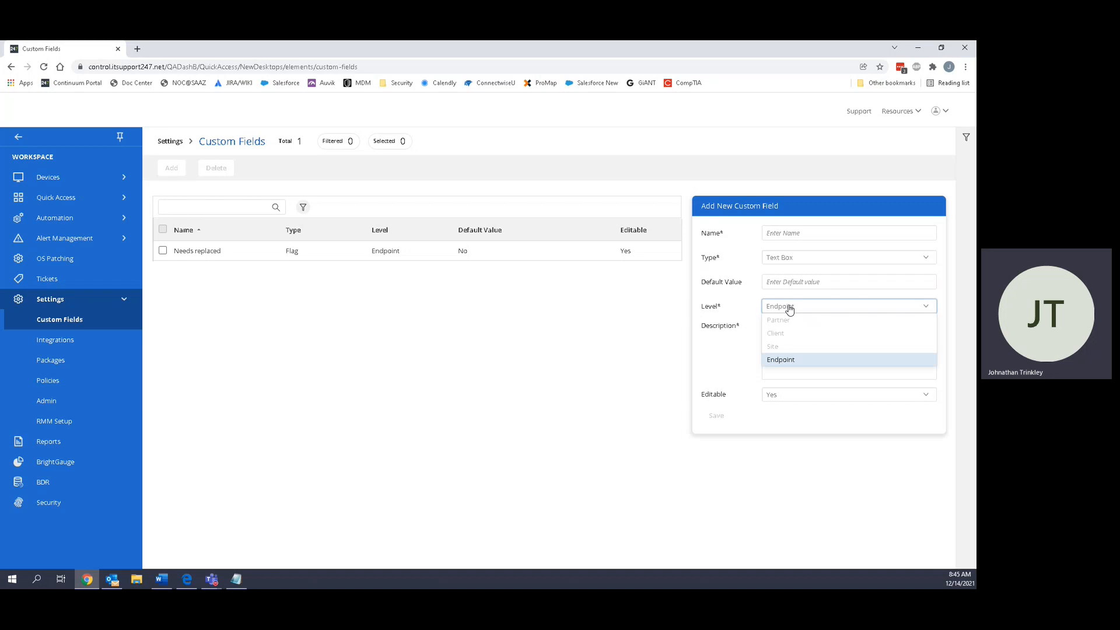
{"action": "left_click", "coordinate": [788, 308]}
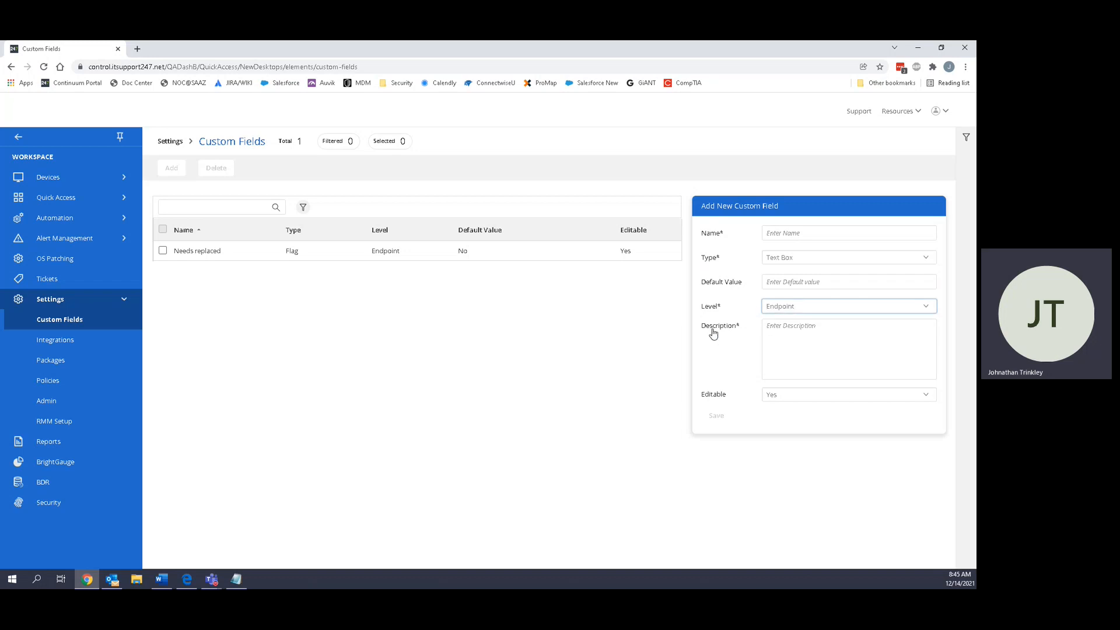
{"action": "left_click", "coordinate": [806, 393]}
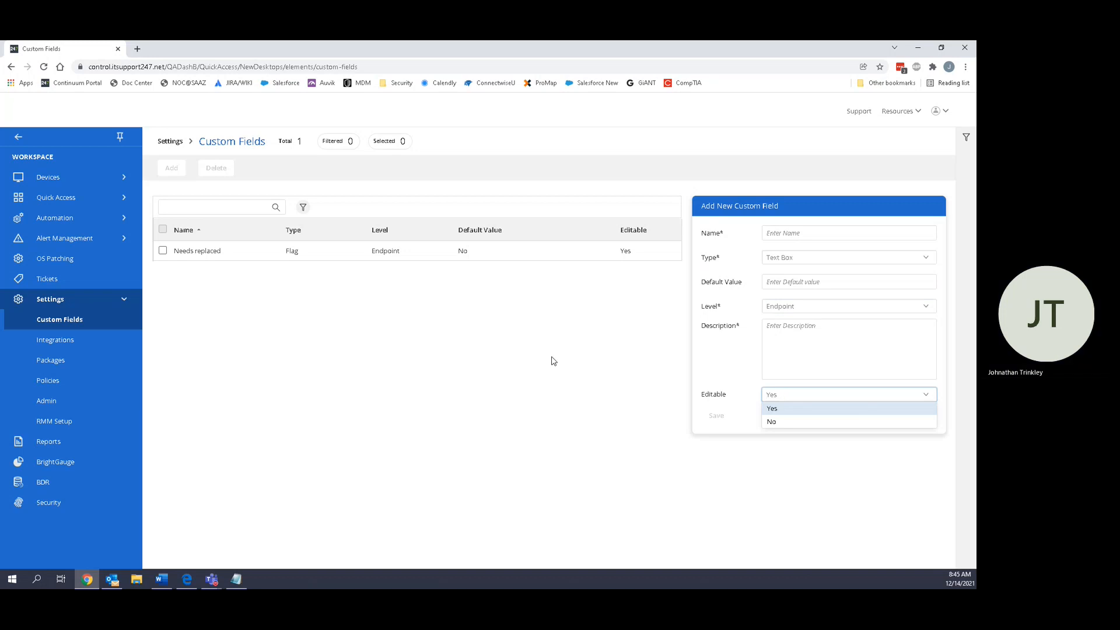
{"action": "left_click", "coordinate": [736, 349]}
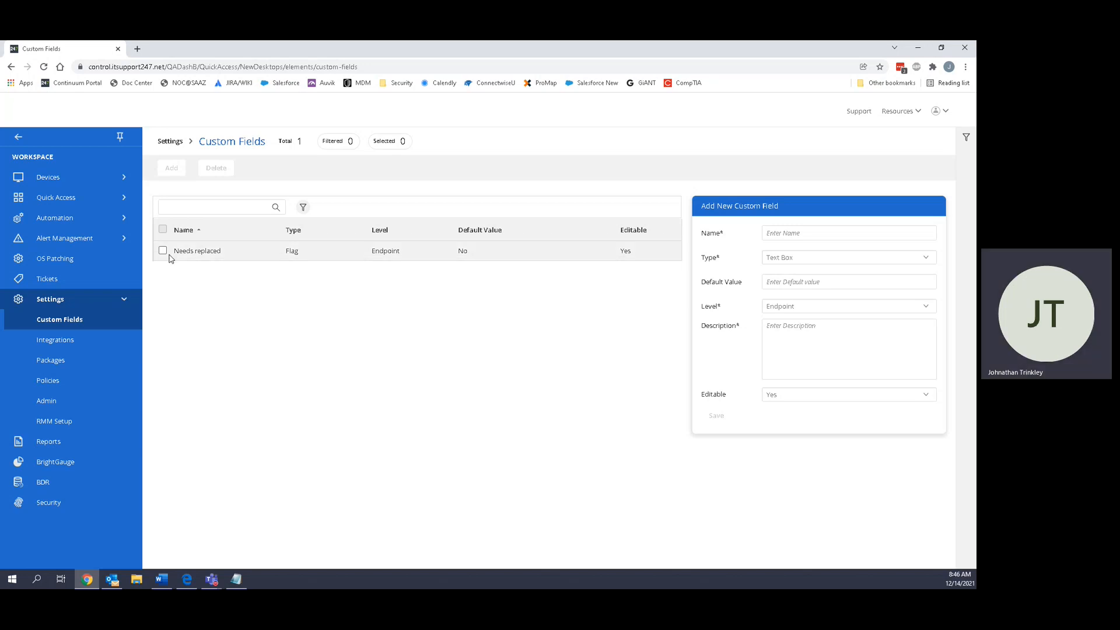
{"action": "left_click_drag", "start_coordinate": [175, 253], "coordinate": [232, 254]}
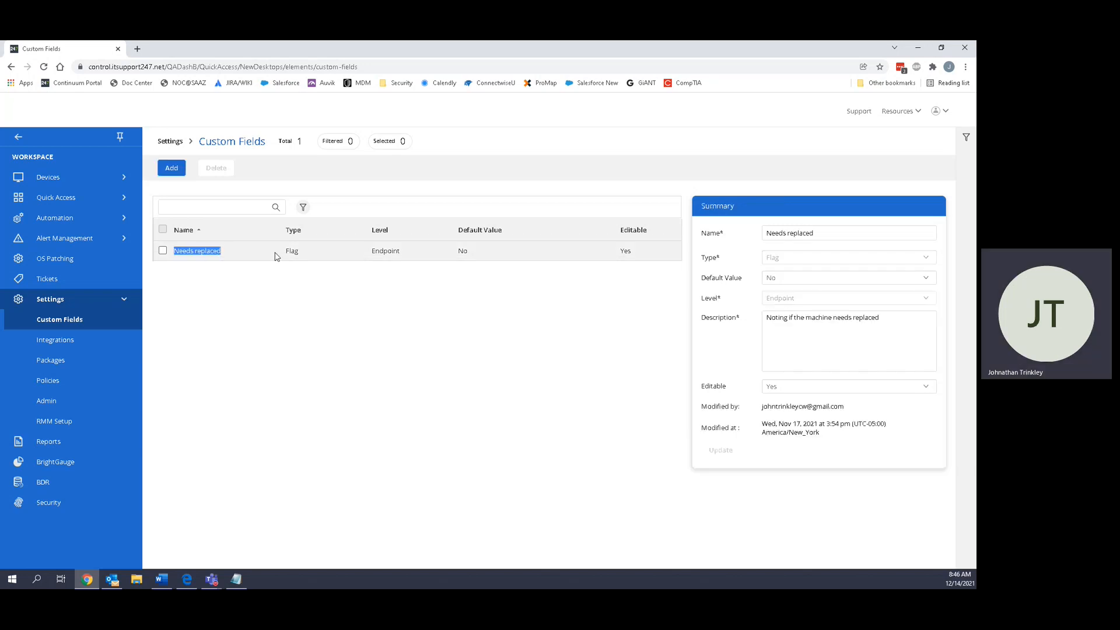
{"action": "left_click", "coordinate": [294, 277]}
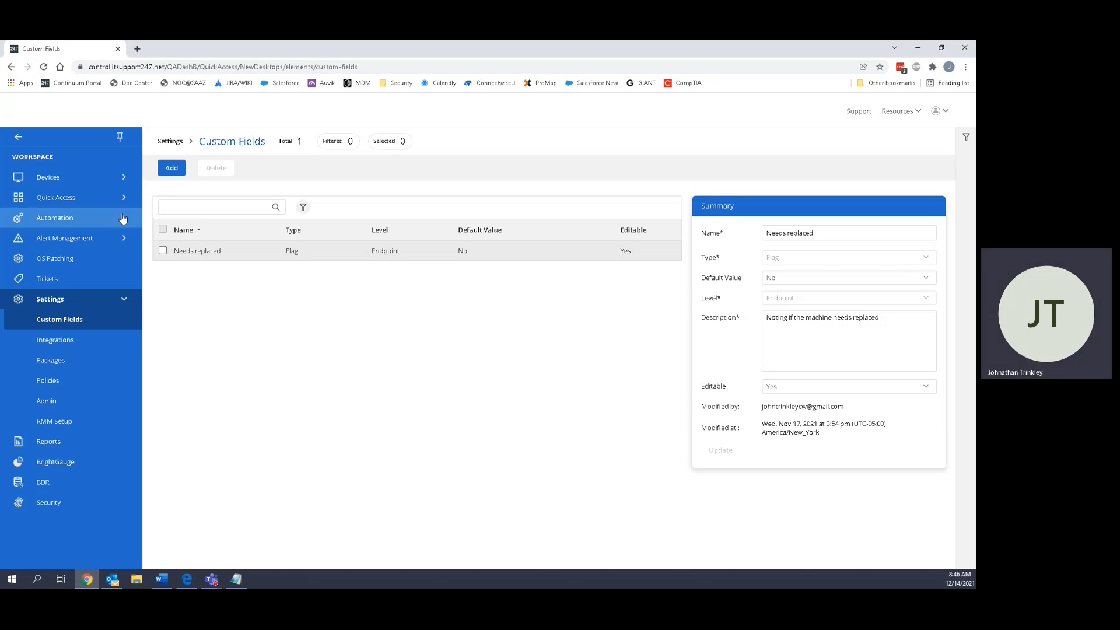
Open the test site's desktop device from the computers list and show its custom fields.
{"action": "left_click", "coordinate": [83, 177]}
{"action": "left_click", "coordinate": [53, 199]}
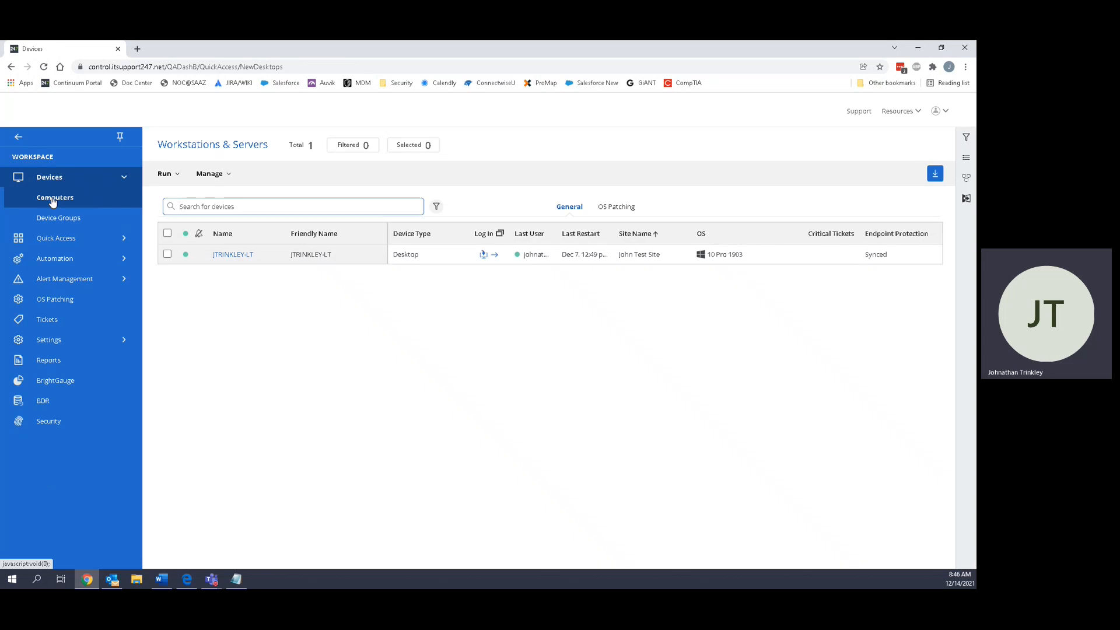
{"action": "left_click", "coordinate": [415, 349]}
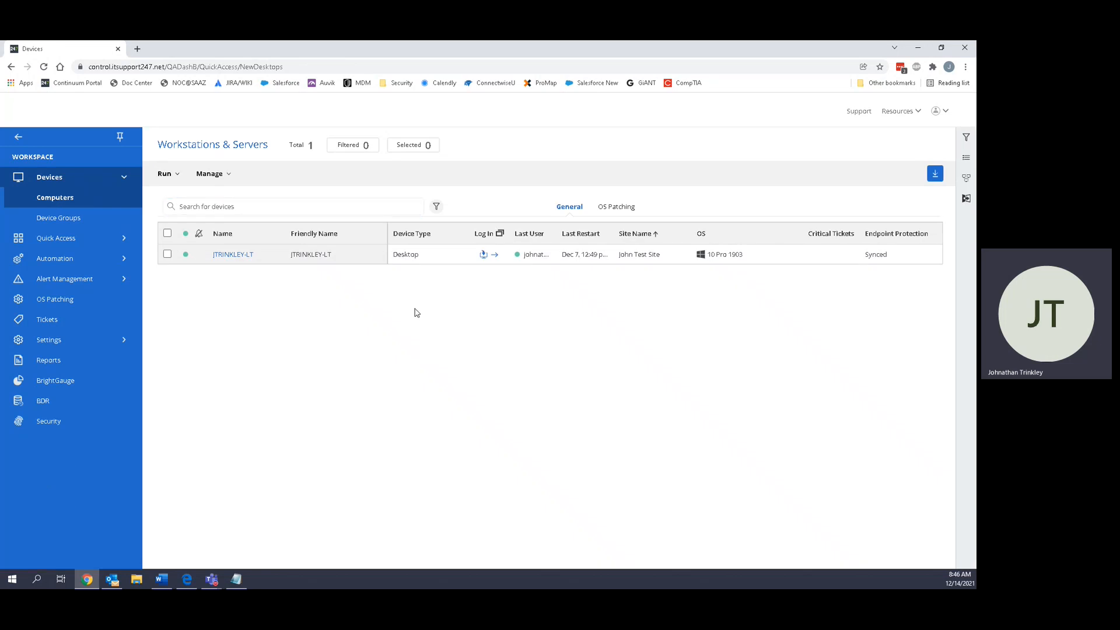
{"action": "left_click", "coordinate": [235, 256]}
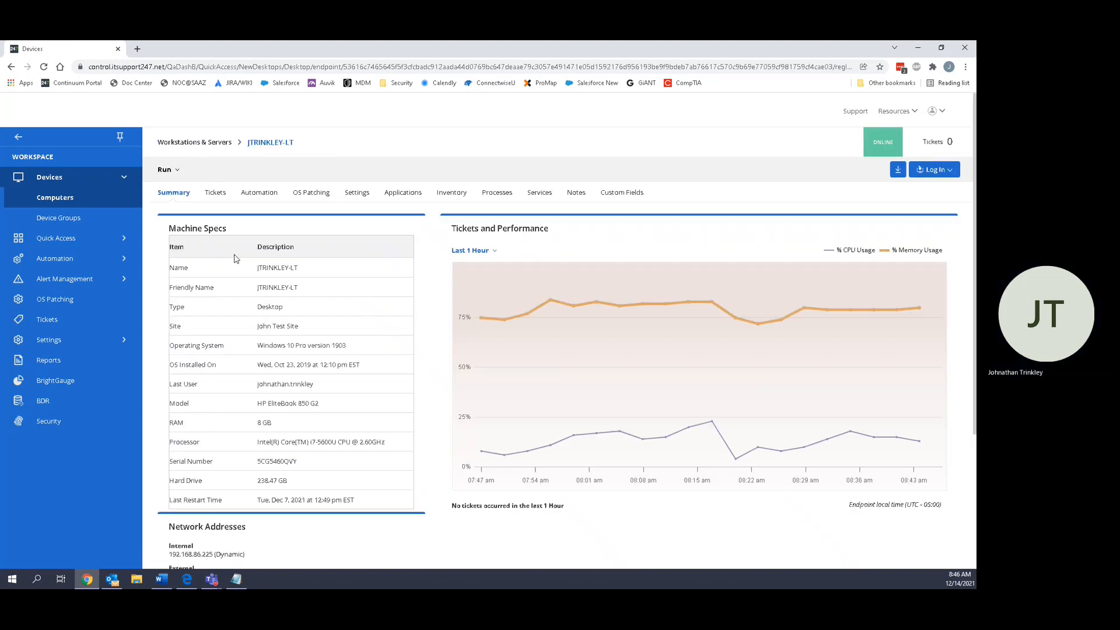
{"action": "left_click", "coordinate": [637, 197]}
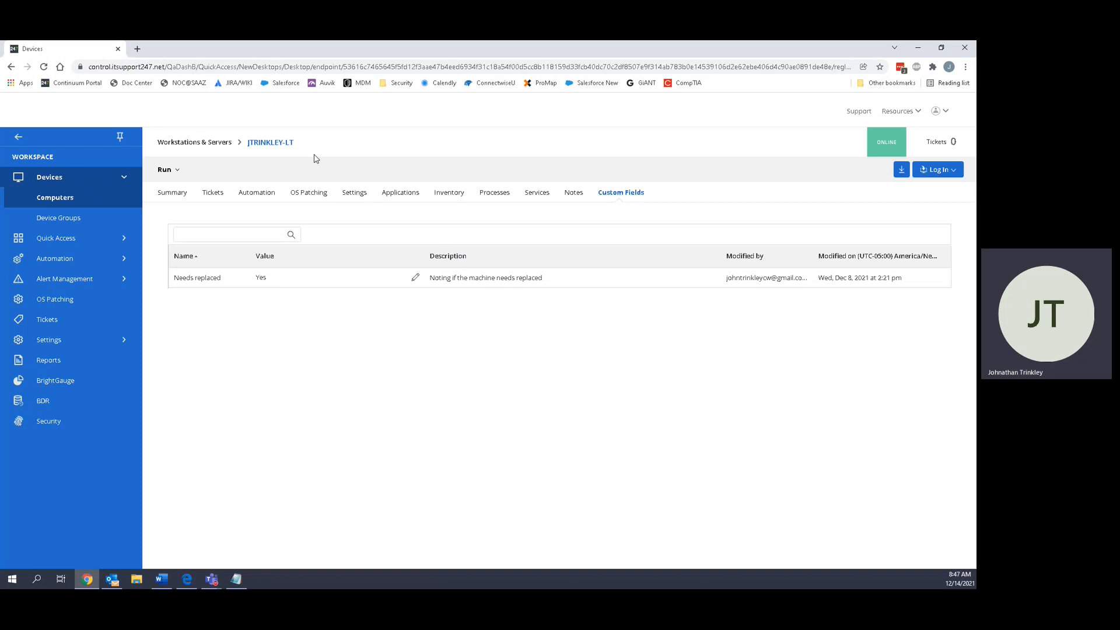
{"action": "left_click_drag", "start_coordinate": [295, 145], "coordinate": [247, 144]}
{"action": "left_click", "coordinate": [352, 158]}
Edit the device's "Needs replaced" custom field and save it as Yes.
{"action": "left_click", "coordinate": [415, 278]}
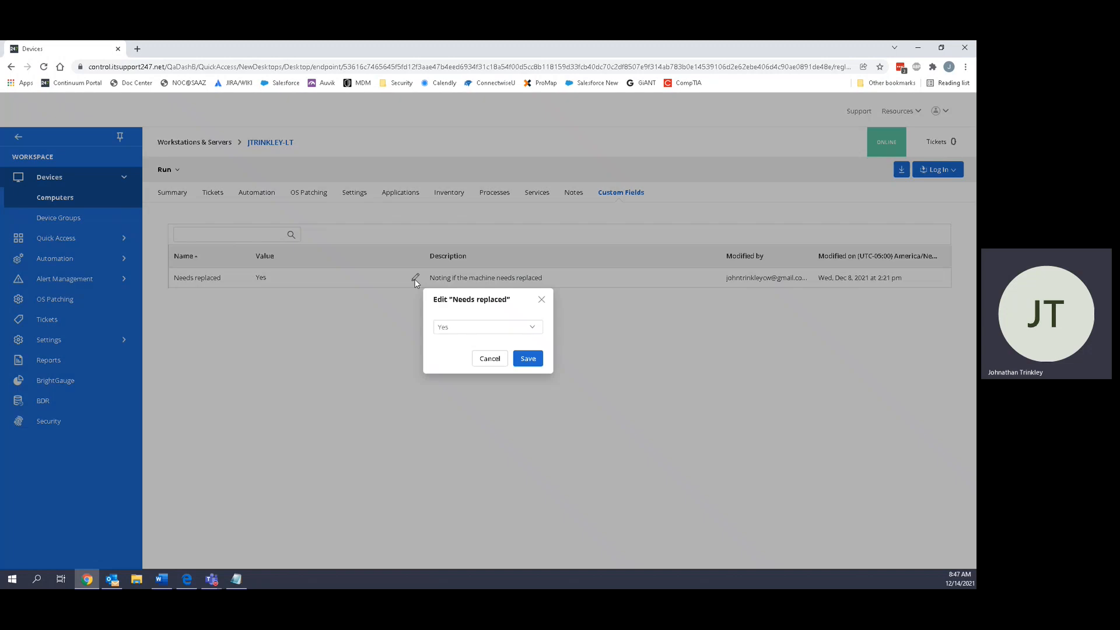
{"action": "left_click", "coordinate": [455, 327]}
{"action": "left_click", "coordinate": [453, 347]}
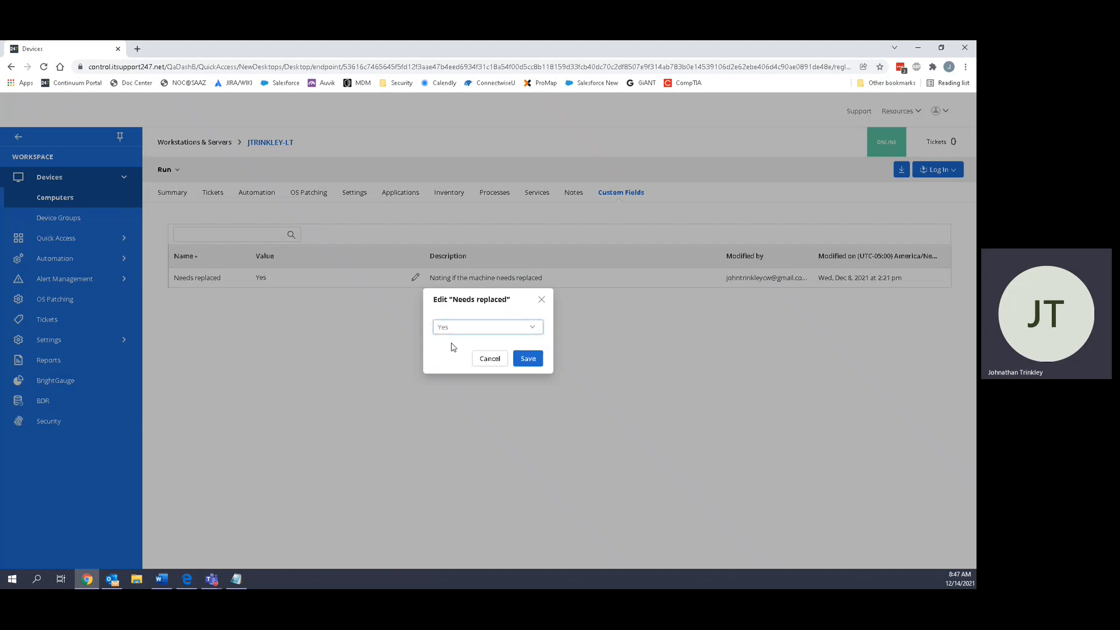
{"action": "left_click", "coordinate": [524, 361]}
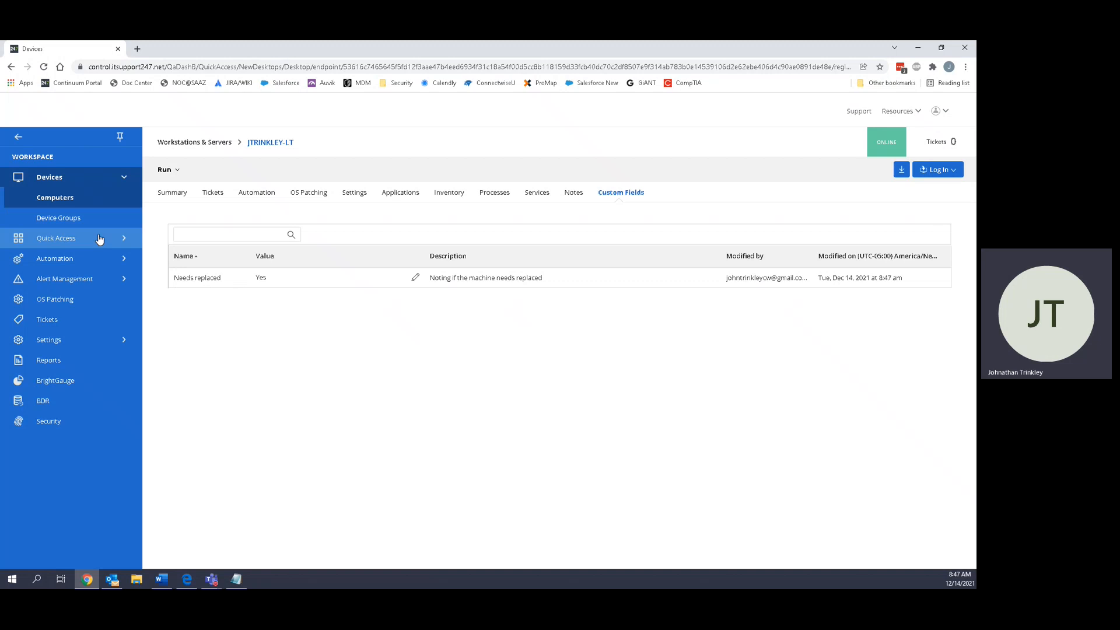
Open the device groups and start a new dynamic group.
{"action": "left_click", "coordinate": [54, 220]}
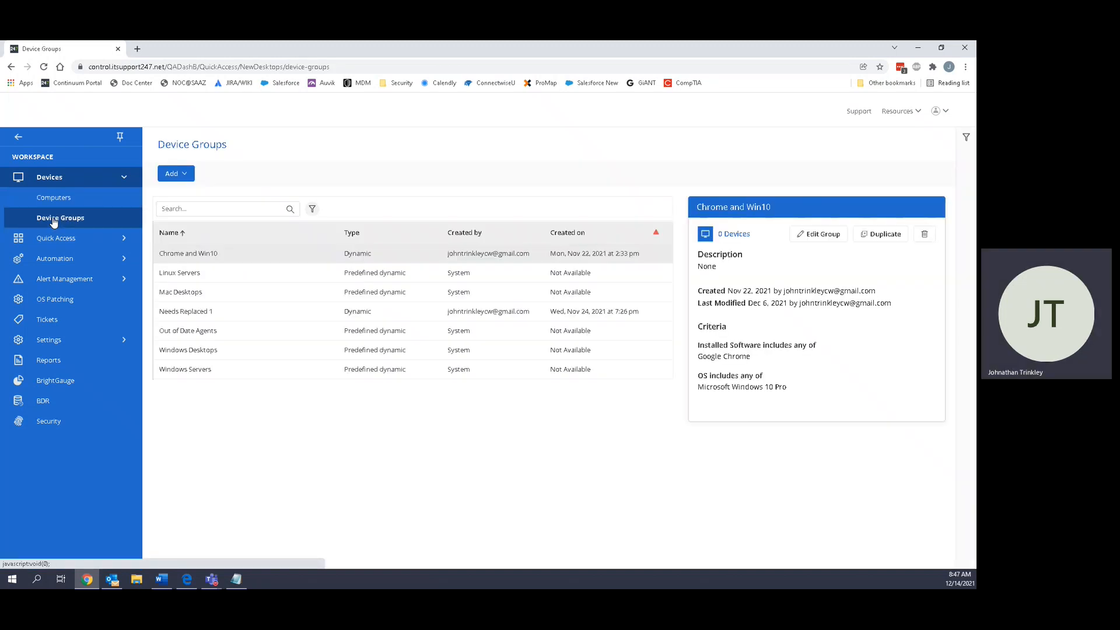
{"action": "left_click", "coordinate": [176, 174]}
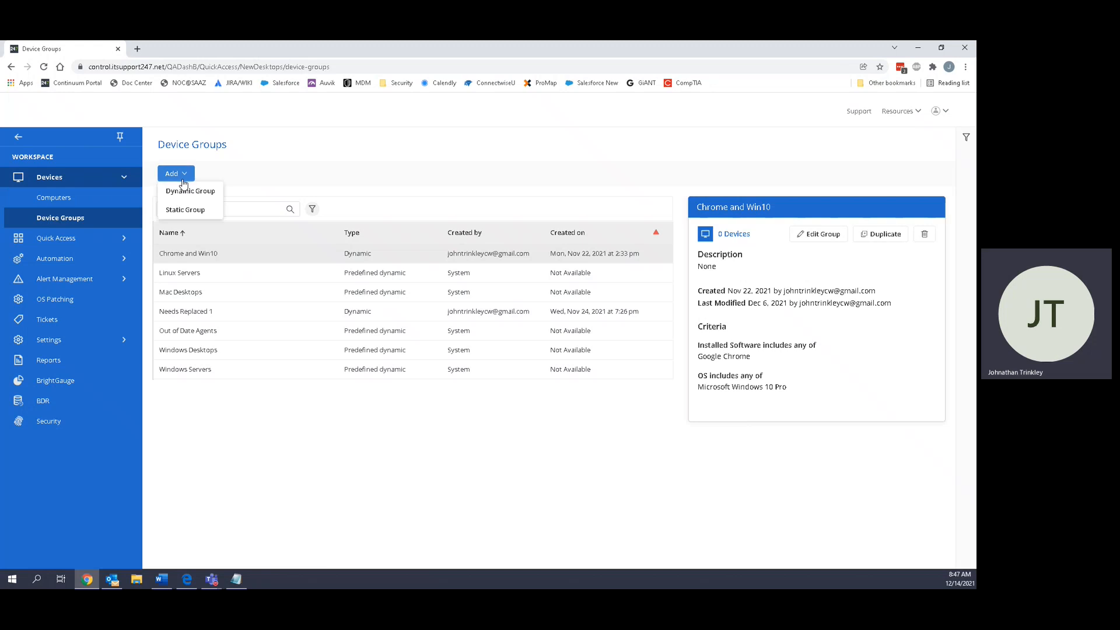
{"action": "left_click", "coordinate": [185, 196]}
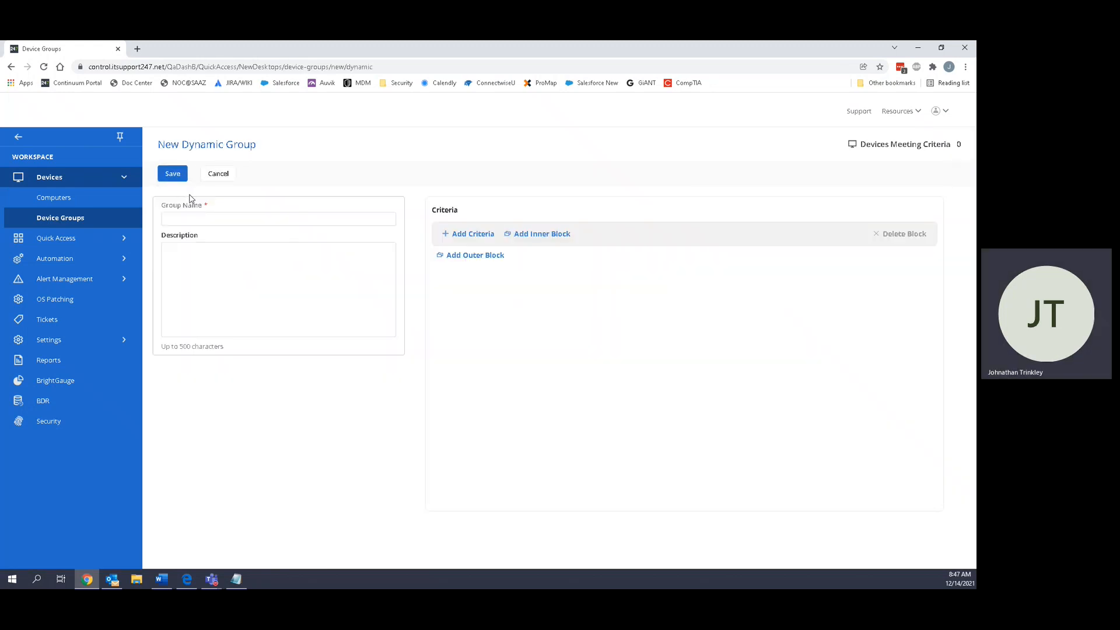
{"action": "left_click", "coordinate": [192, 217]}
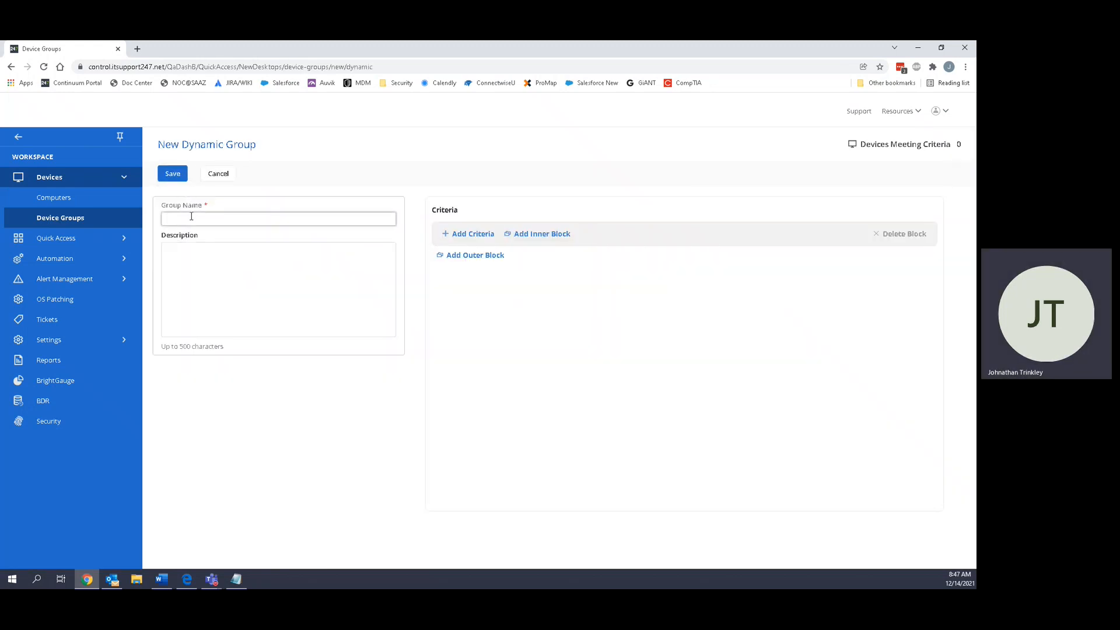
Add the criterion "Needs replaced" Equal True to the new dynamic group, and view the devices meeting the criteria.
{"action": "left_click", "coordinate": [468, 235]}
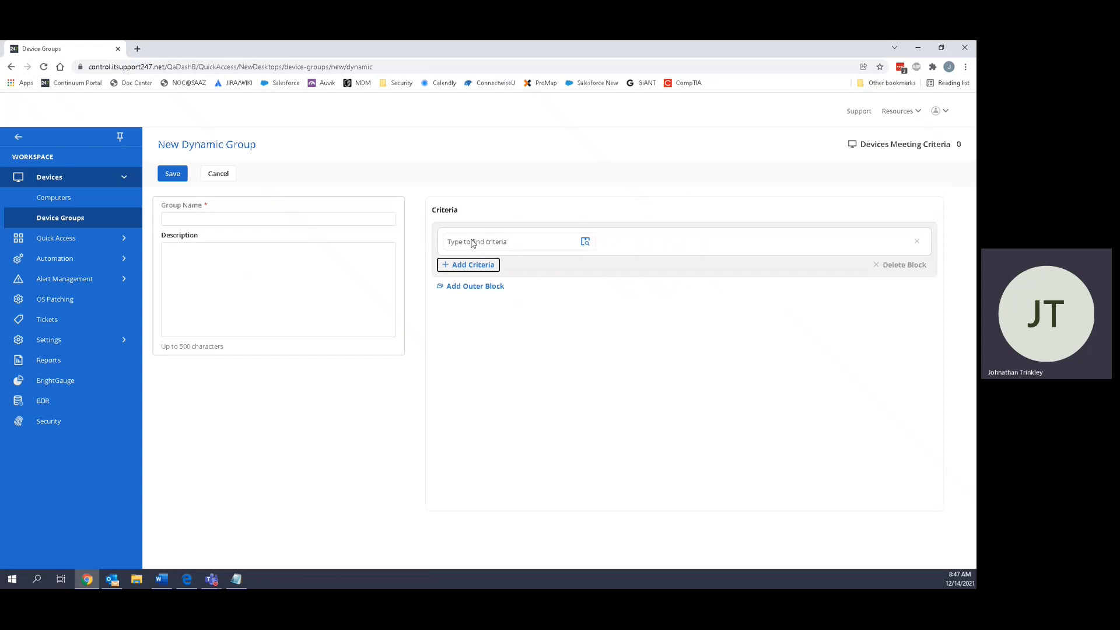
{"action": "left_click", "coordinate": [473, 242]}
{"action": "type", "text": "N"}
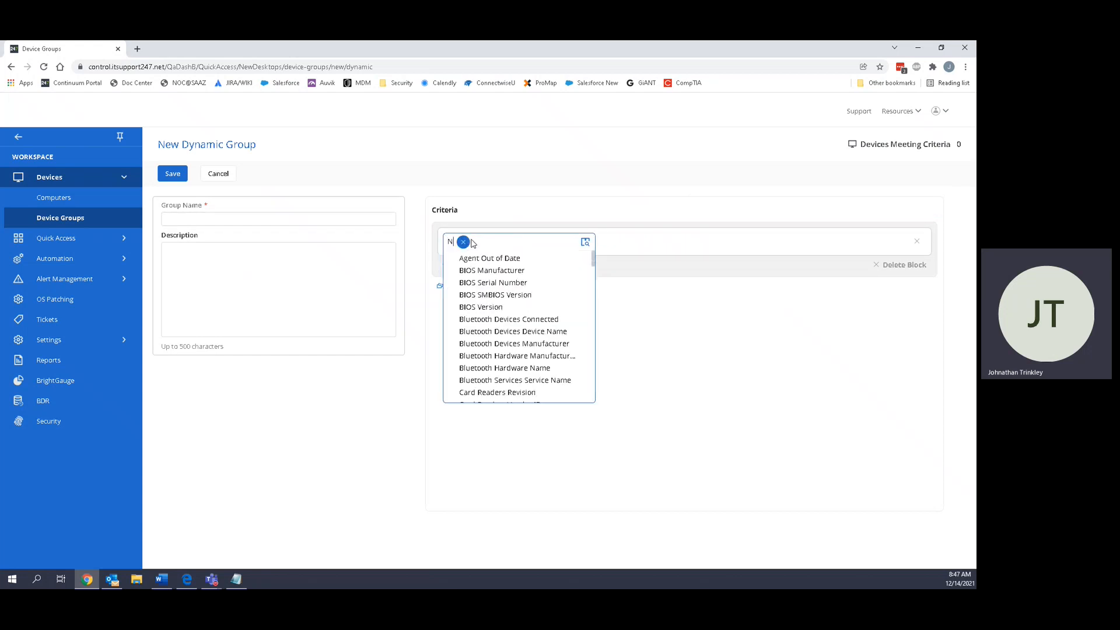
{"action": "type", "text": "eeds"}
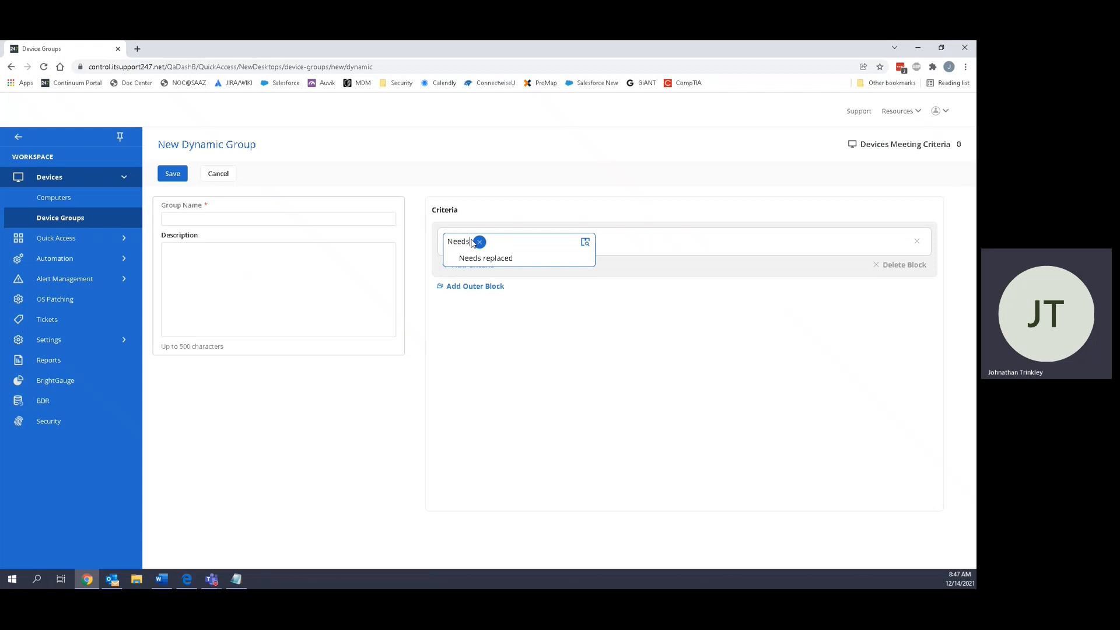
{"action": "left_click", "coordinate": [486, 258]}
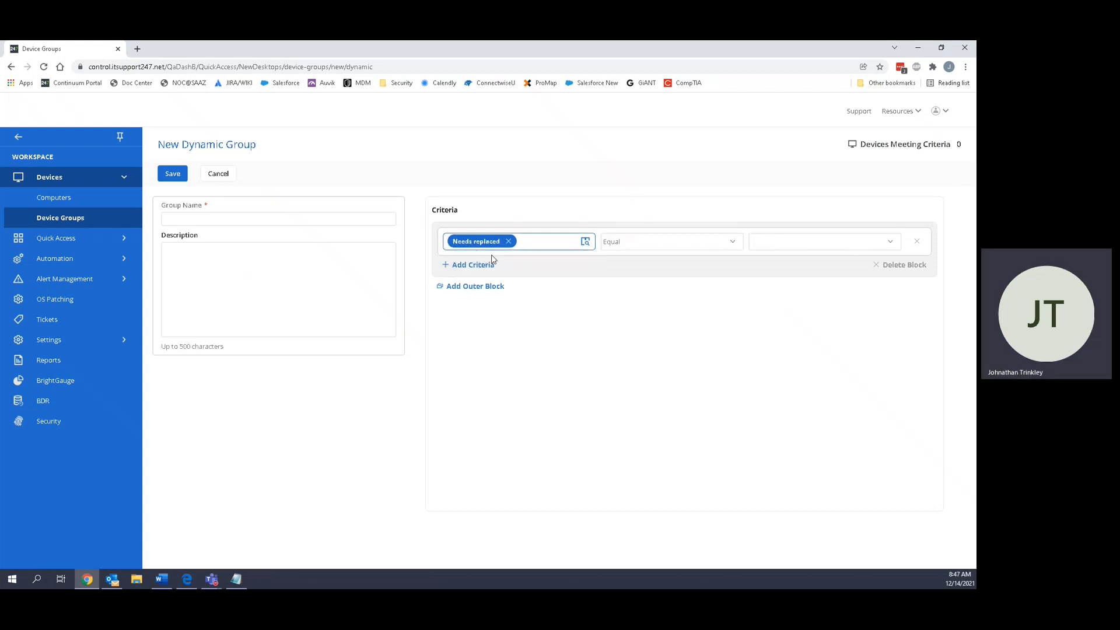
{"action": "left_click", "coordinate": [661, 247]}
{"action": "left_click", "coordinate": [802, 245]}
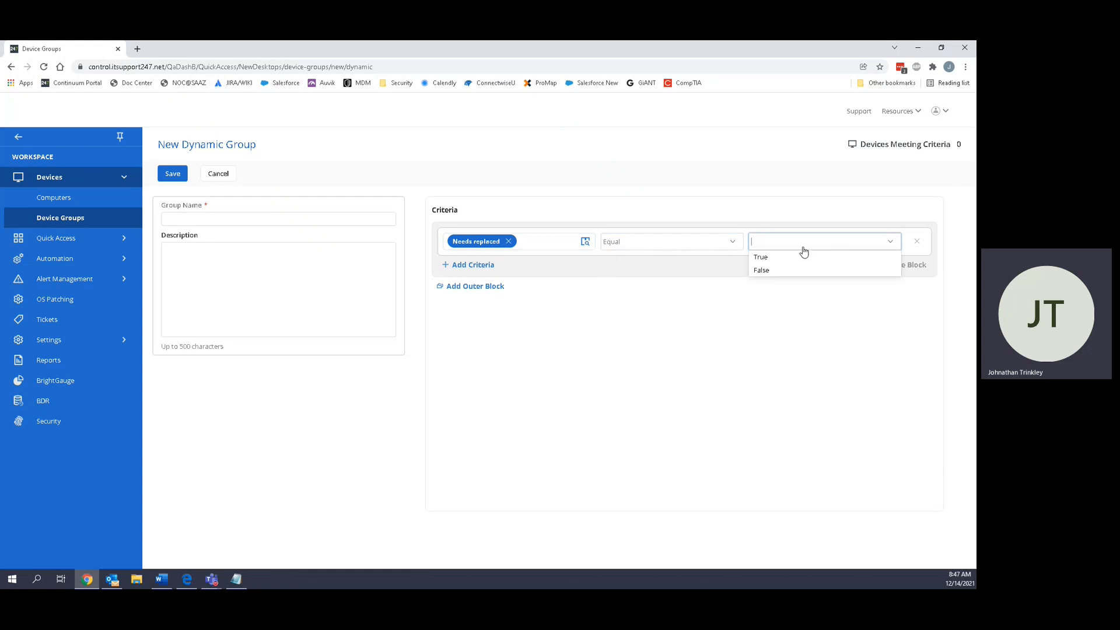
{"action": "left_click", "coordinate": [769, 260]}
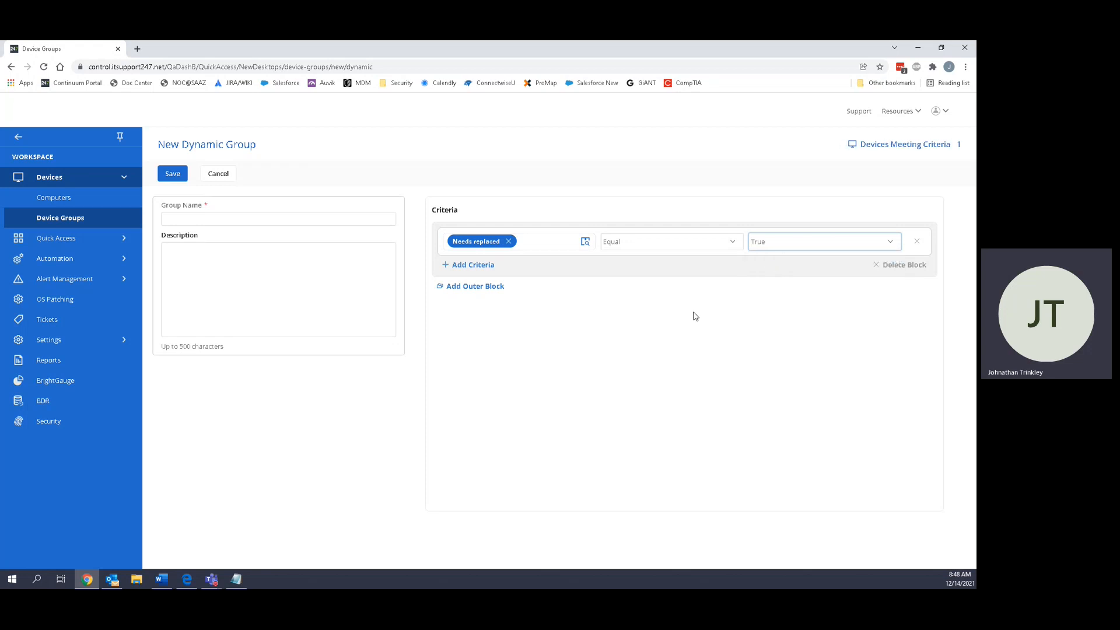
{"action": "left_click", "coordinate": [953, 148]}
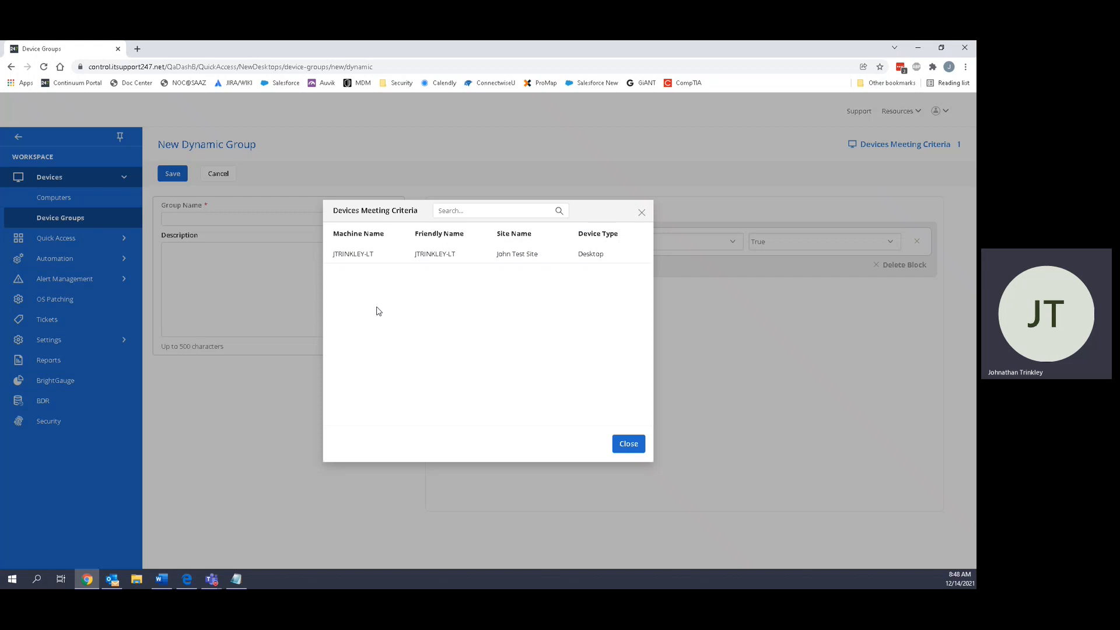
{"action": "left_click", "coordinate": [642, 446]}
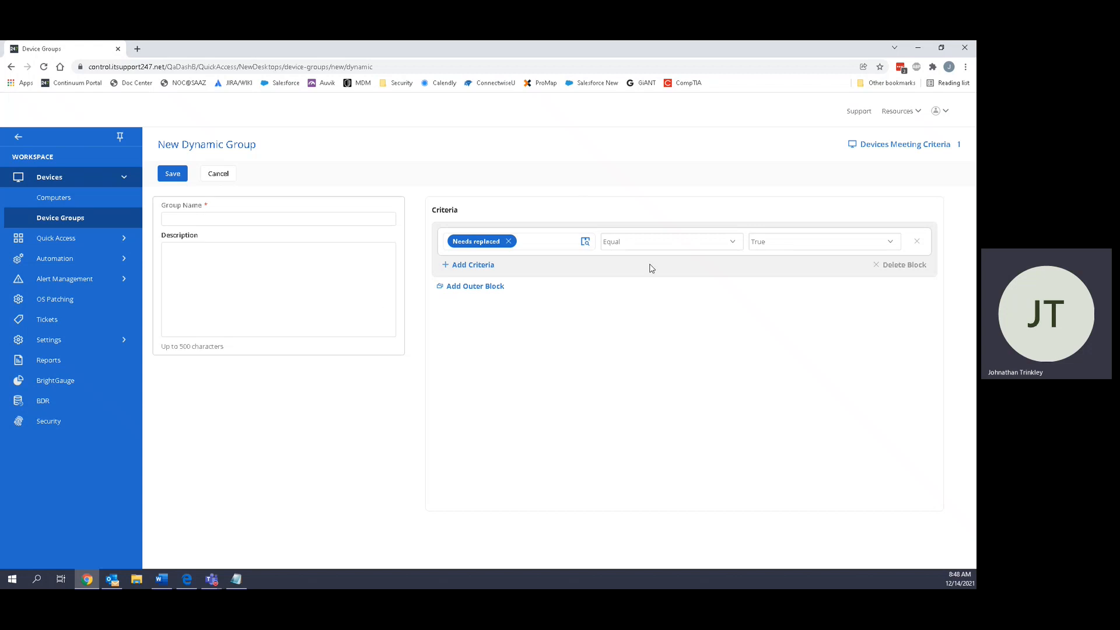
Filter the computers list by the "Needs Replaced 1" device group, and remove the filter again.
{"action": "left_click", "coordinate": [70, 203]}
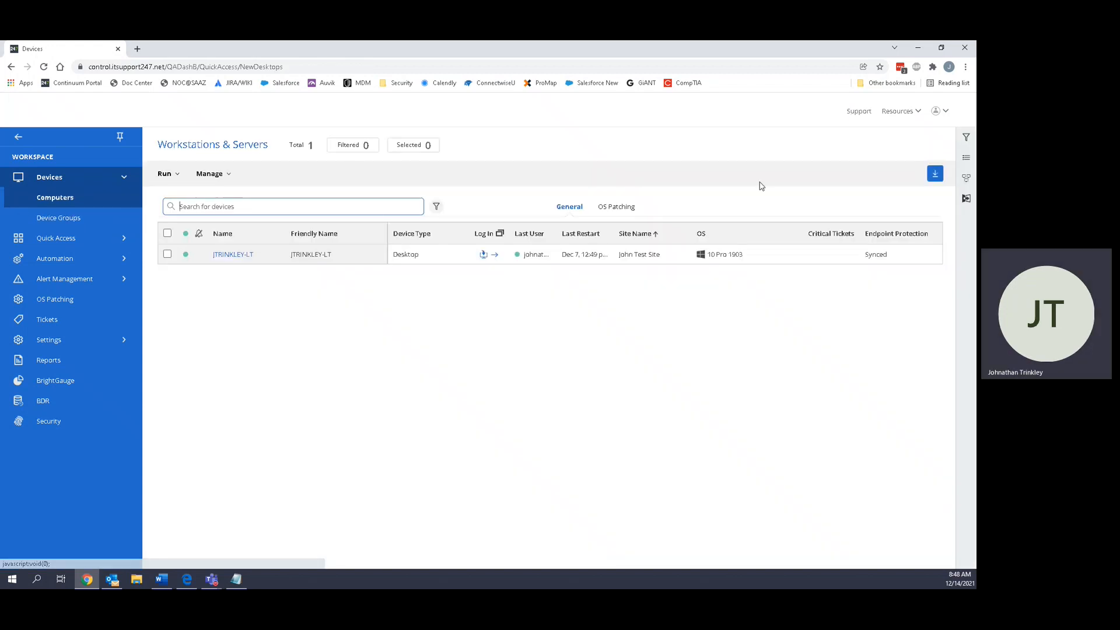
{"action": "left_click", "coordinate": [967, 141]}
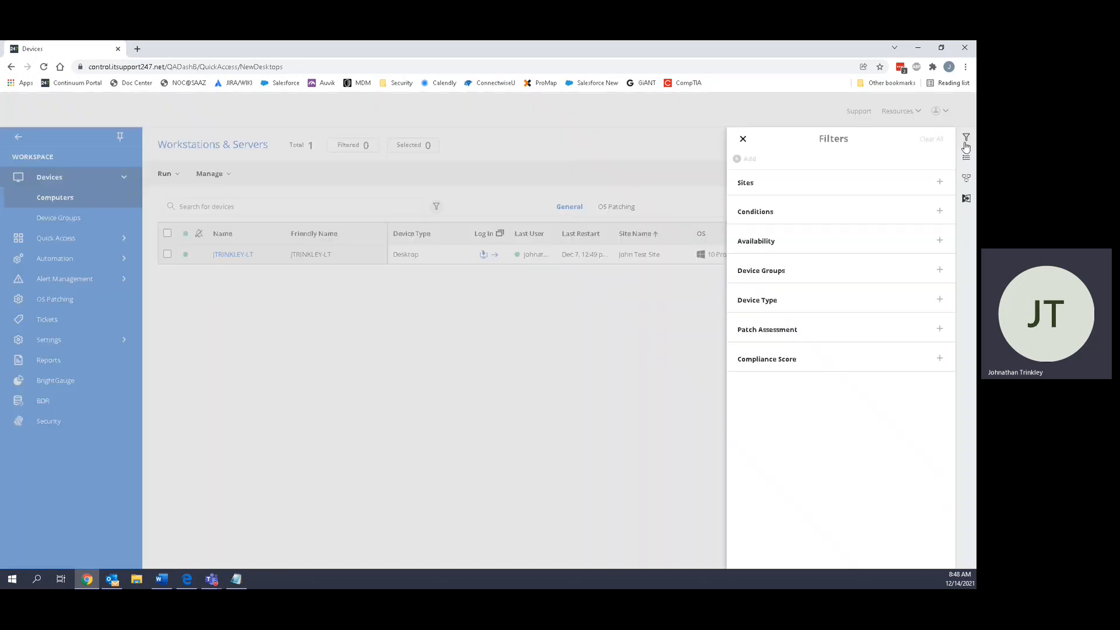
{"action": "left_click", "coordinate": [794, 279]}
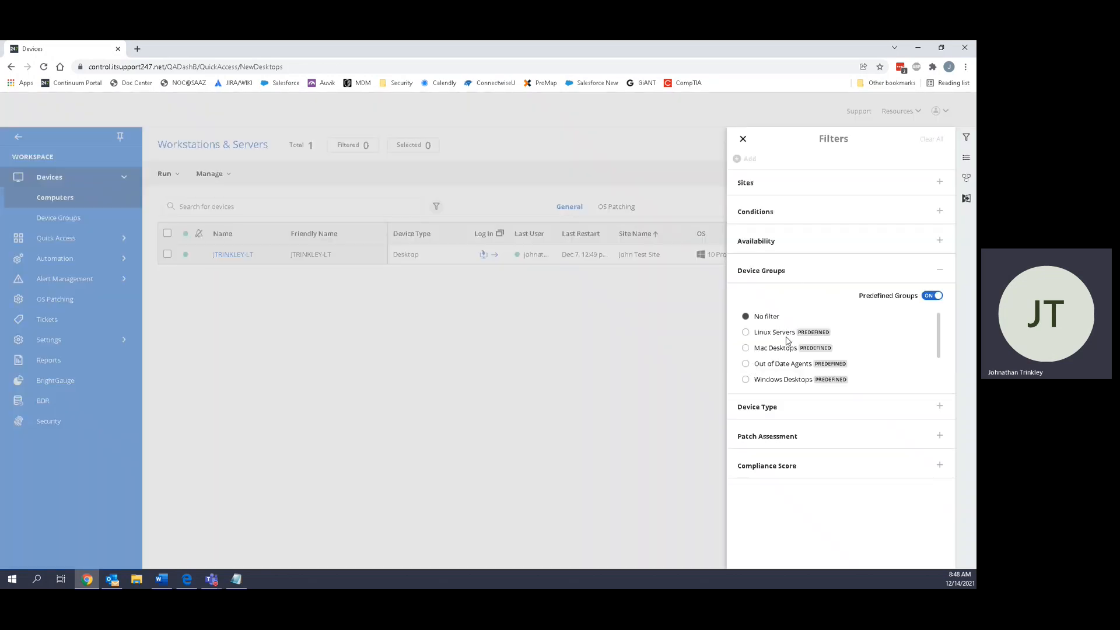
{"action": "scroll", "coordinate": [788, 344], "scroll_direction": "down", "scroll_amount": 2}
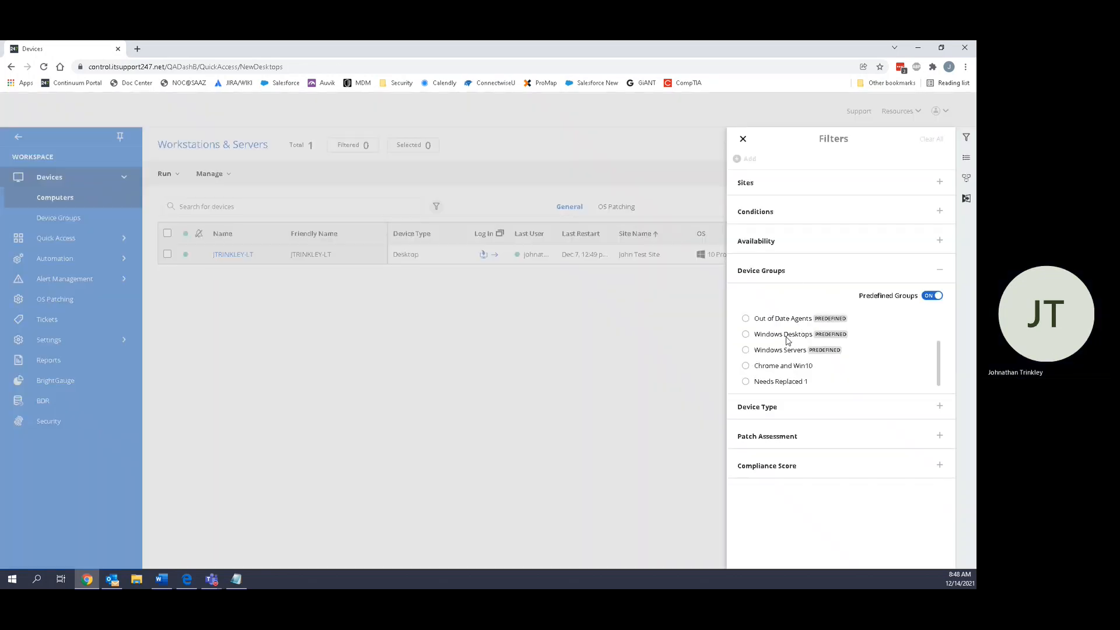
{"action": "left_click", "coordinate": [797, 383]}
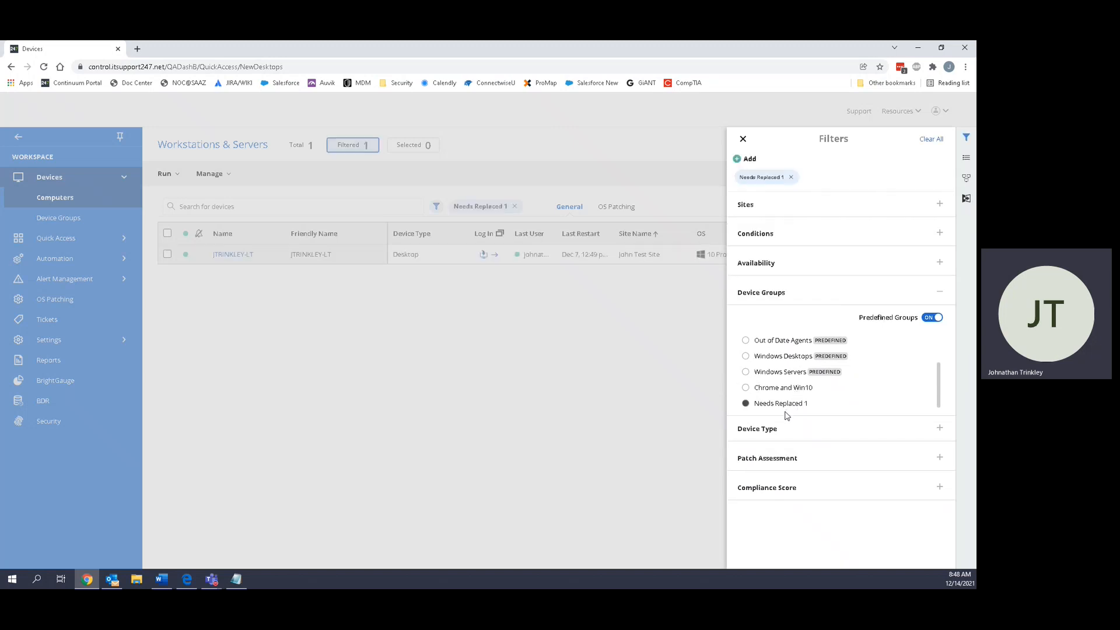
{"action": "left_click", "coordinate": [743, 140]}
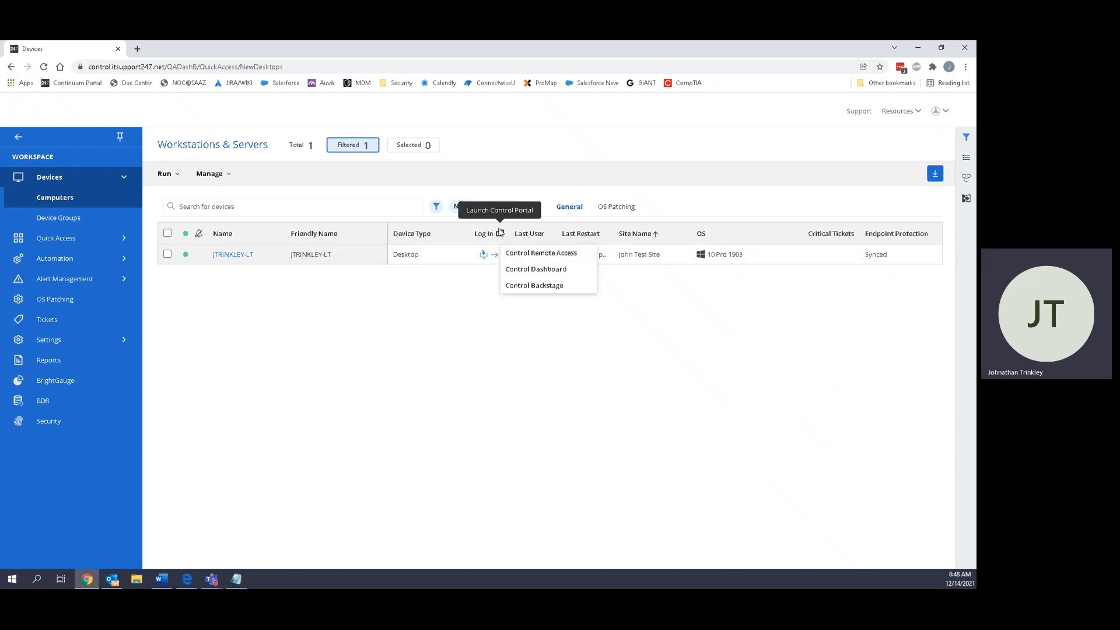
{"action": "left_click", "coordinate": [515, 208]}
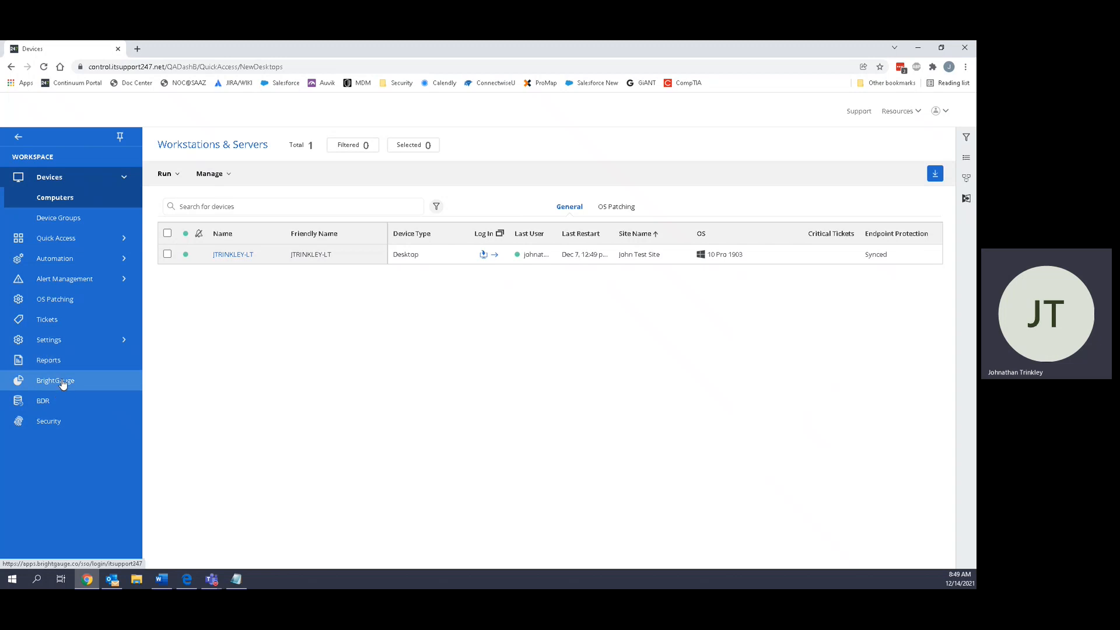
Open the reports home page and go to the management of Executive Report templates.
{"action": "left_click", "coordinate": [53, 361]}
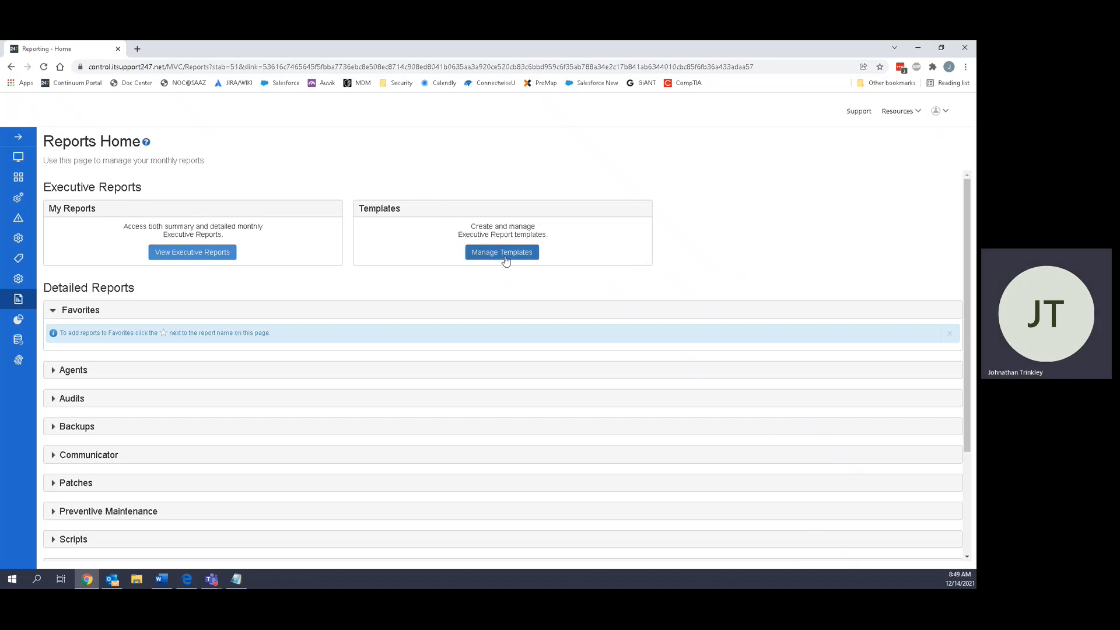
{"action": "left_click", "coordinate": [504, 256]}
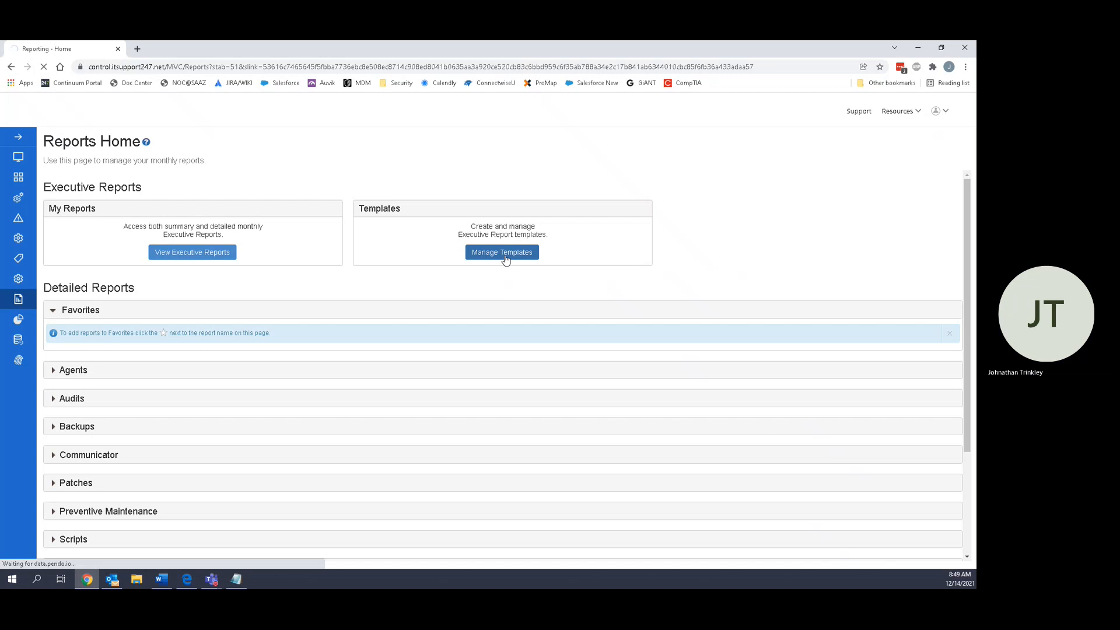
{"action": "left_click", "coordinate": [503, 252]}
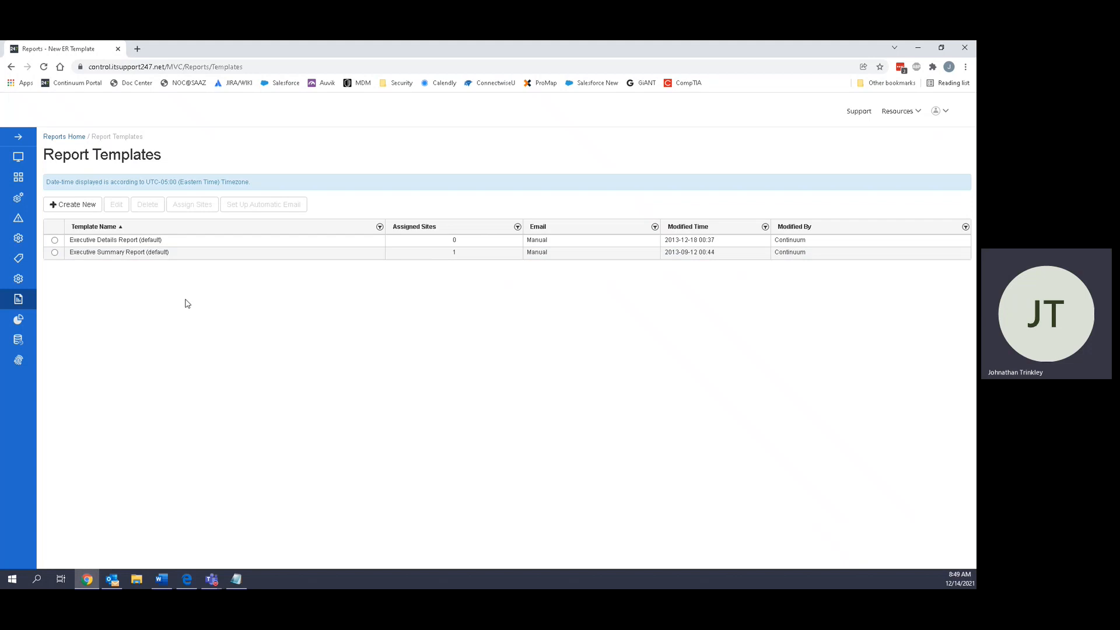
Review the automatic email setup of the Executive Summary Report template, including the PDF attachment option, and leave it unsaved.
{"action": "left_click", "coordinate": [55, 252]}
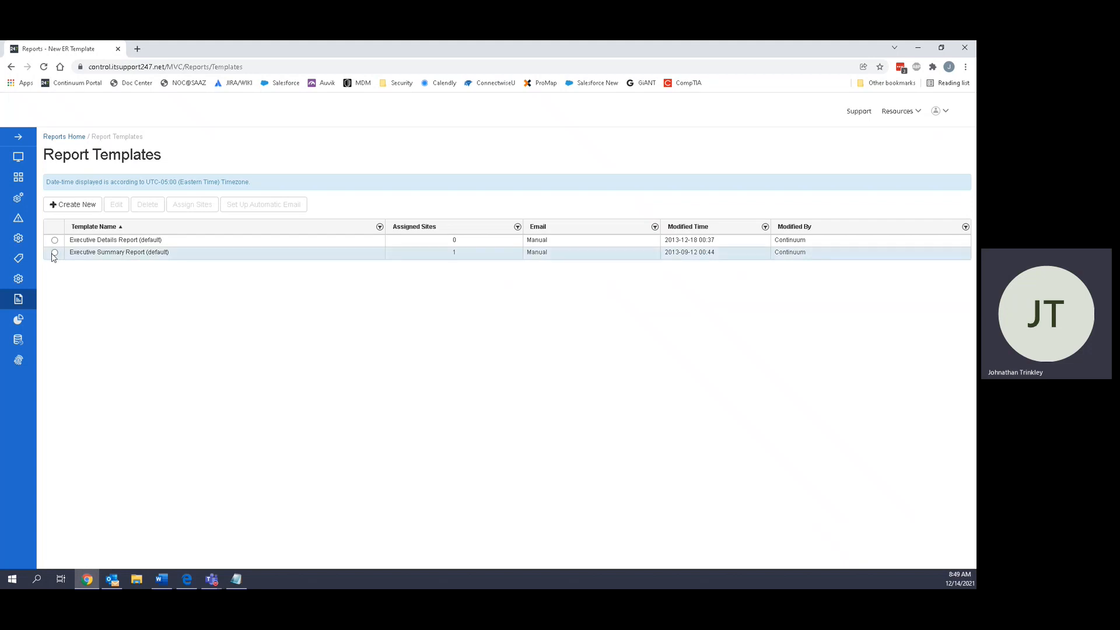
{"action": "left_click", "coordinate": [263, 208]}
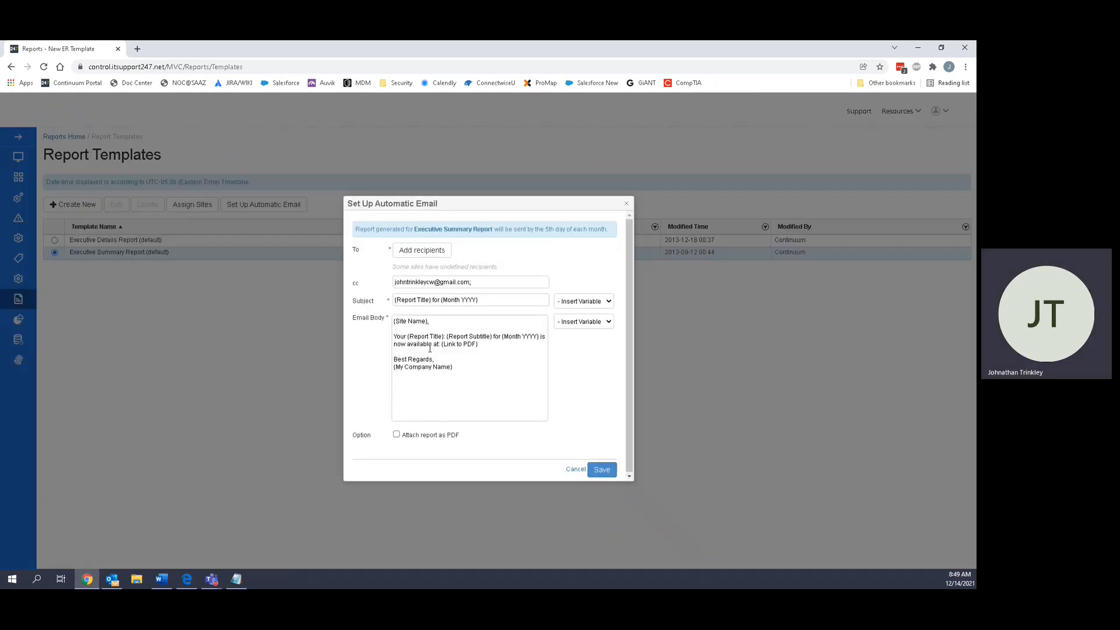
{"action": "left_click", "coordinate": [396, 436]}
{"action": "left_click", "coordinate": [396, 435]}
{"action": "left_click", "coordinate": [579, 473]}
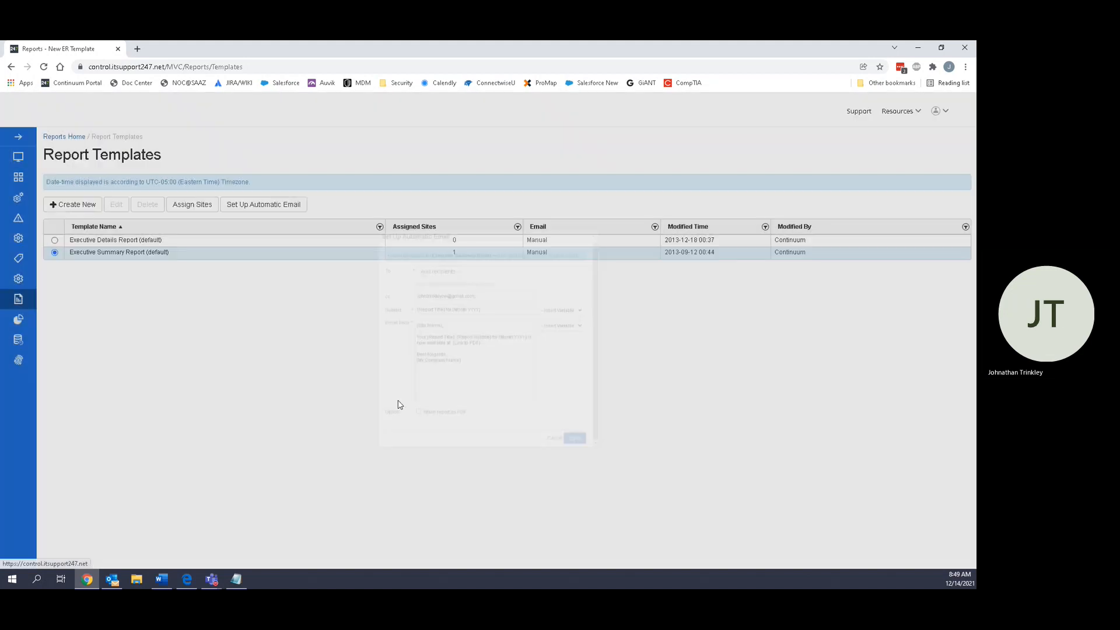
Create a new report template by copying the existing Executive Summary Report (default).
{"action": "left_click", "coordinate": [72, 206]}
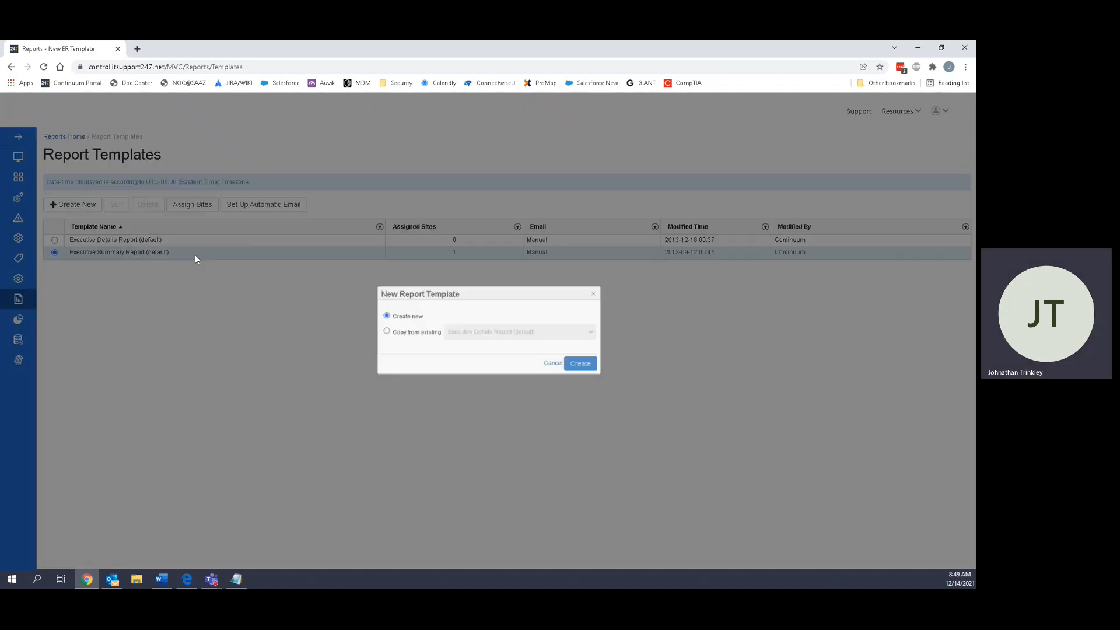
{"action": "left_click", "coordinate": [382, 331]}
{"action": "left_click", "coordinate": [478, 331]}
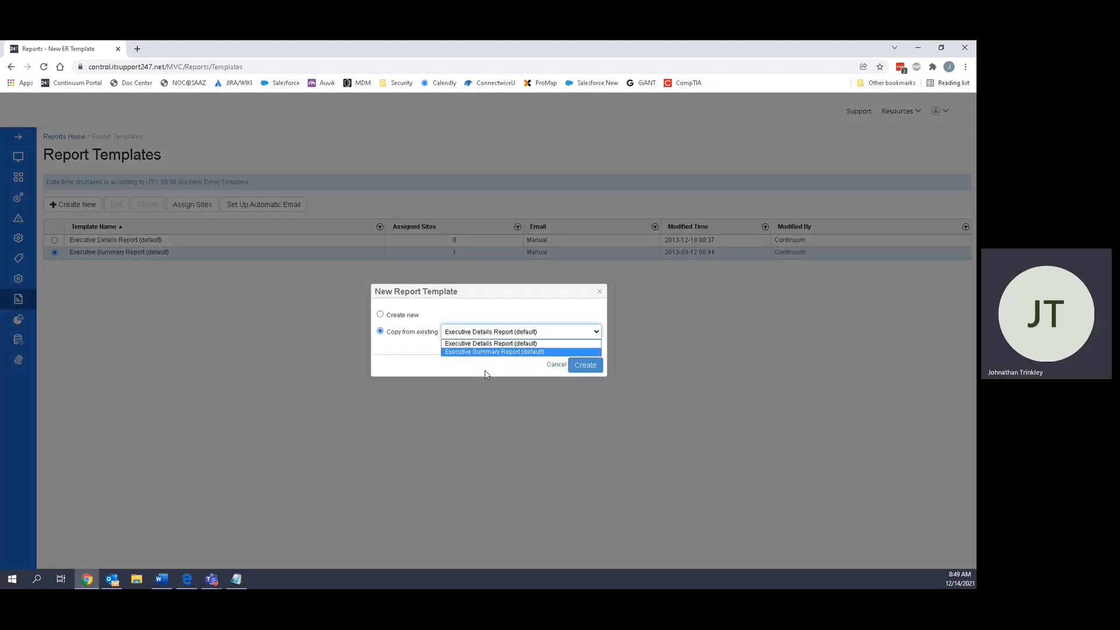
{"action": "left_click", "coordinate": [511, 352]}
{"action": "left_click", "coordinate": [582, 365]}
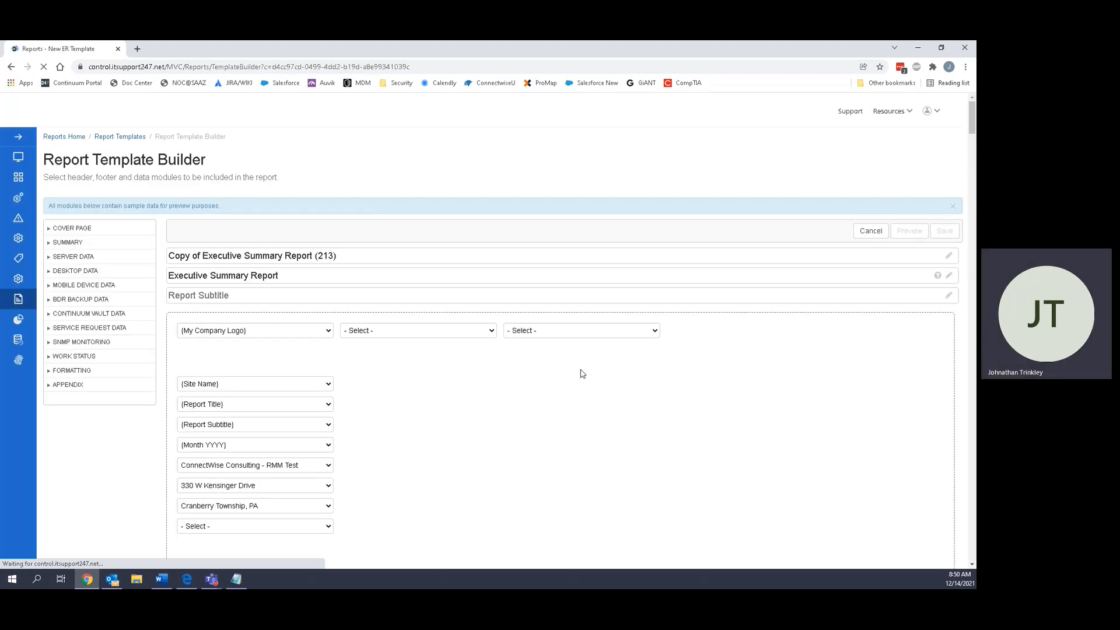
Examine the copied template's cover page fields and its summary, server and desktop data modules.
{"action": "scroll", "coordinate": [582, 374], "scroll_direction": "down", "scroll_amount": 2}
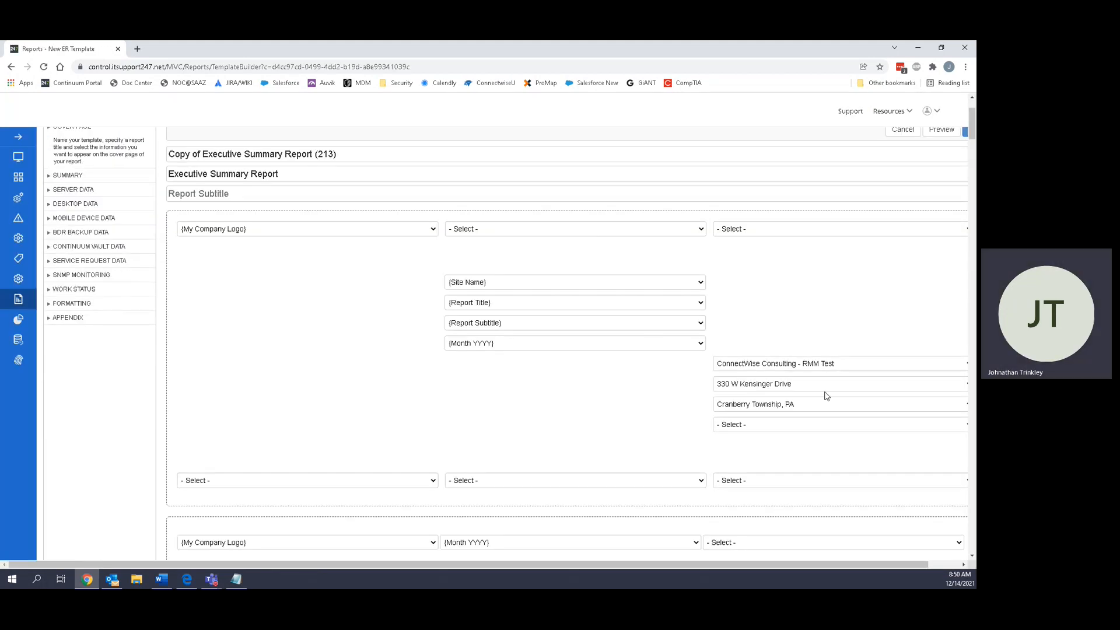
{"action": "scroll", "coordinate": [729, 392], "scroll_direction": "down", "scroll_amount": 4}
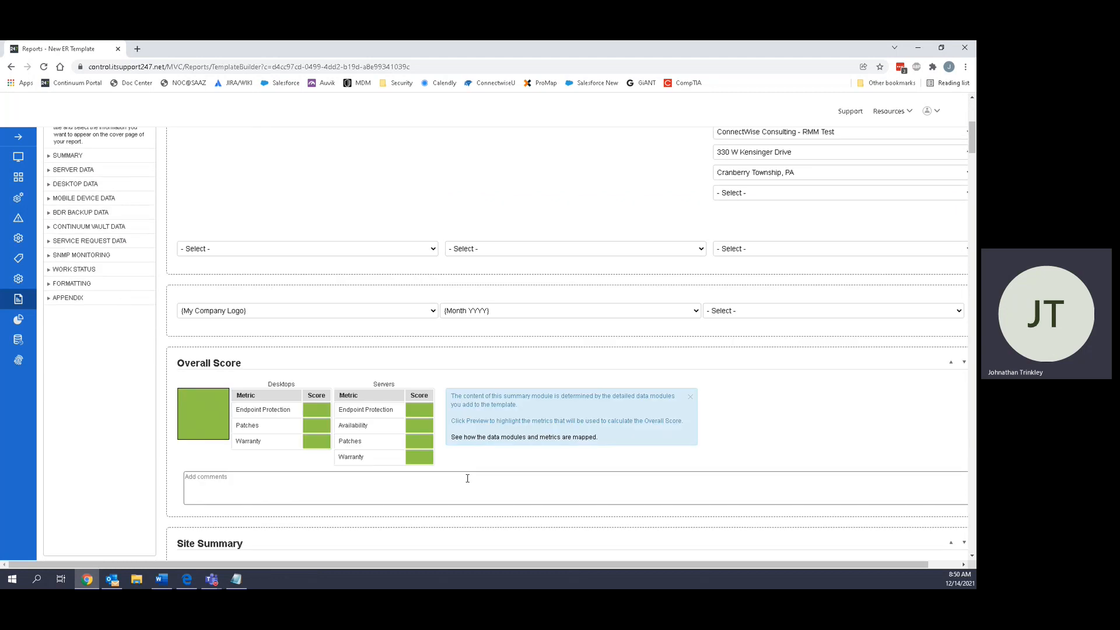
{"action": "scroll", "coordinate": [480, 410], "scroll_direction": "down", "scroll_amount": 1}
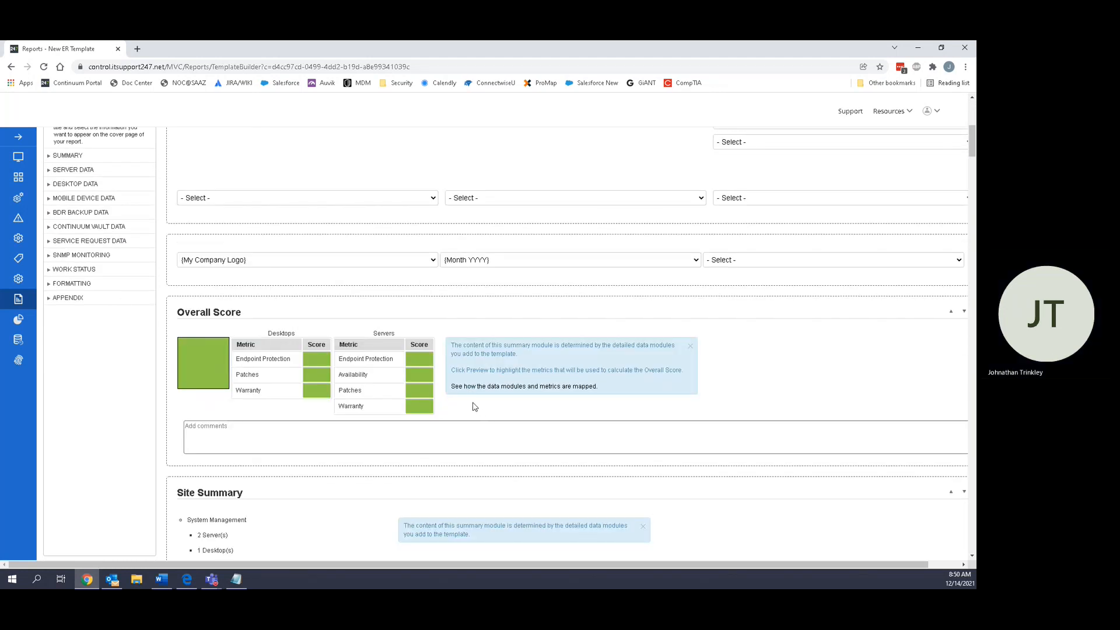
{"action": "scroll", "coordinate": [475, 408], "scroll_direction": "down", "scroll_amount": 3}
{"action": "scroll", "coordinate": [307, 416], "scroll_direction": "down", "scroll_amount": 2}
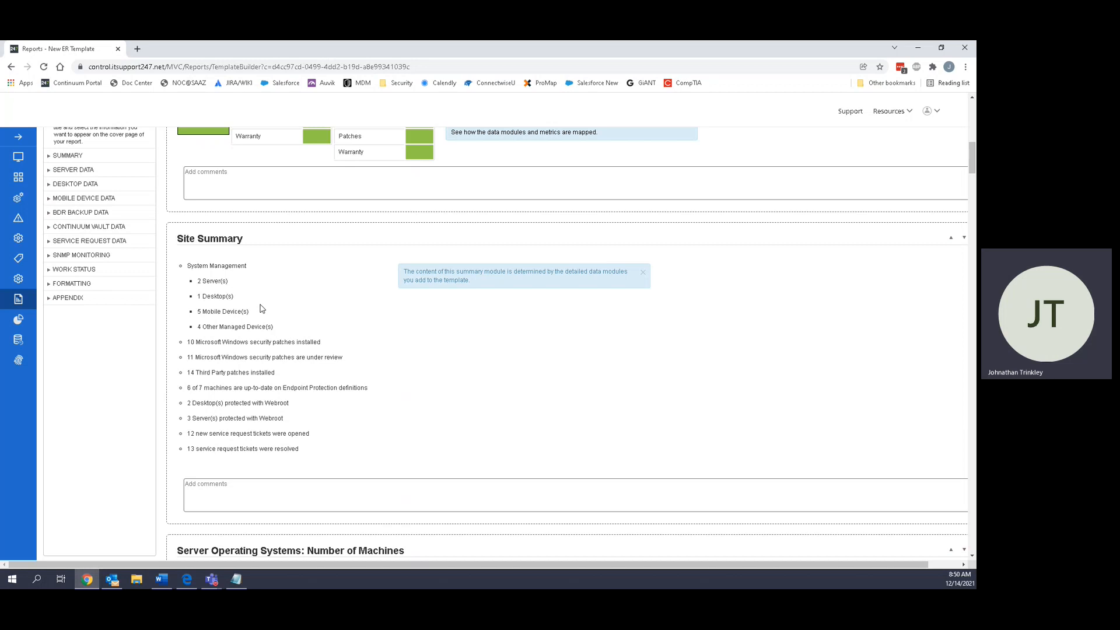
{"action": "scroll", "coordinate": [272, 315], "scroll_direction": "down", "scroll_amount": 2}
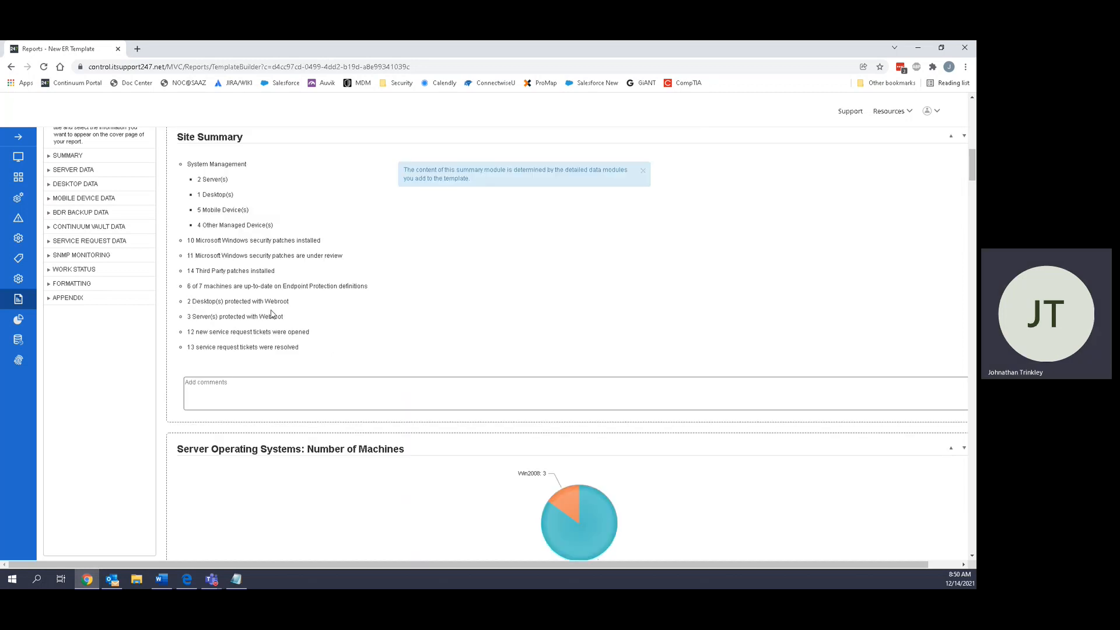
{"action": "scroll", "coordinate": [271, 314], "scroll_direction": "down", "scroll_amount": 3}
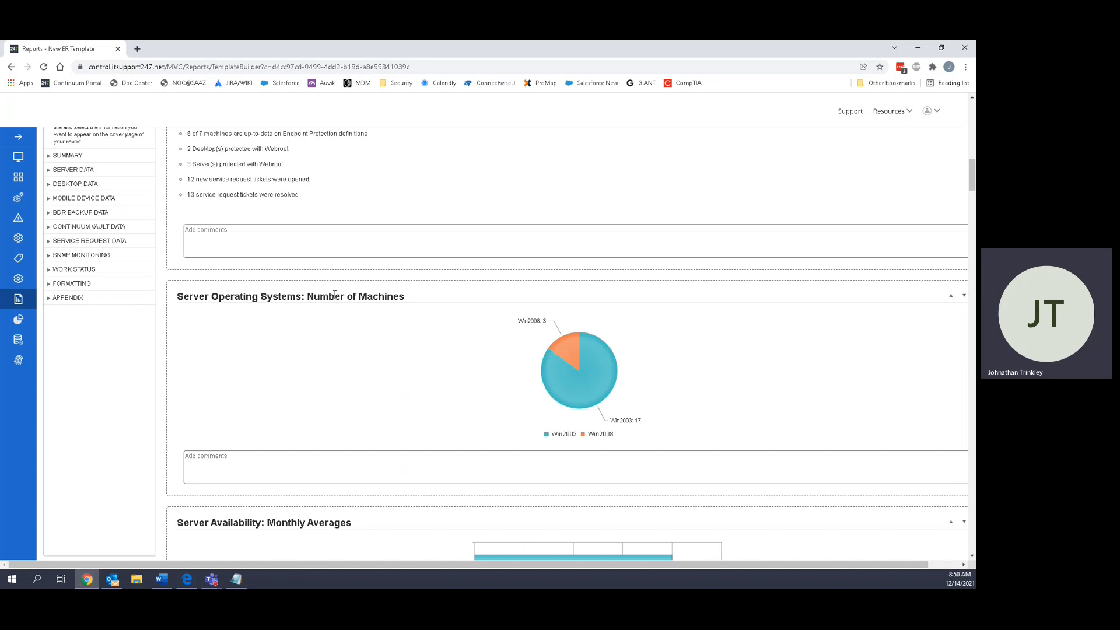
{"action": "scroll", "coordinate": [420, 395], "scroll_direction": "down", "scroll_amount": 8}
{"action": "scroll", "coordinate": [258, 395], "scroll_direction": "down", "scroll_amount": 4}
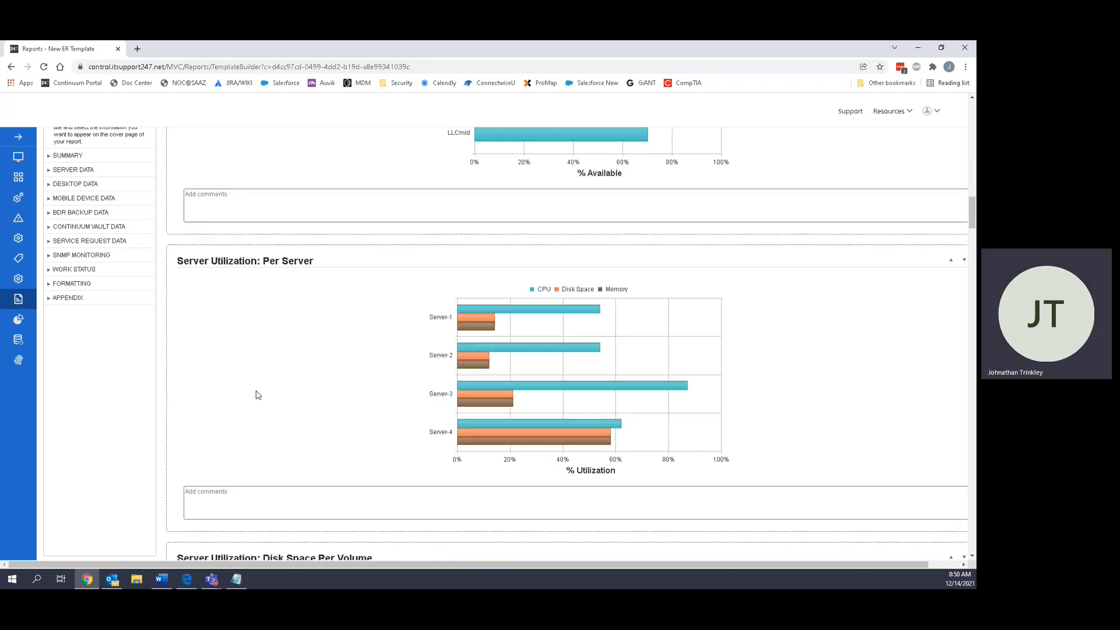
{"action": "scroll", "coordinate": [257, 391], "scroll_direction": "down", "scroll_amount": 7}
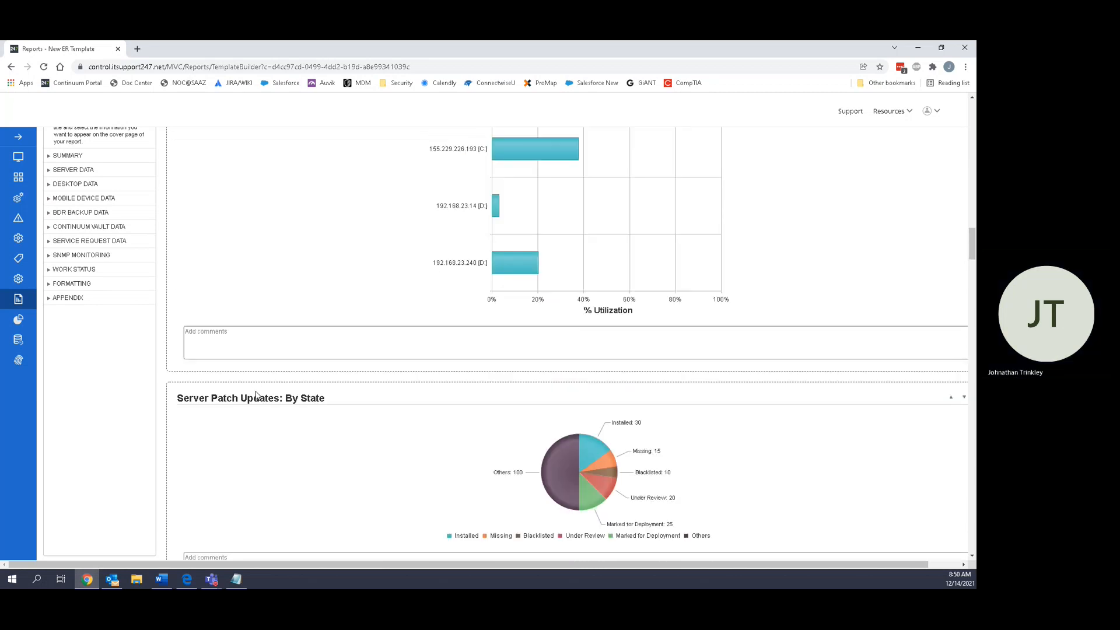
{"action": "scroll", "coordinate": [259, 389], "scroll_direction": "down", "scroll_amount": 13}
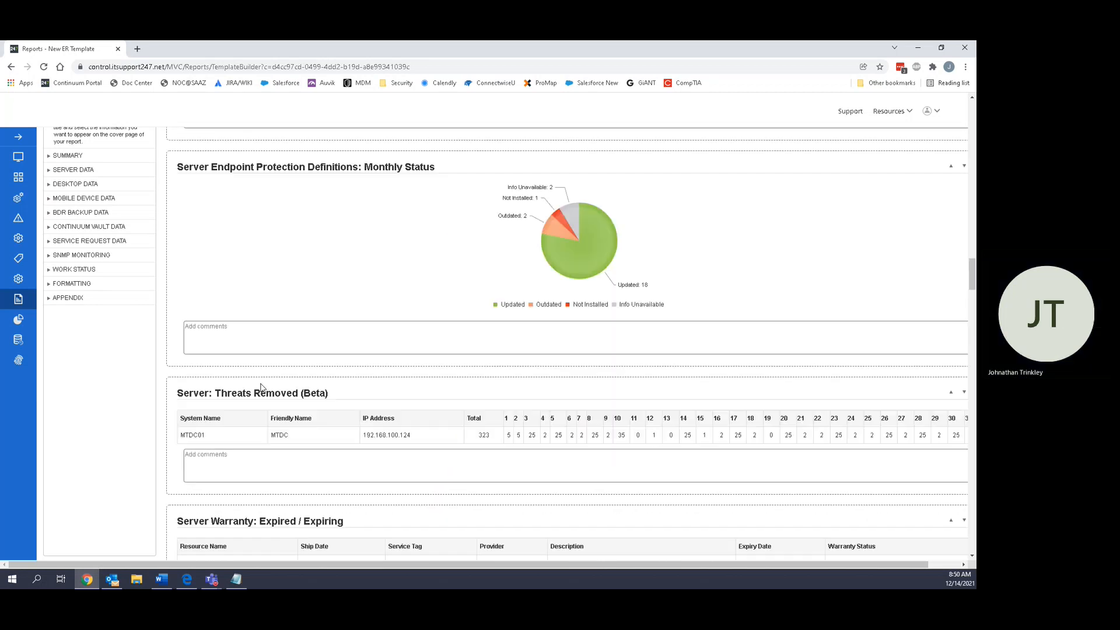
{"action": "scroll", "coordinate": [260, 388], "scroll_direction": "down", "scroll_amount": 3}
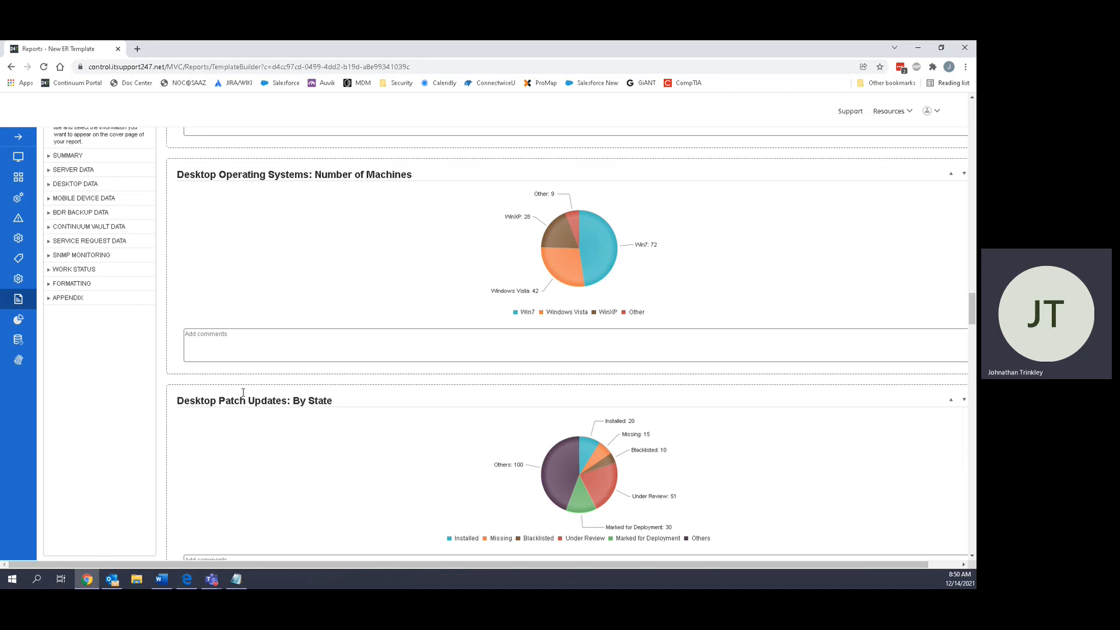
Look through the Desktop Data and Continuum Vault Data modules available for the report template.
{"action": "left_click", "coordinate": [54, 184]}
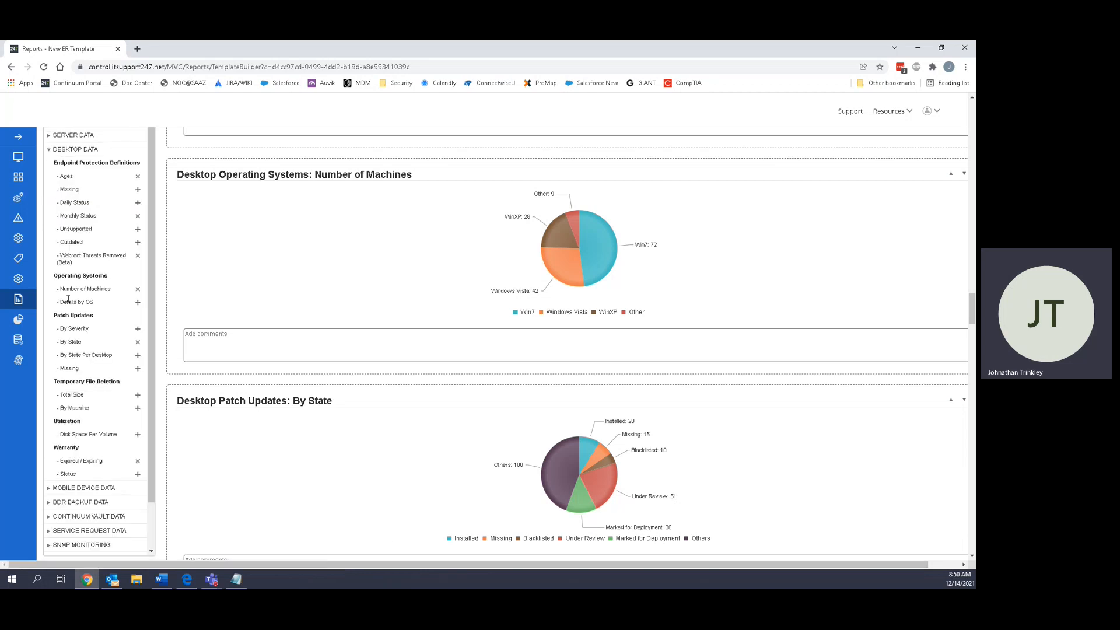
{"action": "left_click", "coordinate": [58, 517]}
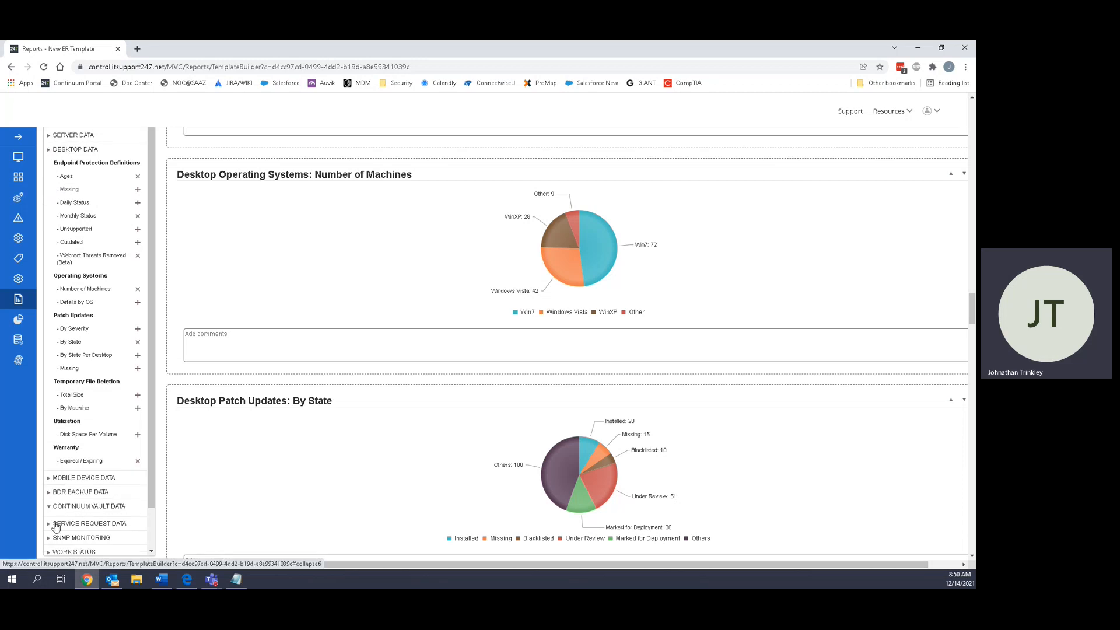
{"action": "left_click", "coordinate": [76, 158]}
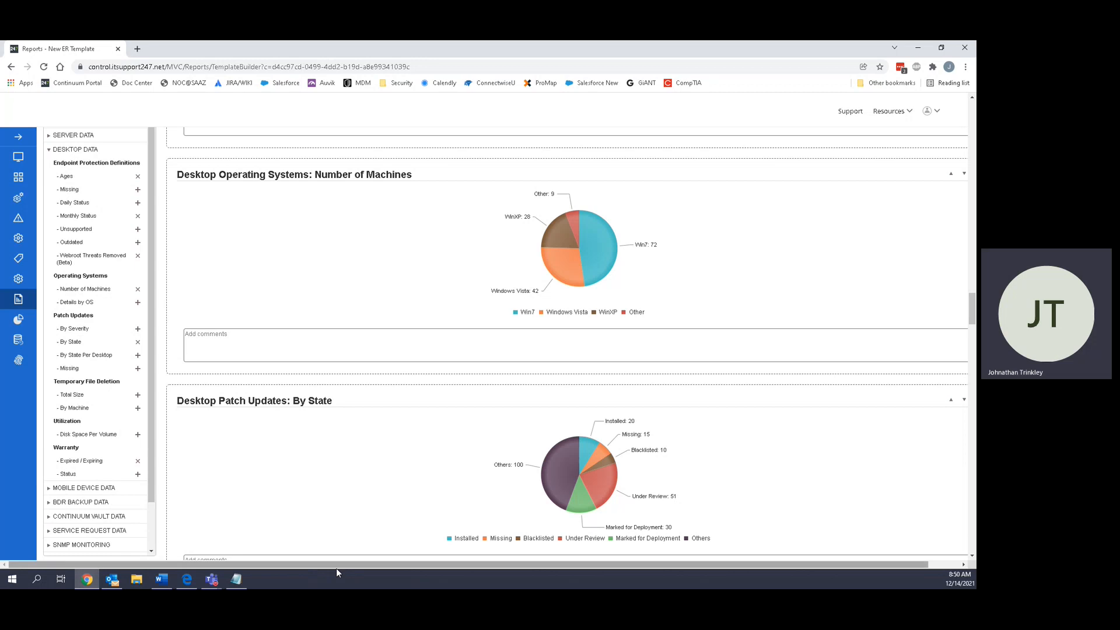
Remove the "Server Utilization: Disk Space Per Volume" and "Server Patch Updates: By State" modules from the copied template.
{"action": "left_click_drag", "start_coordinate": [336, 565], "coordinate": [632, 567]}
{"action": "scroll", "coordinate": [711, 462], "scroll_direction": "up", "scroll_amount": 15}
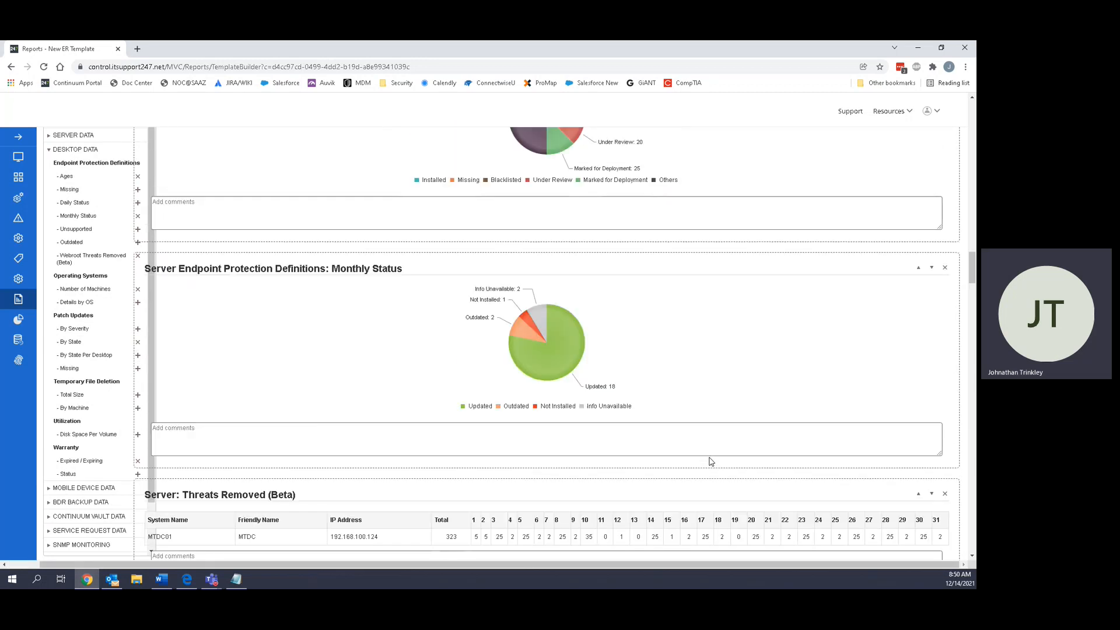
{"action": "scroll", "coordinate": [711, 461], "scroll_direction": "up", "scroll_amount": 5}
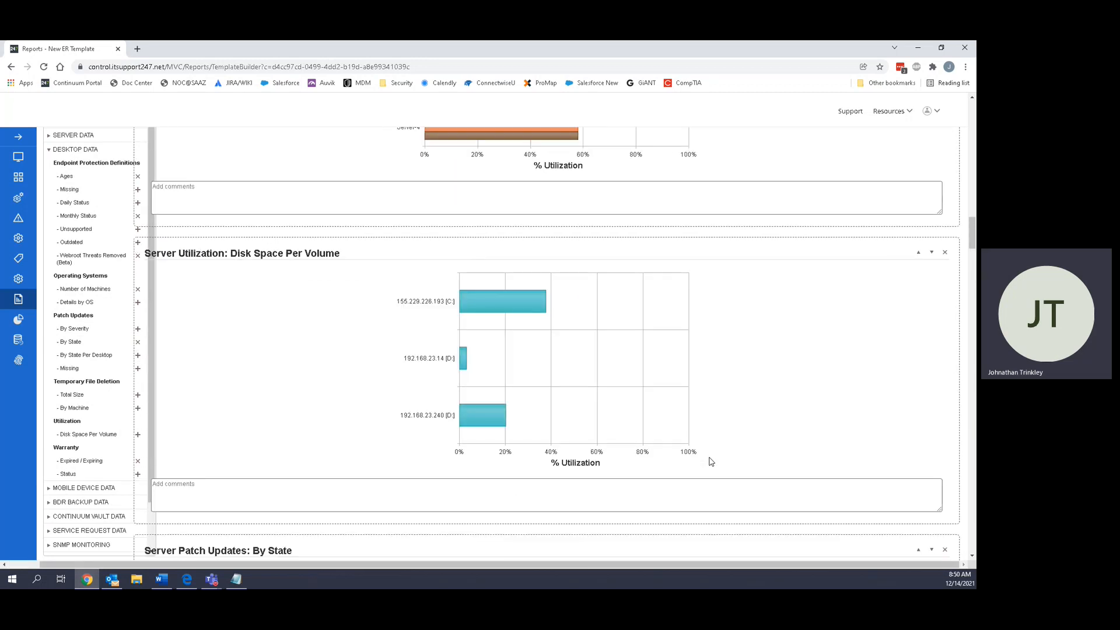
{"action": "left_click", "coordinate": [945, 255]}
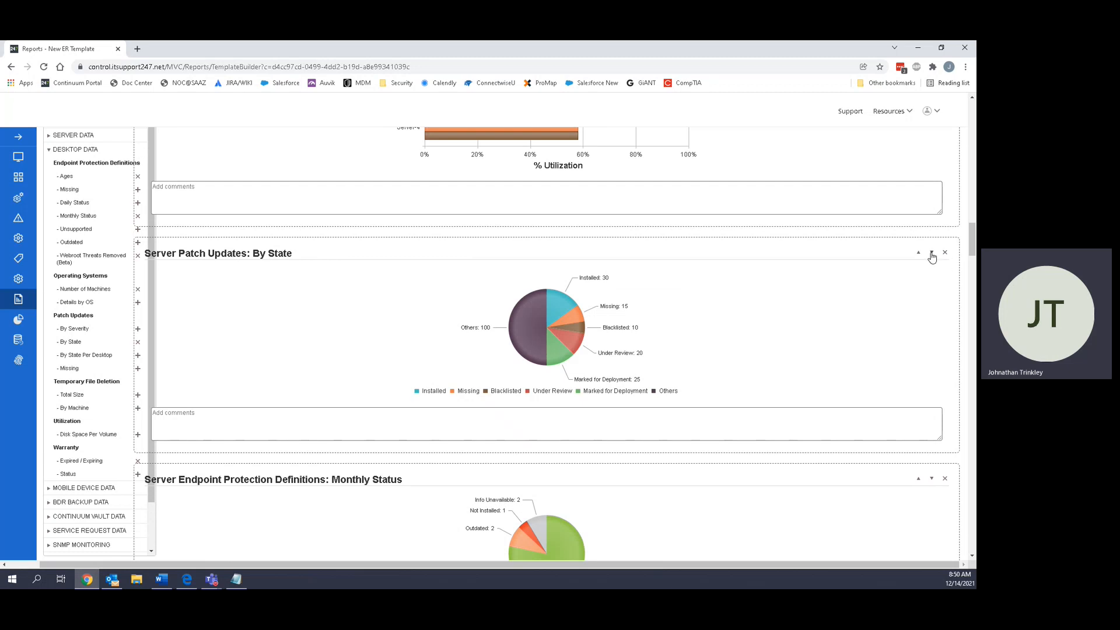
{"action": "left_click", "coordinate": [945, 254]}
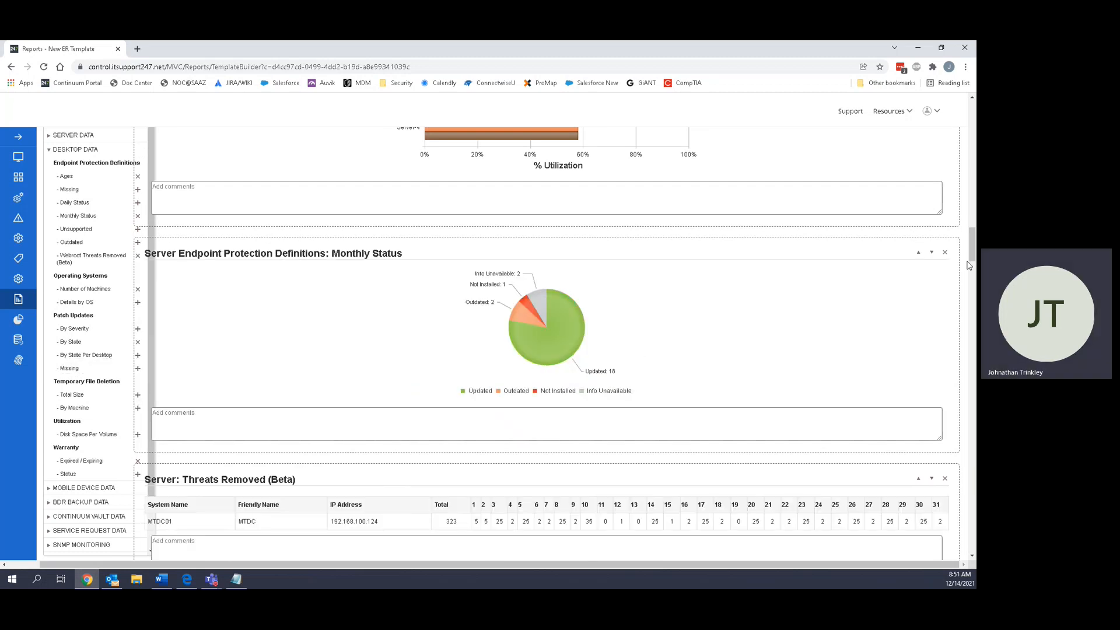
Leave the Report Template Builder without saving and return to the reports home page.
{"action": "left_click_drag", "start_coordinate": [973, 248], "coordinate": [973, 119]}
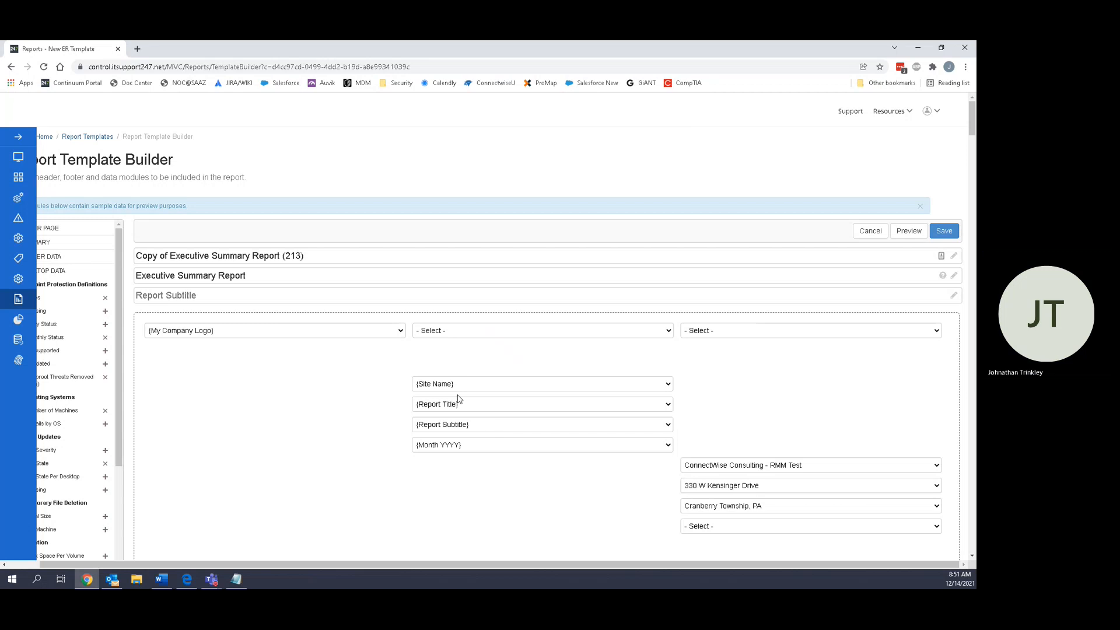
{"action": "left_click", "coordinate": [47, 137]}
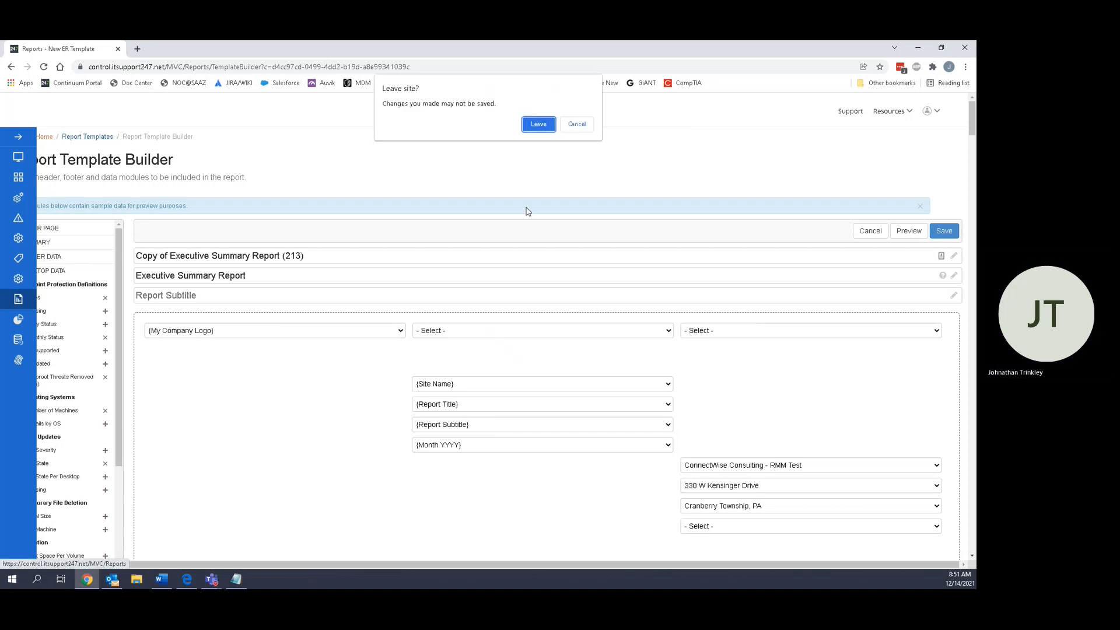
{"action": "left_click", "coordinate": [538, 124]}
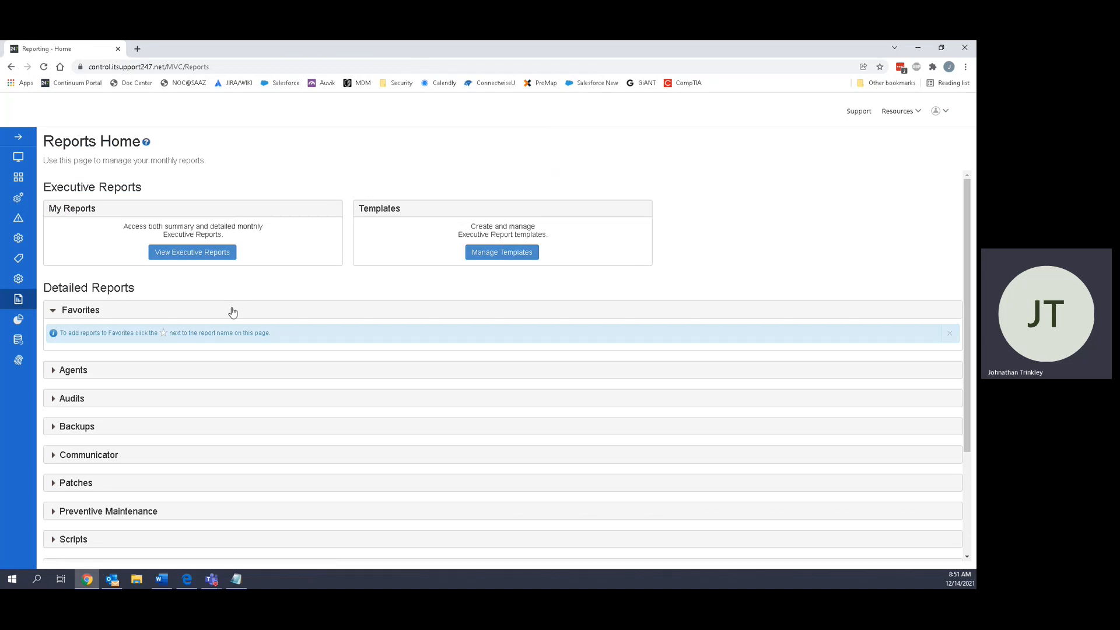
Review the detailed reports in the Agents category, including the No Contact (Desktop) report, and collapse the category again.
{"action": "scroll", "coordinate": [248, 296], "scroll_direction": "down", "scroll_amount": 3}
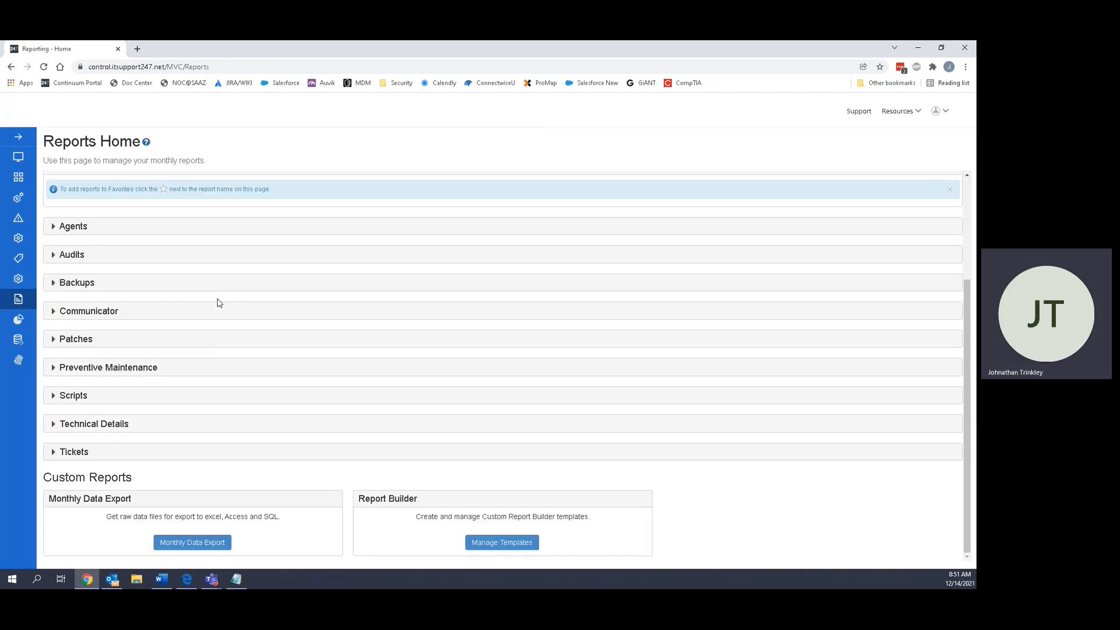
{"action": "left_click", "coordinate": [113, 233]}
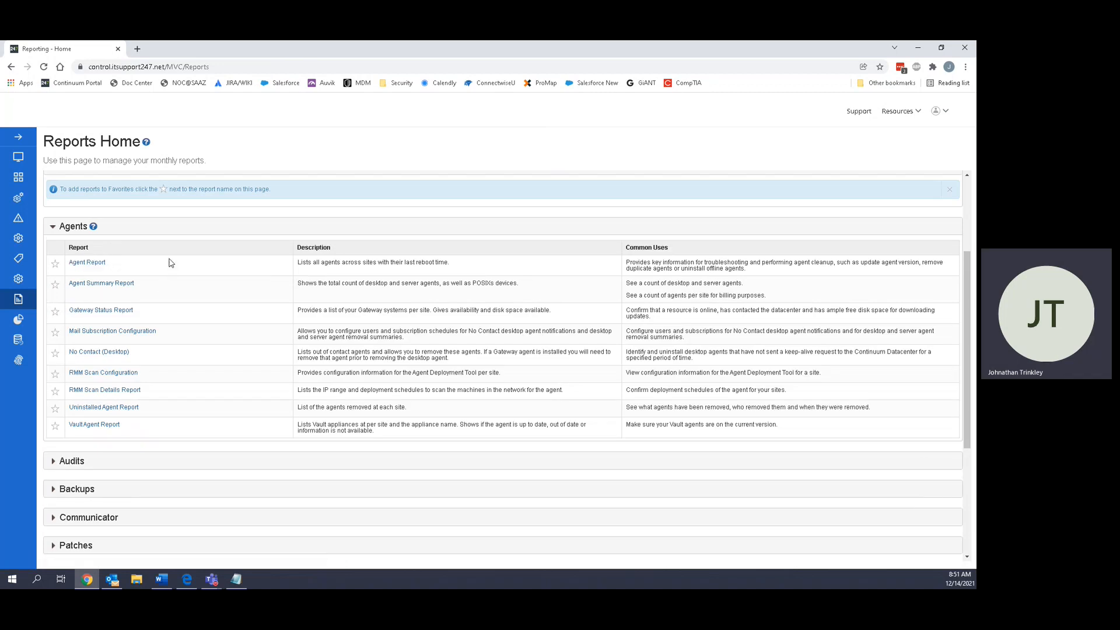
{"action": "left_click_drag", "start_coordinate": [136, 357], "coordinate": [78, 356]}
{"action": "left_click", "coordinate": [146, 351]}
{"action": "left_click", "coordinate": [63, 229]}
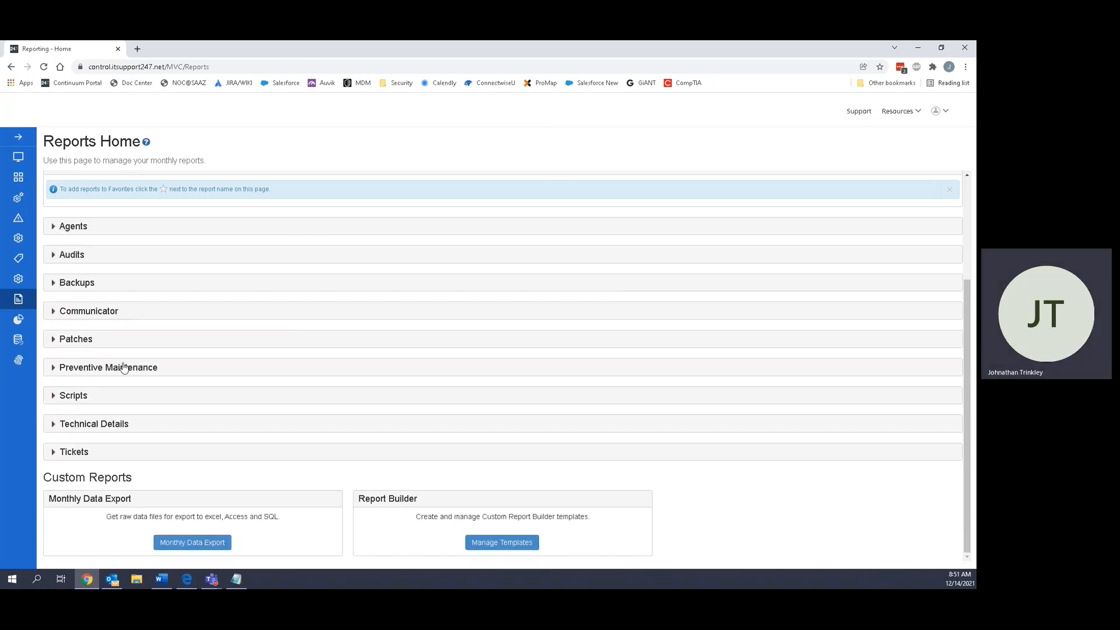
Review the Technical Details reports, including Installed Software, Installed Software Change and System Information.
{"action": "left_click", "coordinate": [82, 429]}
{"action": "scroll", "coordinate": [158, 411], "scroll_direction": "down", "scroll_amount": 3}
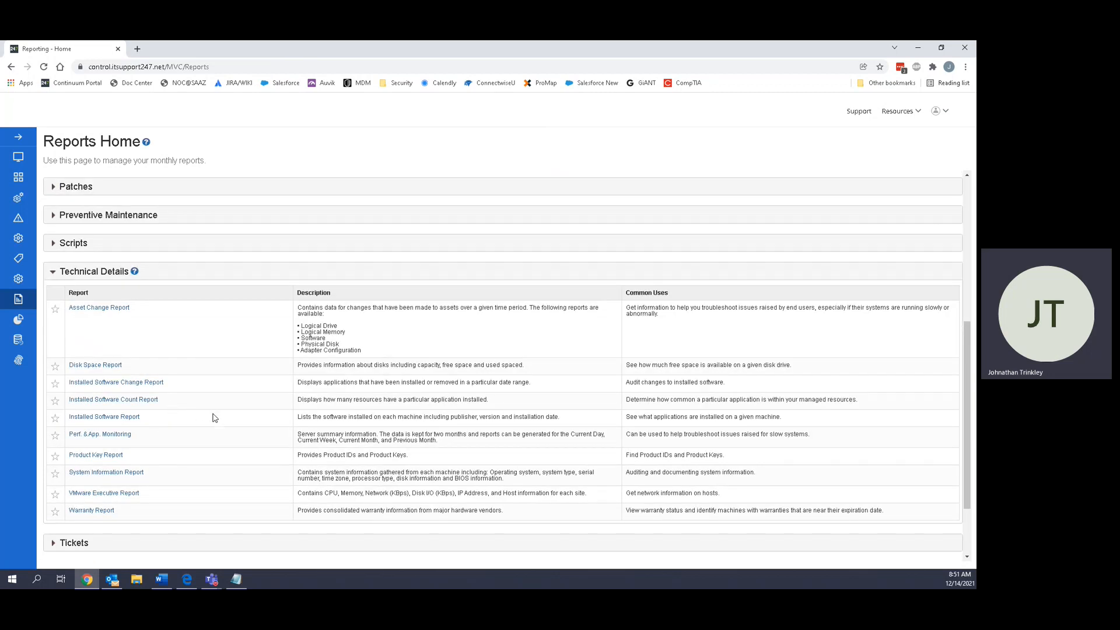
{"action": "left_click_drag", "start_coordinate": [153, 417], "coordinate": [118, 418]}
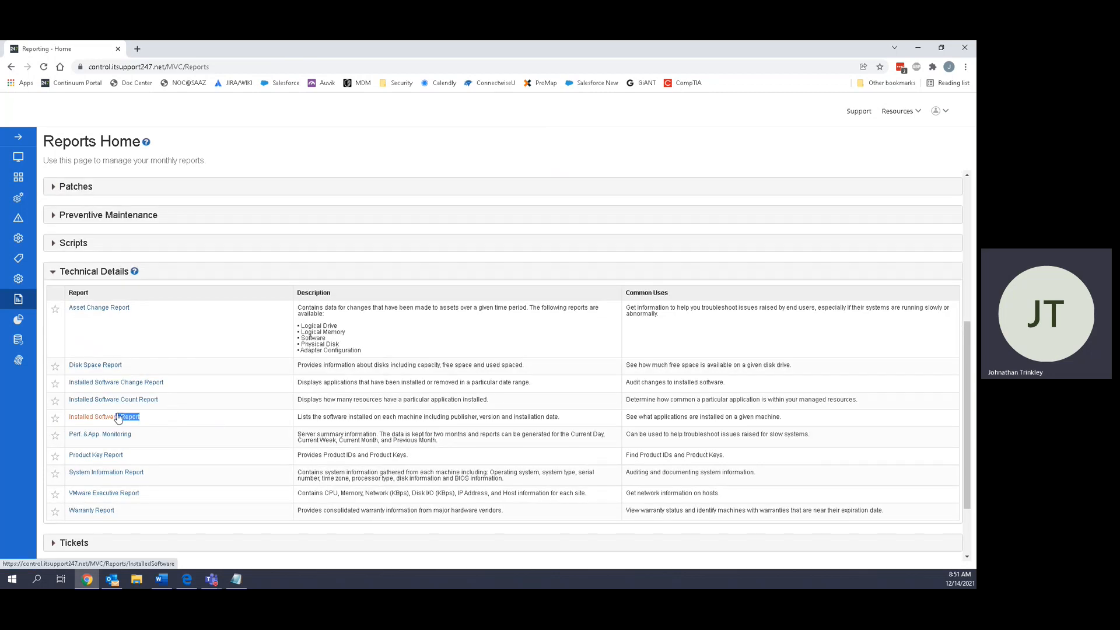
{"action": "left_click_drag", "start_coordinate": [186, 385], "coordinate": [106, 384]}
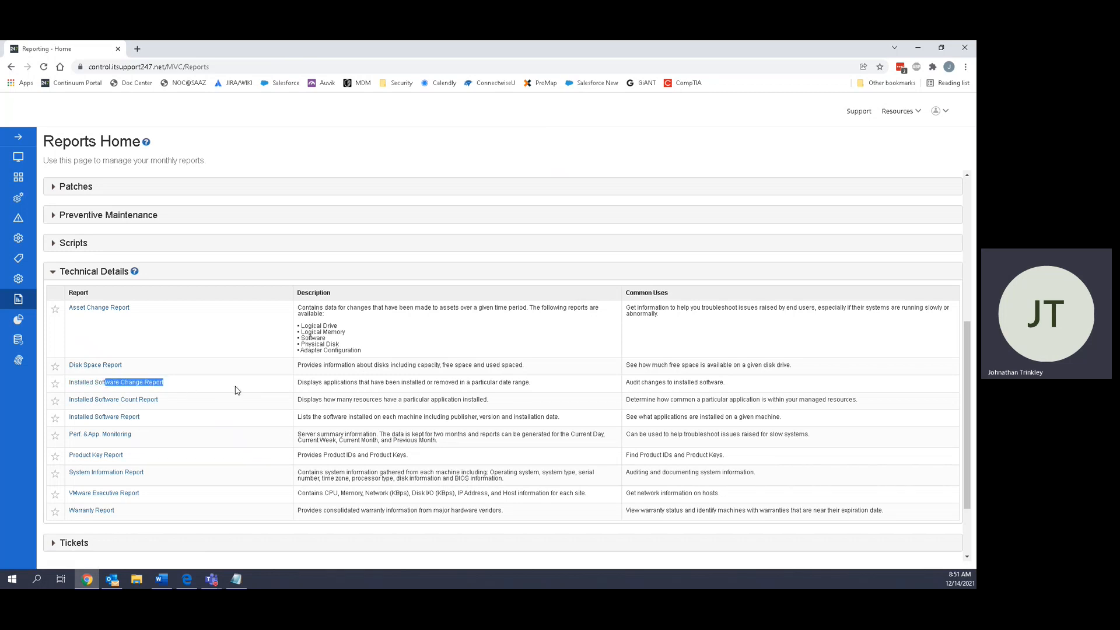
{"action": "left_click_drag", "start_coordinate": [208, 387], "coordinate": [99, 383]}
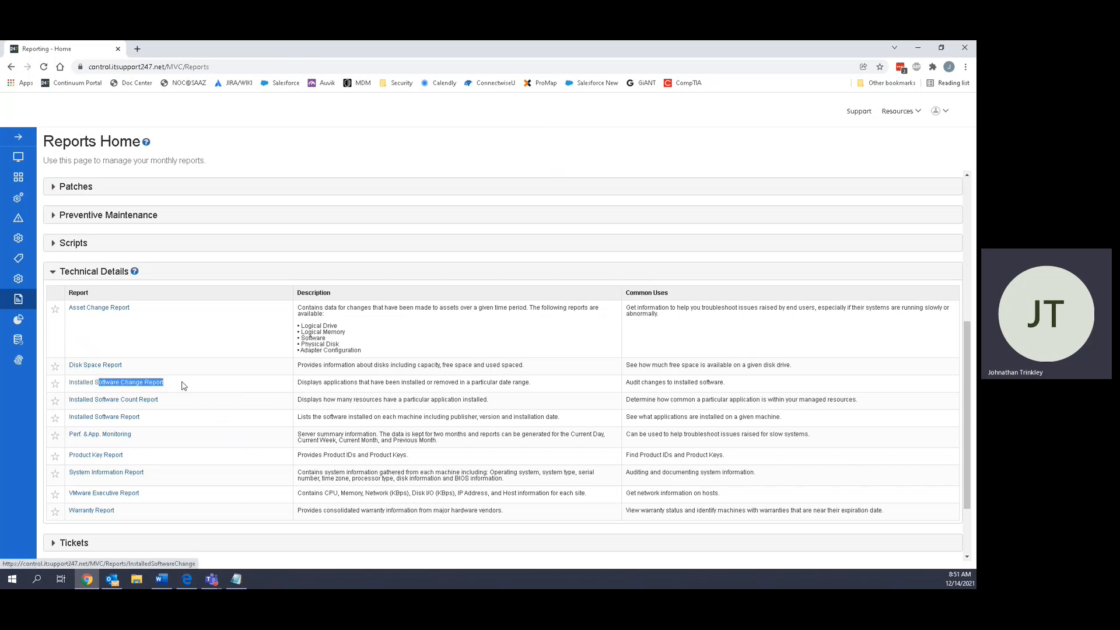
{"action": "left_click_drag", "start_coordinate": [164, 474], "coordinate": [68, 478]}
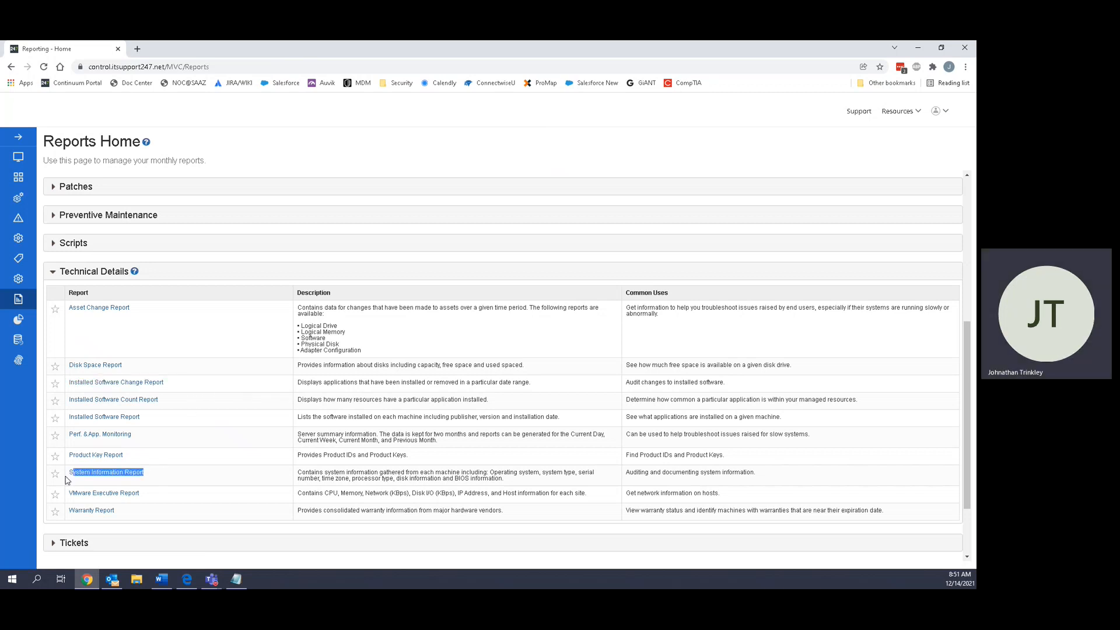
{"action": "left_click", "coordinate": [210, 477]}
{"action": "scroll", "coordinate": [168, 479], "scroll_direction": "up", "scroll_amount": 5}
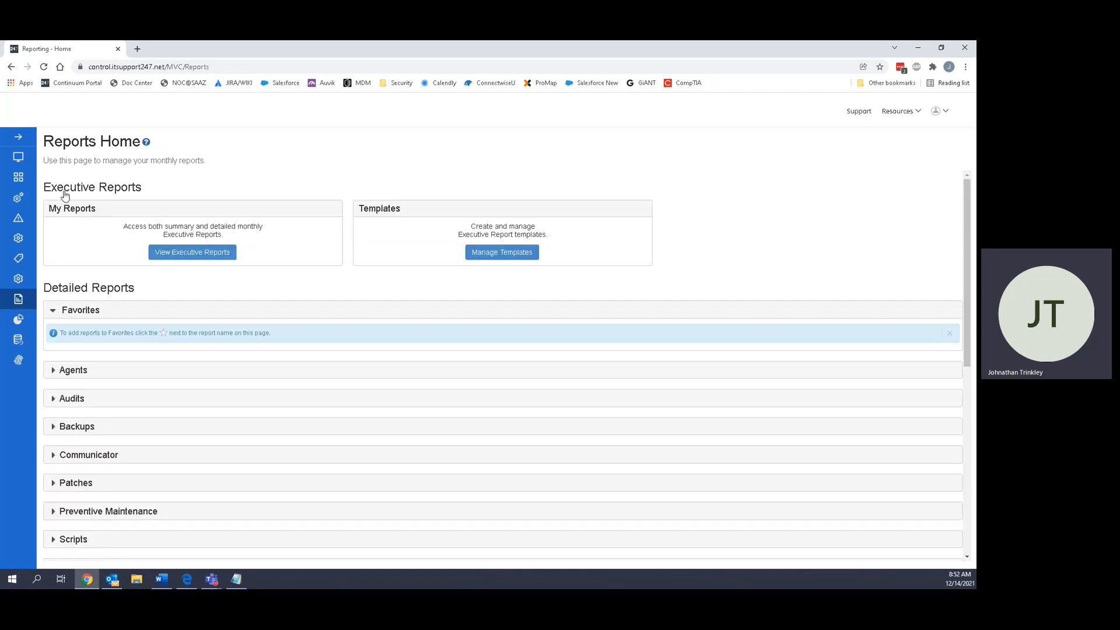
Open the desktop in the Computers list and review its machine summary, installed applications and hardware inventory.
{"action": "left_click", "coordinate": [23, 138]}
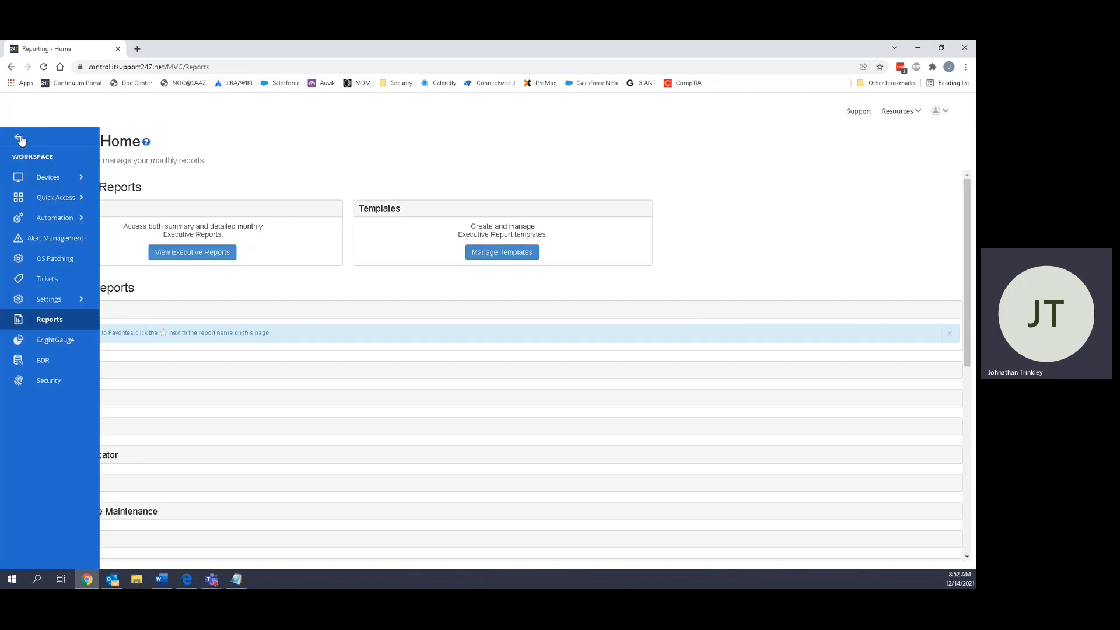
{"action": "left_click", "coordinate": [48, 176]}
{"action": "left_click", "coordinate": [49, 198]}
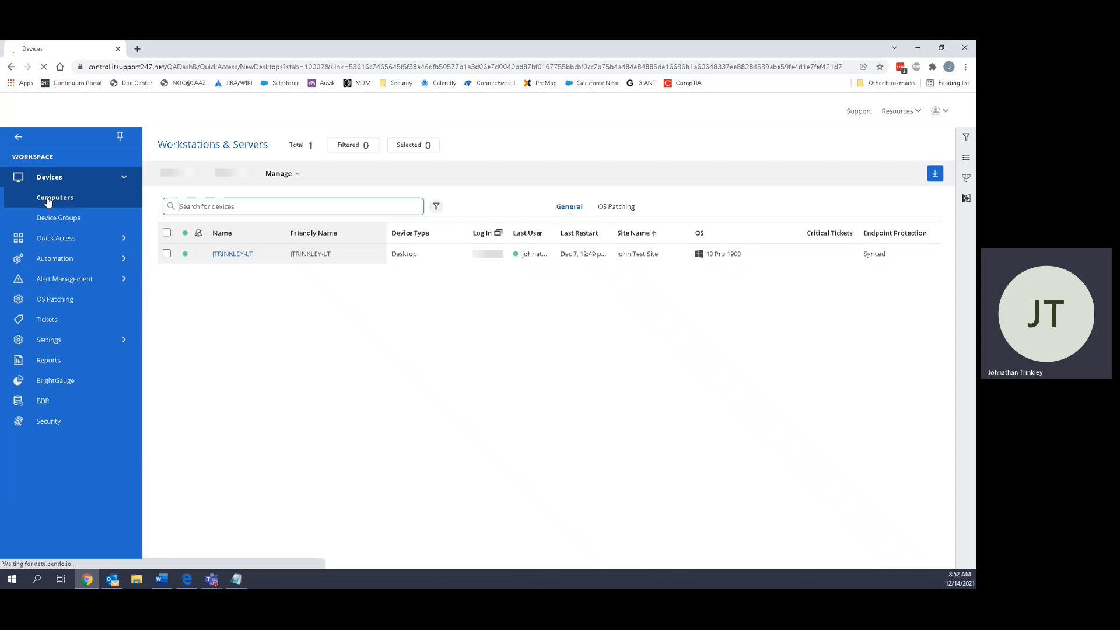
{"action": "left_click", "coordinate": [243, 255]}
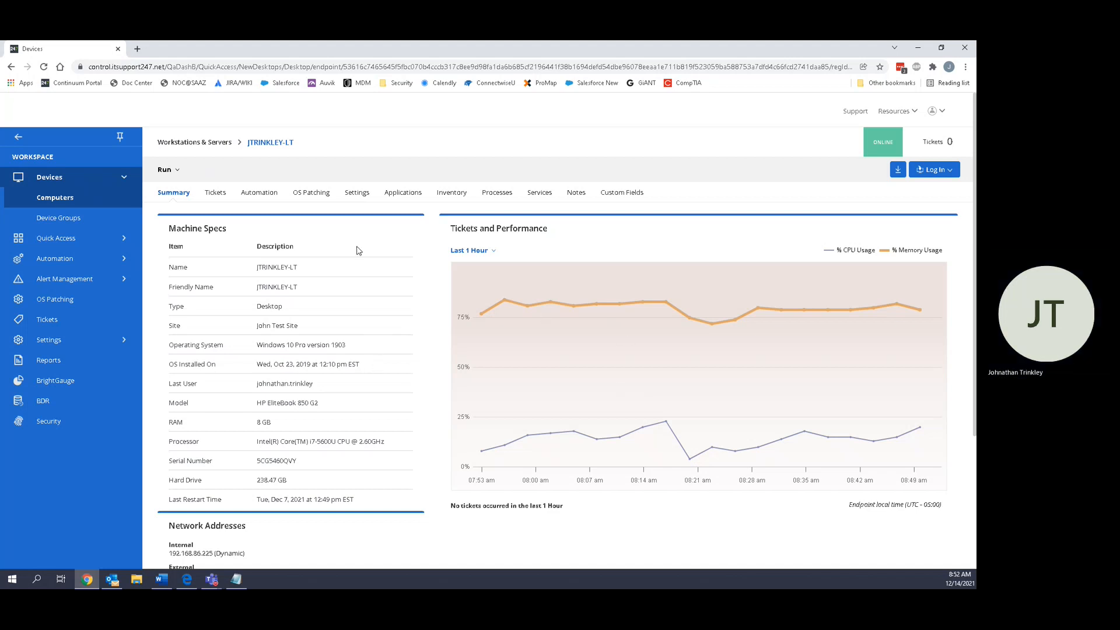
{"action": "left_click", "coordinate": [393, 202]}
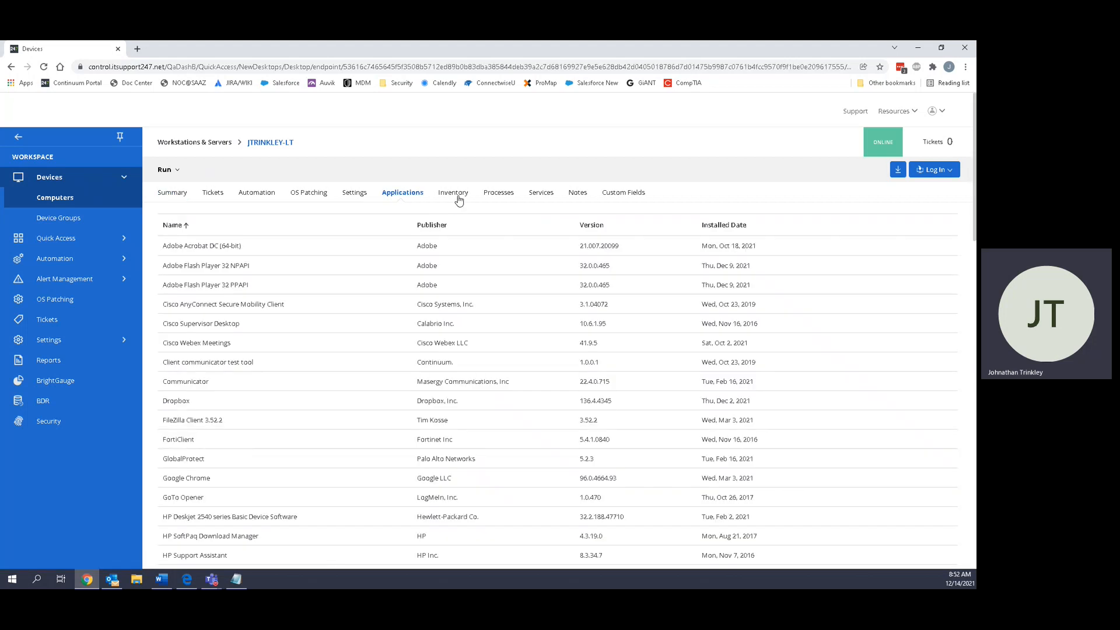
{"action": "left_click", "coordinate": [458, 198]}
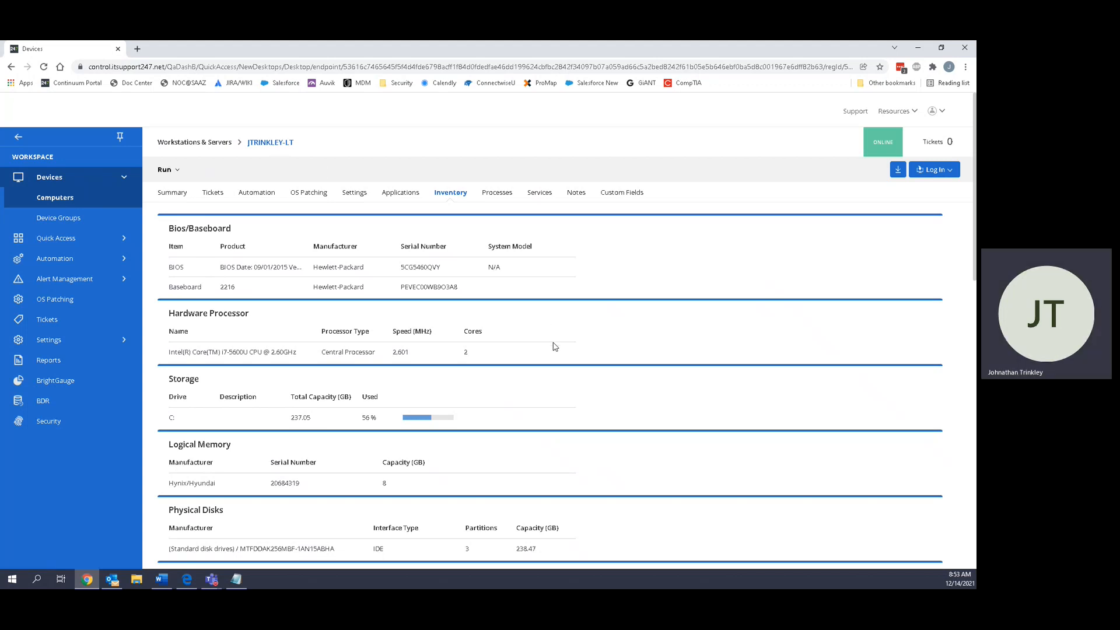
Switch to BrightGauge from the RMM portal.
{"action": "left_click", "coordinate": [70, 381]}
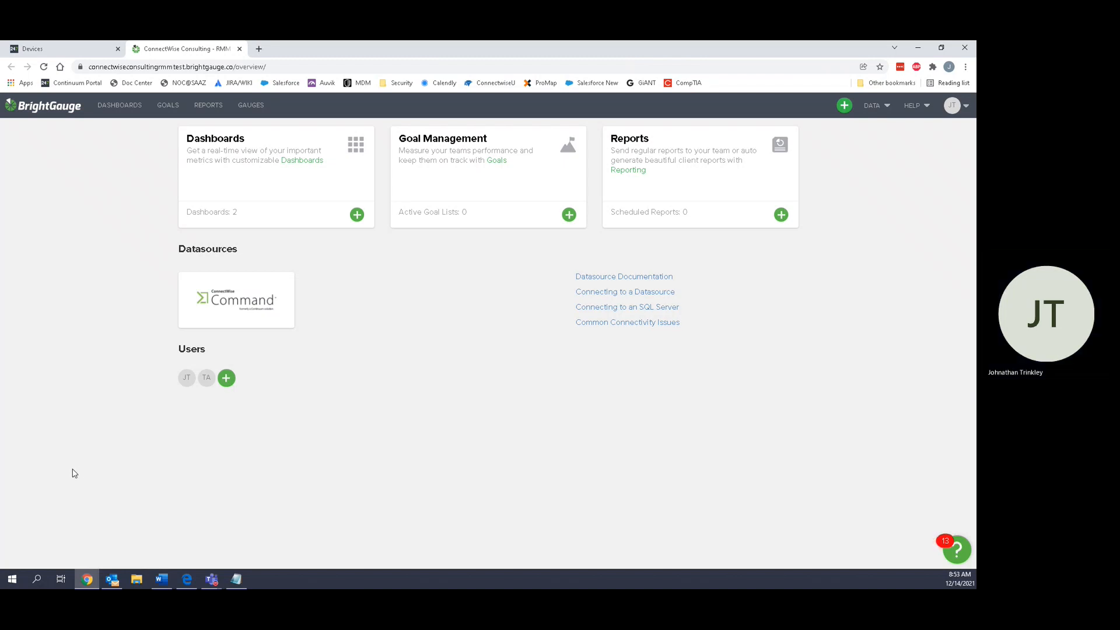
Open BrightGauge's report templates, glance back at the device inventory in the RMM portal, and return to the templates.
{"action": "left_click", "coordinate": [213, 108]}
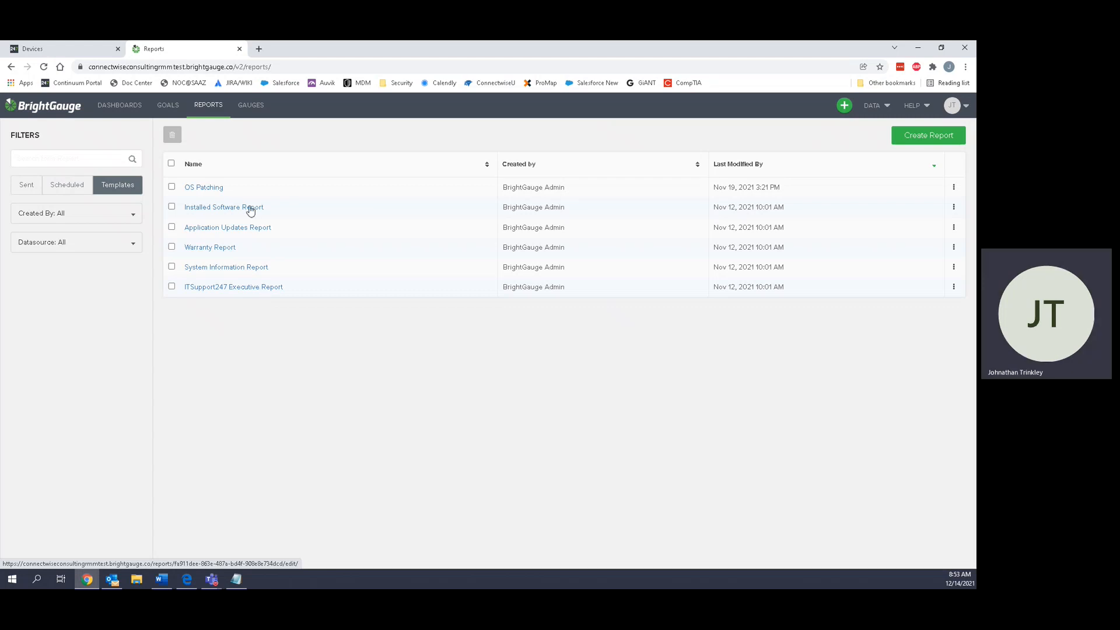
{"action": "left_click", "coordinate": [74, 49]}
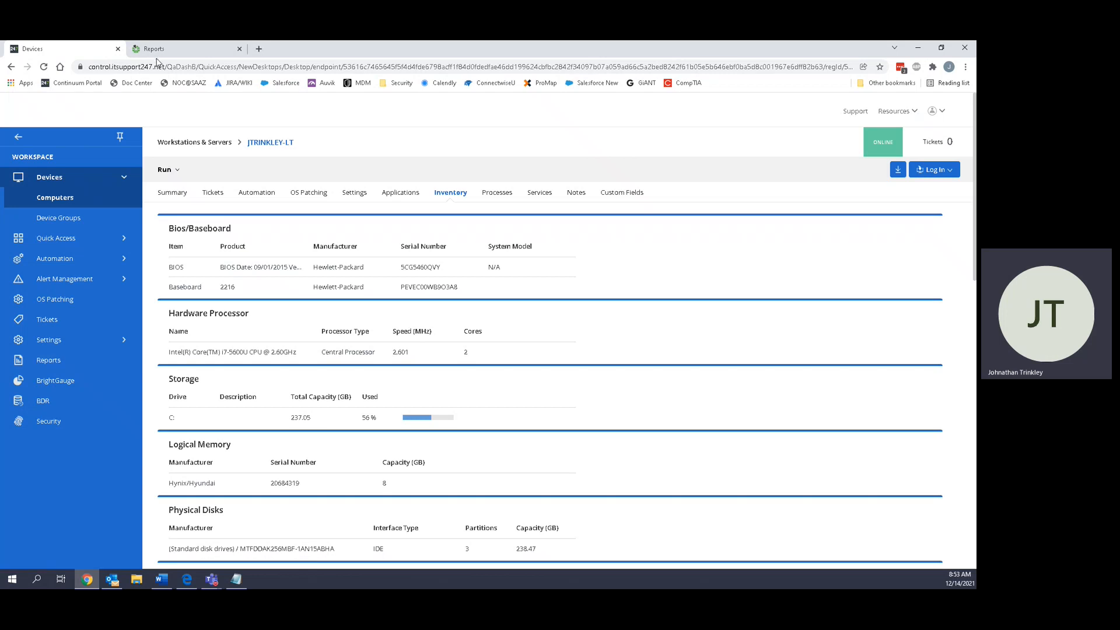
{"action": "left_click", "coordinate": [157, 52]}
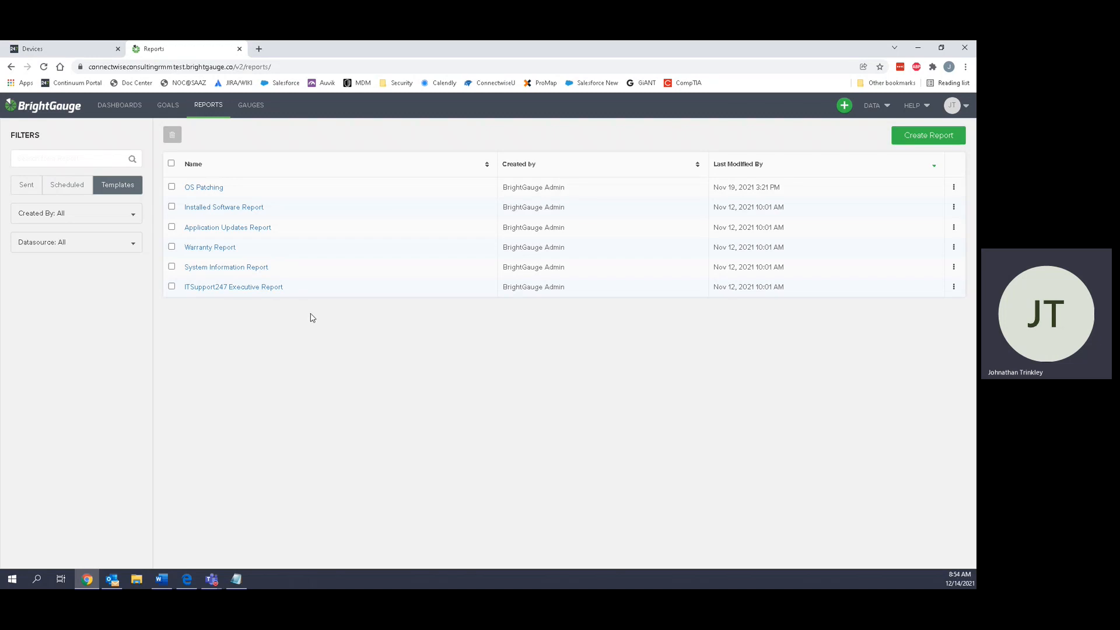
Open the ITSupport247 Executive Report template and review its server and workstation scores, performance details and patch status.
{"action": "left_click", "coordinate": [262, 292]}
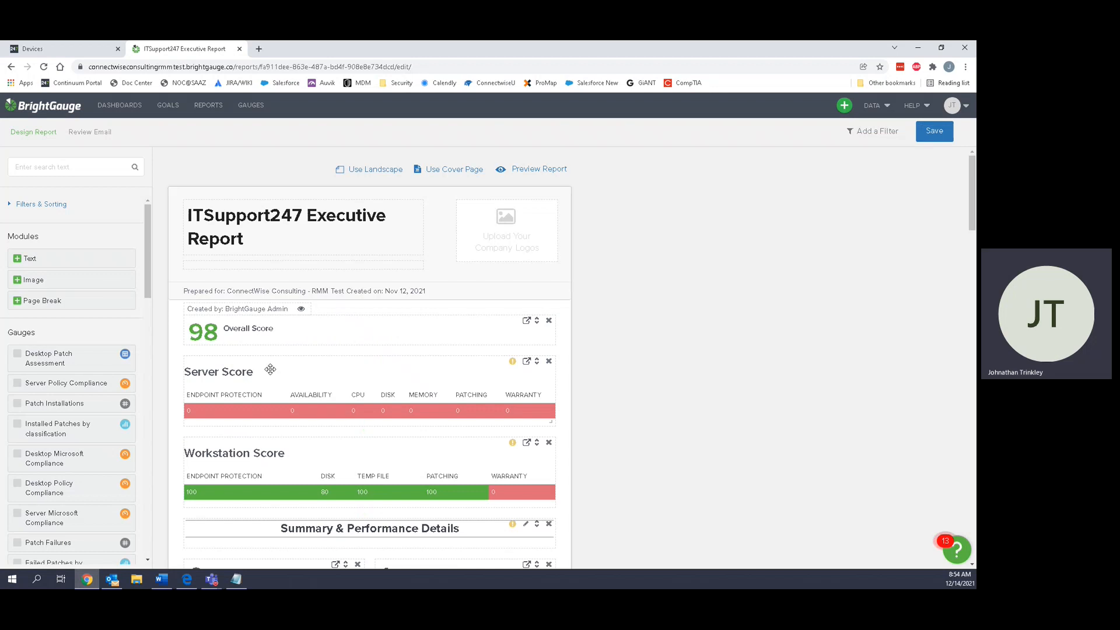
{"action": "scroll", "coordinate": [261, 343], "scroll_direction": "down", "scroll_amount": 2}
{"action": "scroll", "coordinate": [609, 354], "scroll_direction": "down", "scroll_amount": 2}
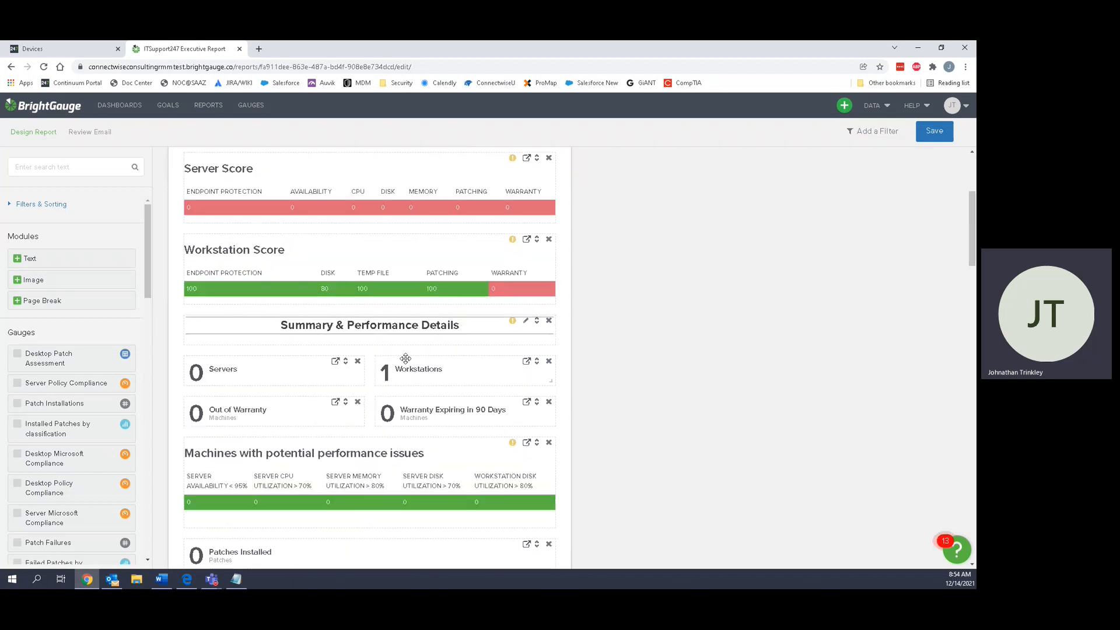
{"action": "scroll", "coordinate": [314, 362], "scroll_direction": "down", "scroll_amount": 4}
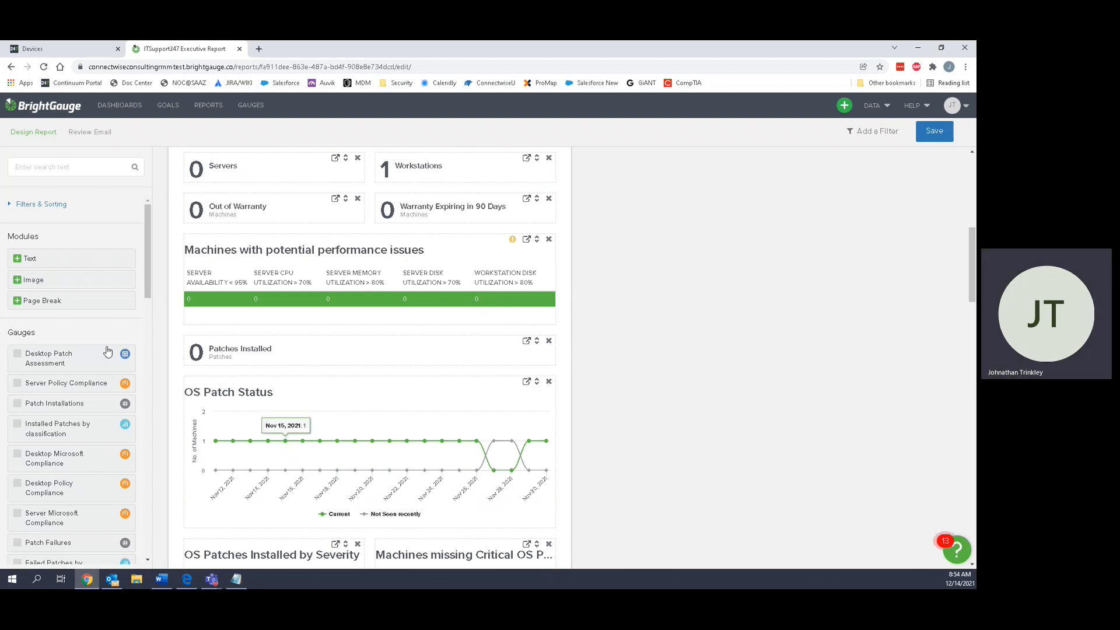
Add the Desktop Policy Compliance and Installed Patches by classification gauges to the executive report.
{"action": "scroll", "coordinate": [33, 330], "scroll_direction": "down", "scroll_amount": 2}
{"action": "left_click", "coordinate": [16, 385]}
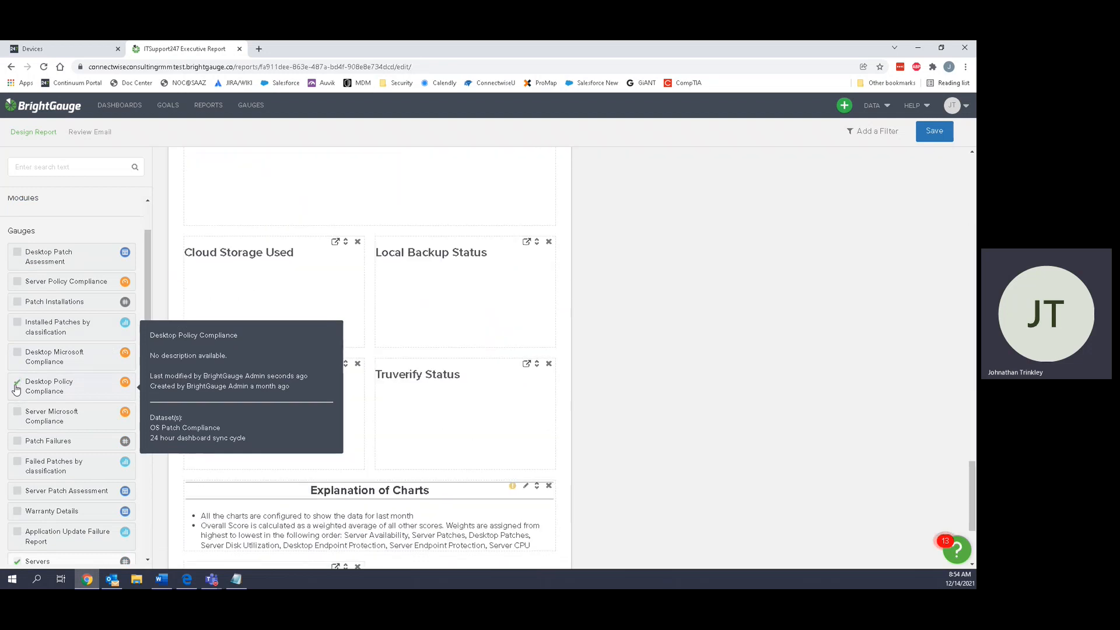
{"action": "left_click", "coordinate": [16, 332]}
{"action": "scroll", "coordinate": [15, 379], "scroll_direction": "down", "scroll_amount": 3}
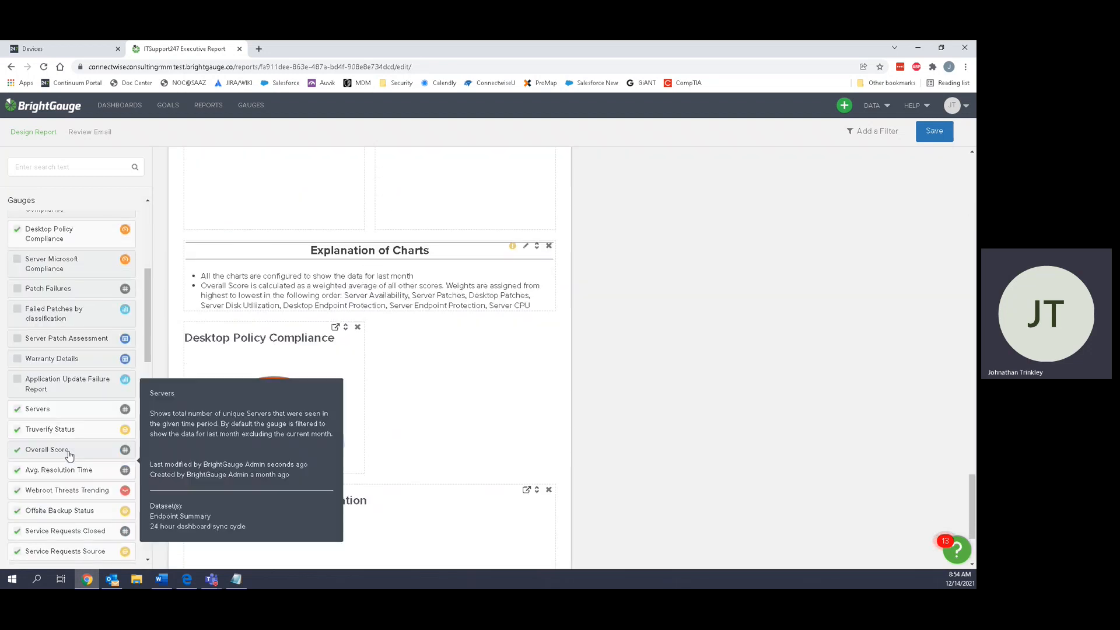
Remove the Servers and Truverify Status gauges from the executive report and look back over its layout.
{"action": "left_click", "coordinate": [15, 409]}
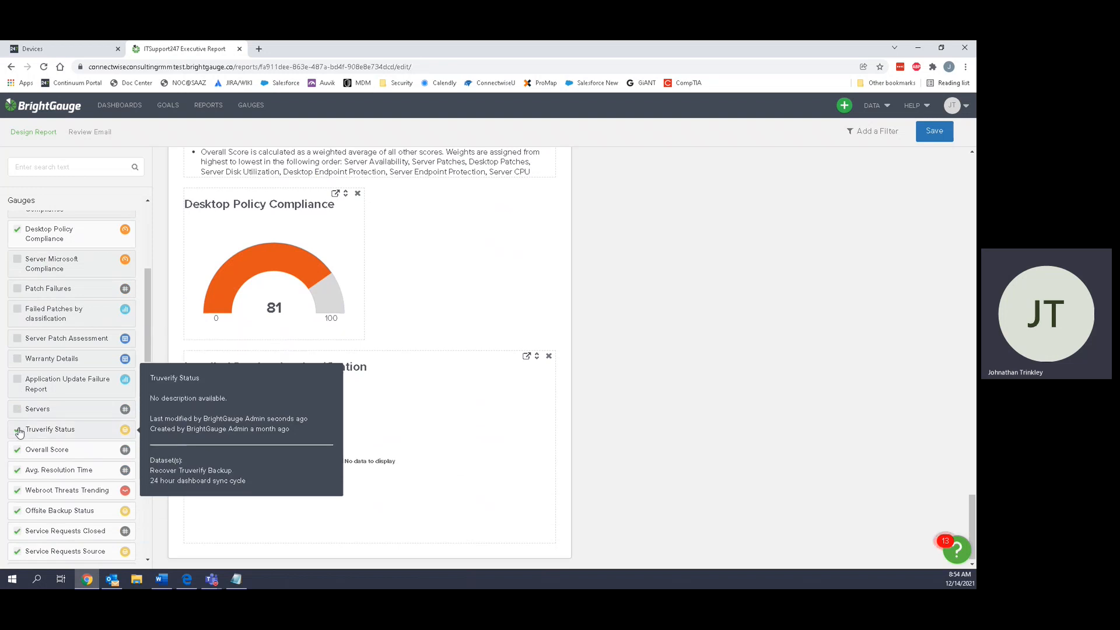
{"action": "left_click", "coordinate": [17, 430]}
{"action": "scroll", "coordinate": [655, 337], "scroll_direction": "up", "scroll_amount": 15}
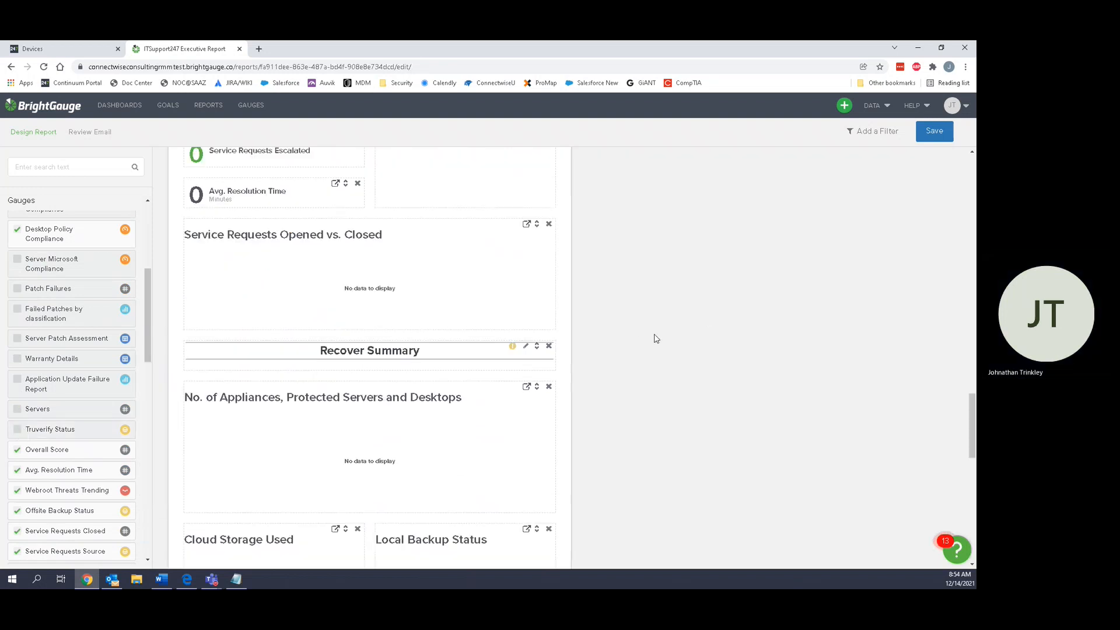
{"action": "scroll", "coordinate": [654, 338], "scroll_direction": "up", "scroll_amount": 4}
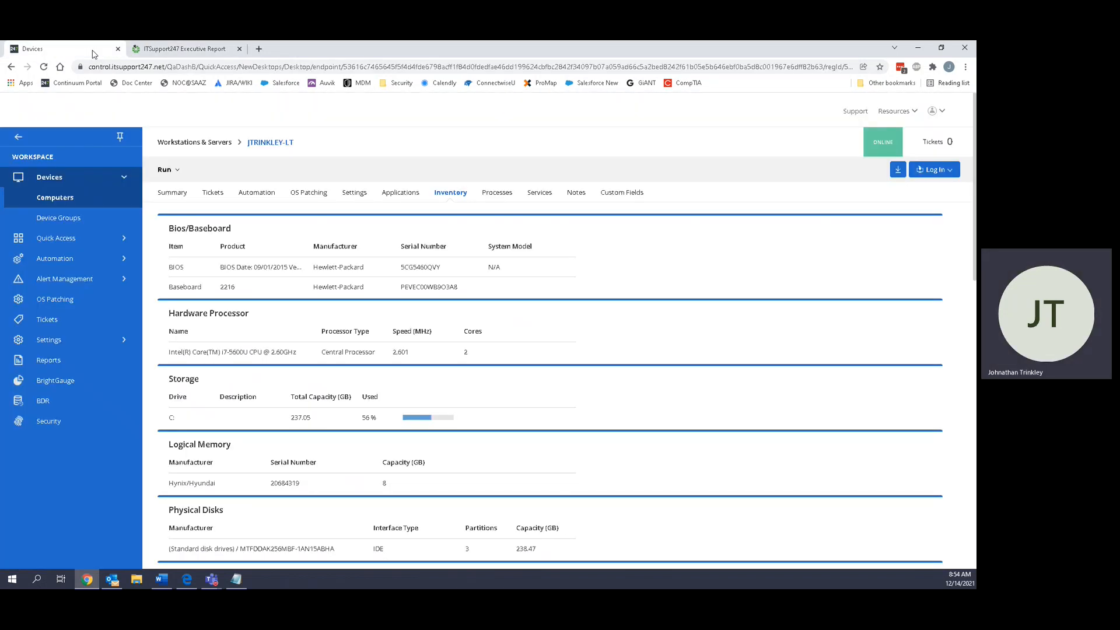
Switch back to the RMM portal and look over the entries under Settings, leaving the group collapsed.
{"action": "left_click", "coordinate": [92, 51]}
{"action": "left_click", "coordinate": [110, 341]}
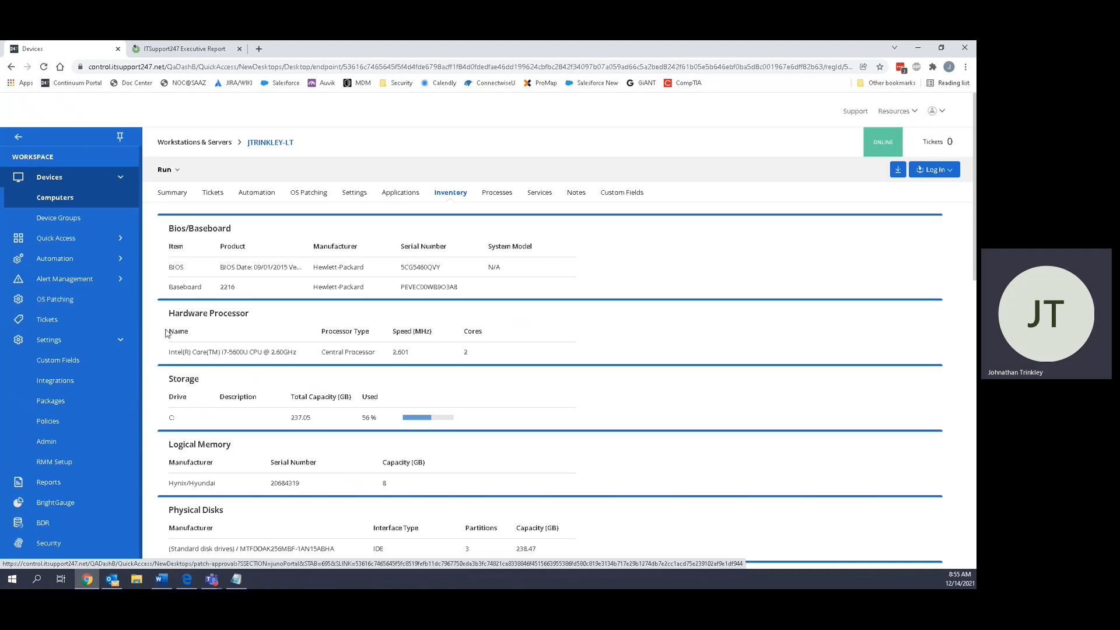
{"action": "left_click", "coordinate": [122, 340]}
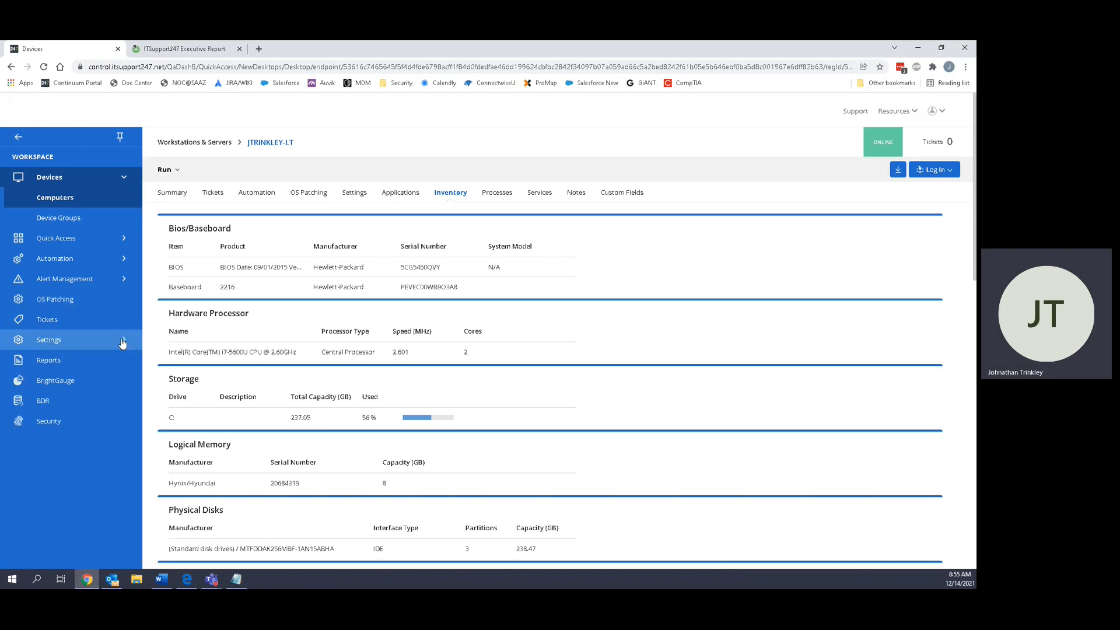